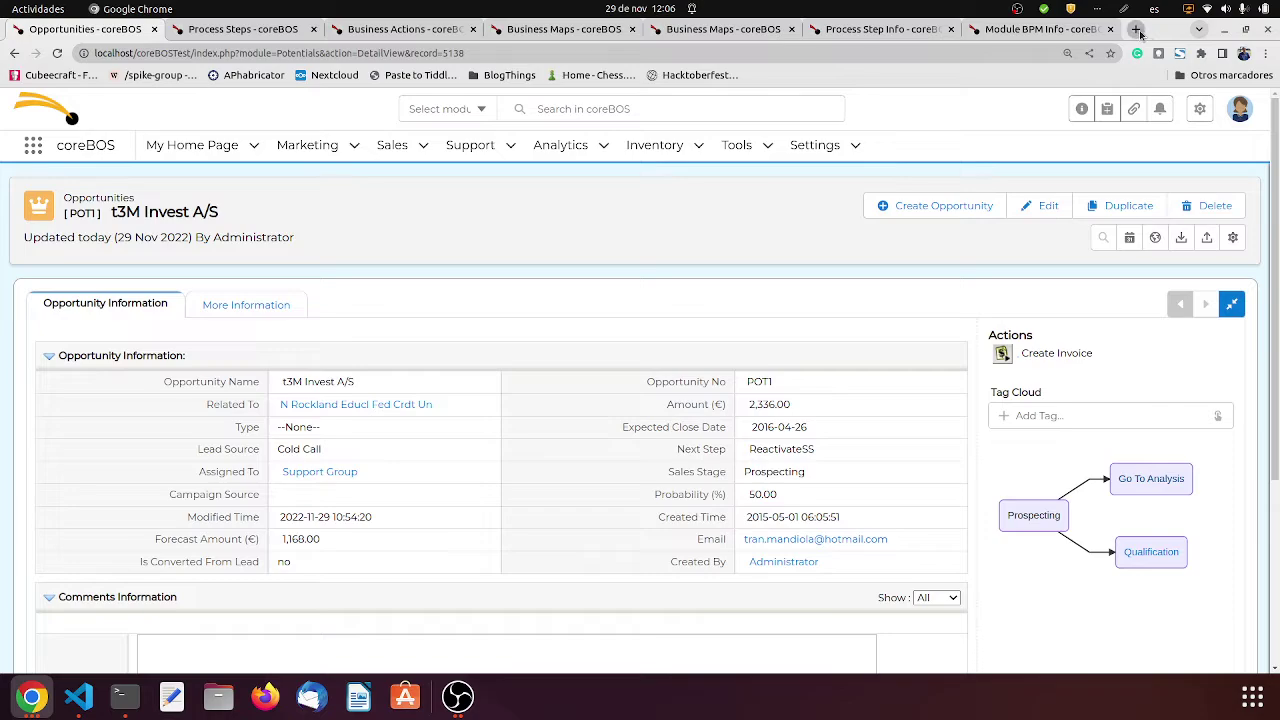
# Step: Open the coreBOS organization page on GitHub in a new browser tab, going through the organizations on the own user profile
pyautogui.click(1138, 30)
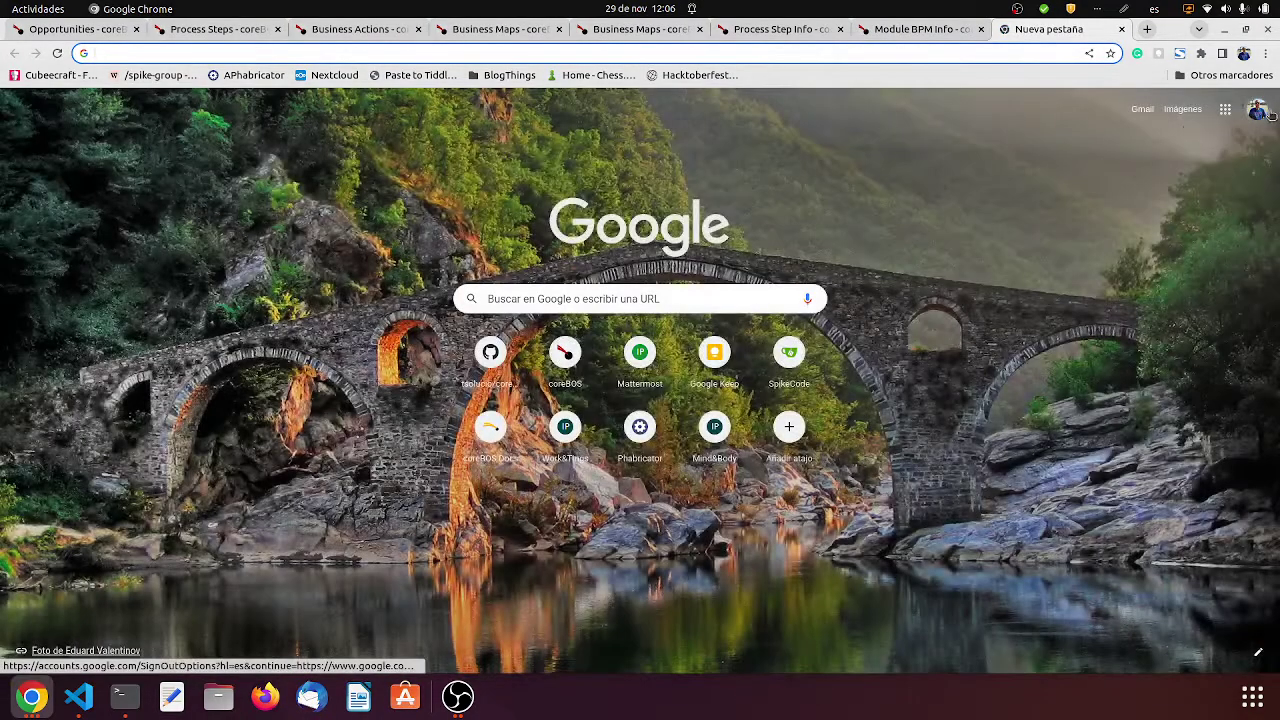
pyautogui.click(490, 352)
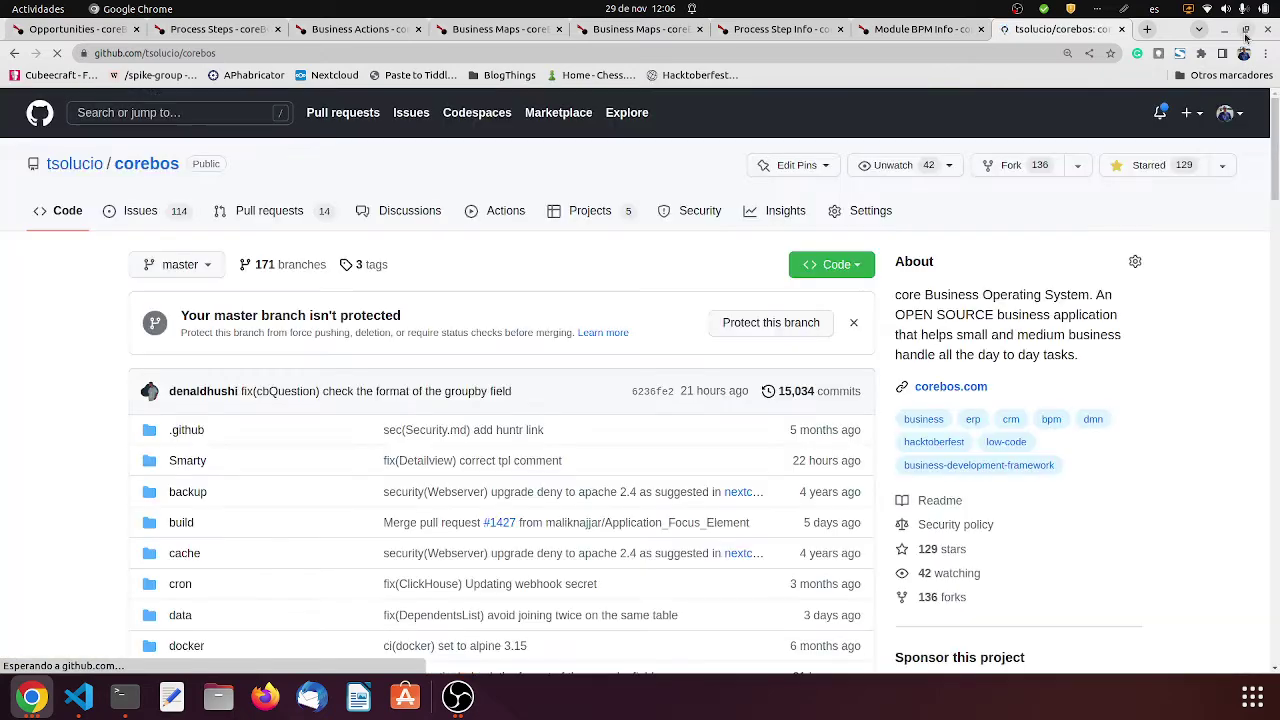
pyautogui.click(1228, 113)
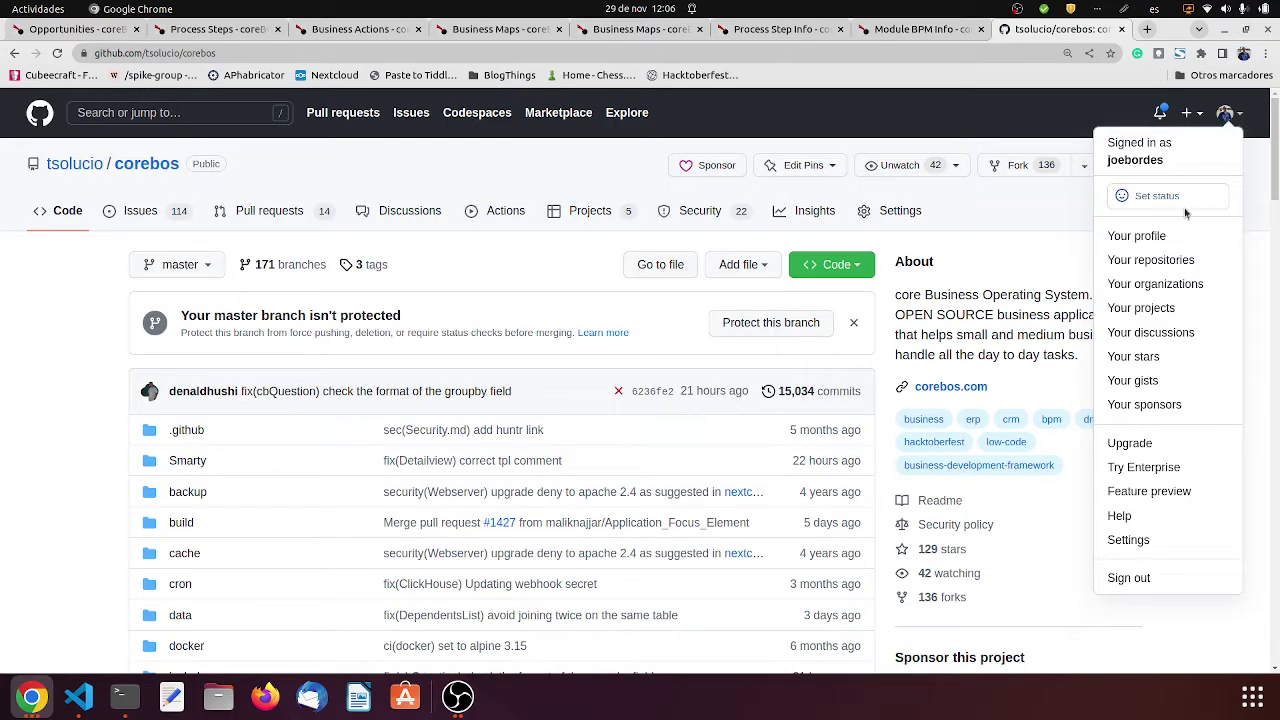
pyautogui.click(1177, 237)
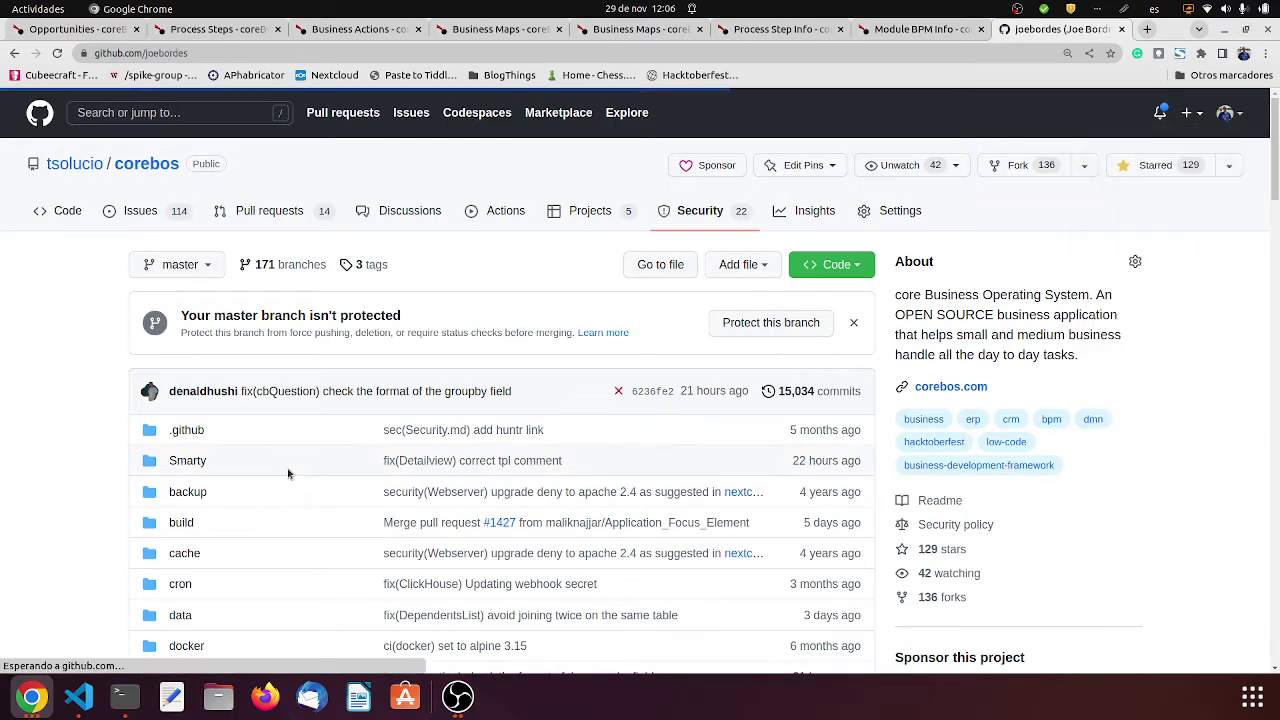
pyautogui.scroll(-5, 288, 474)
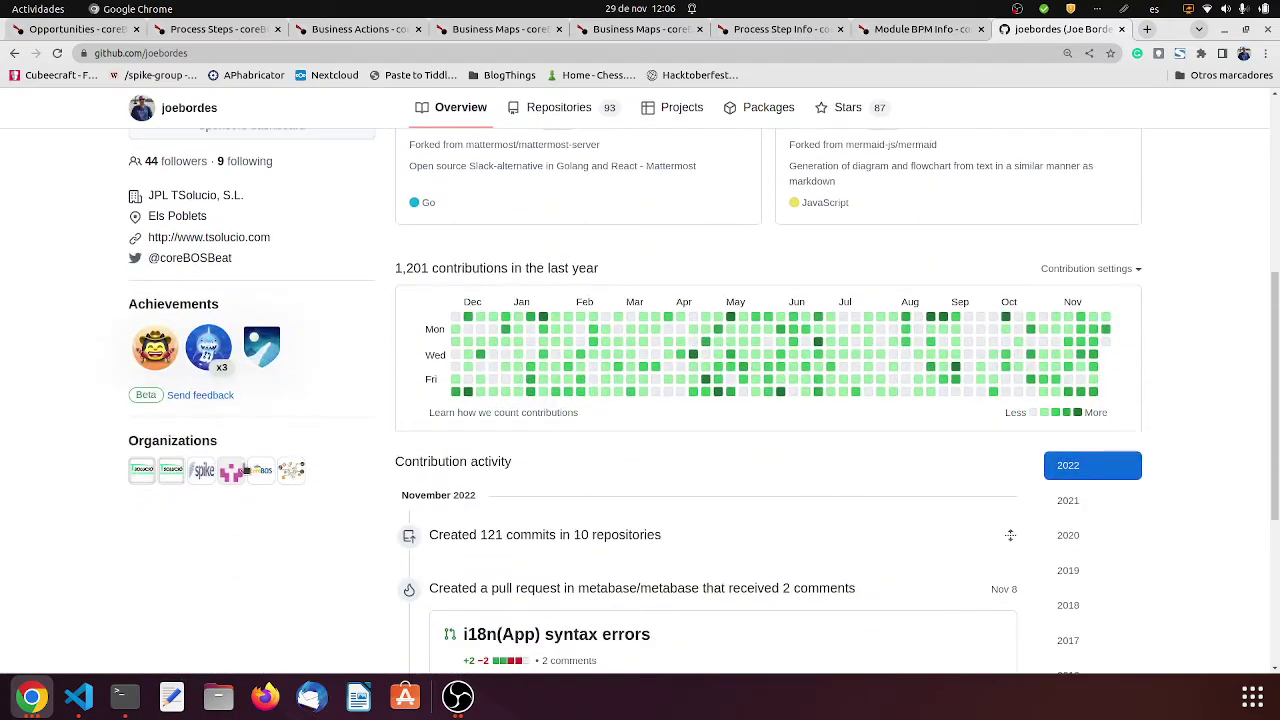
pyautogui.moveTo(258, 484)
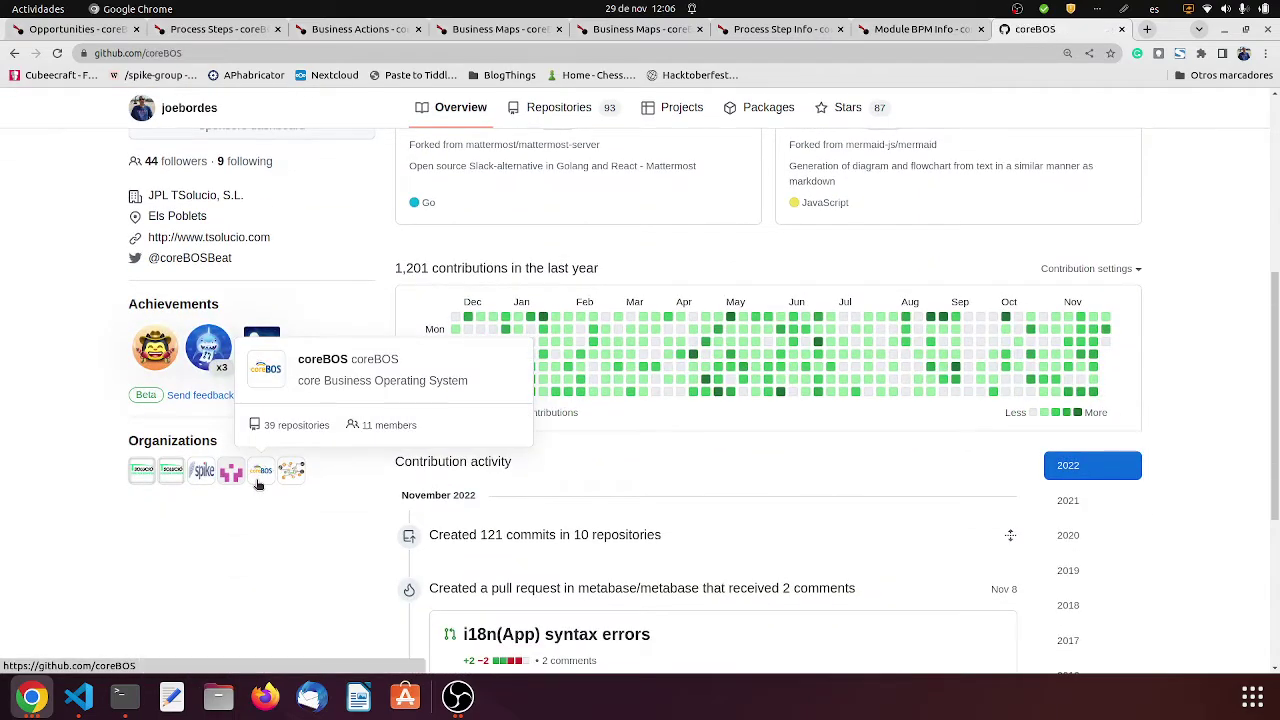
# Step: Find the ProcessFlowPerspective repository in the organization's repository list and open it
pyautogui.scroll(-7, 334, 452)
pyautogui.scroll(3, 334, 452)
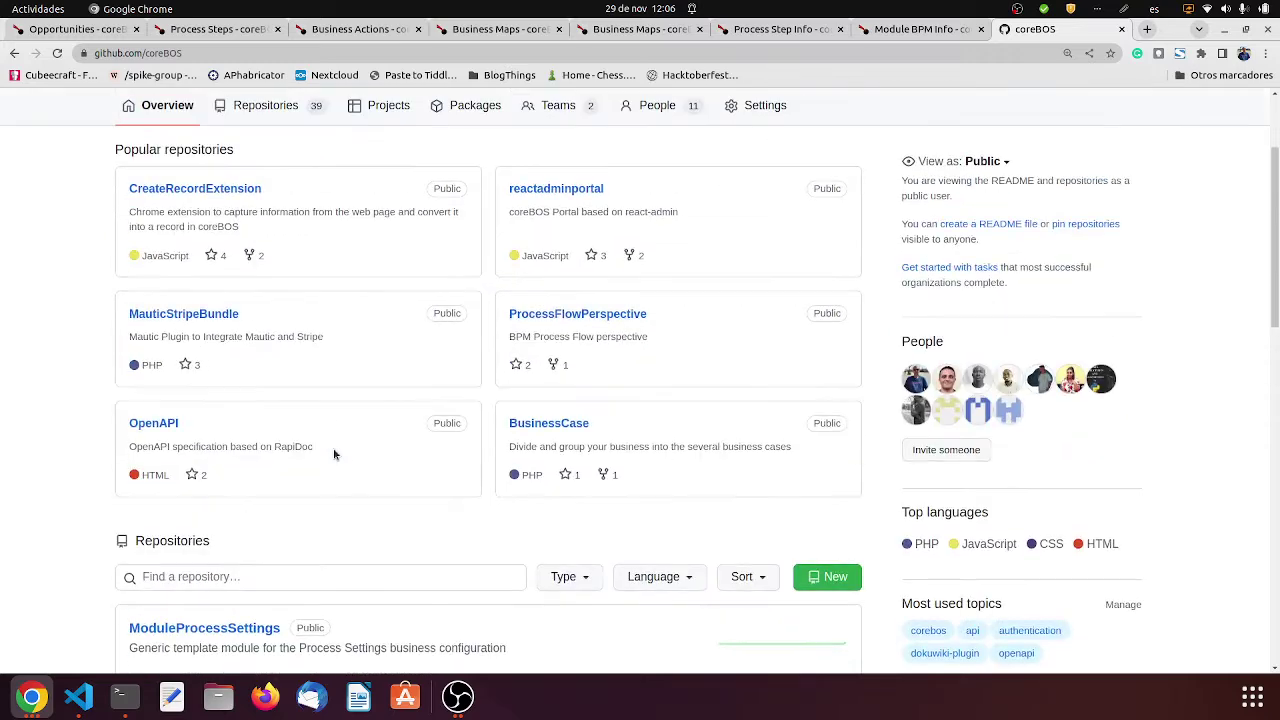
pyautogui.scroll(-2, 278, 518)
pyautogui.scroll(-7, 278, 518)
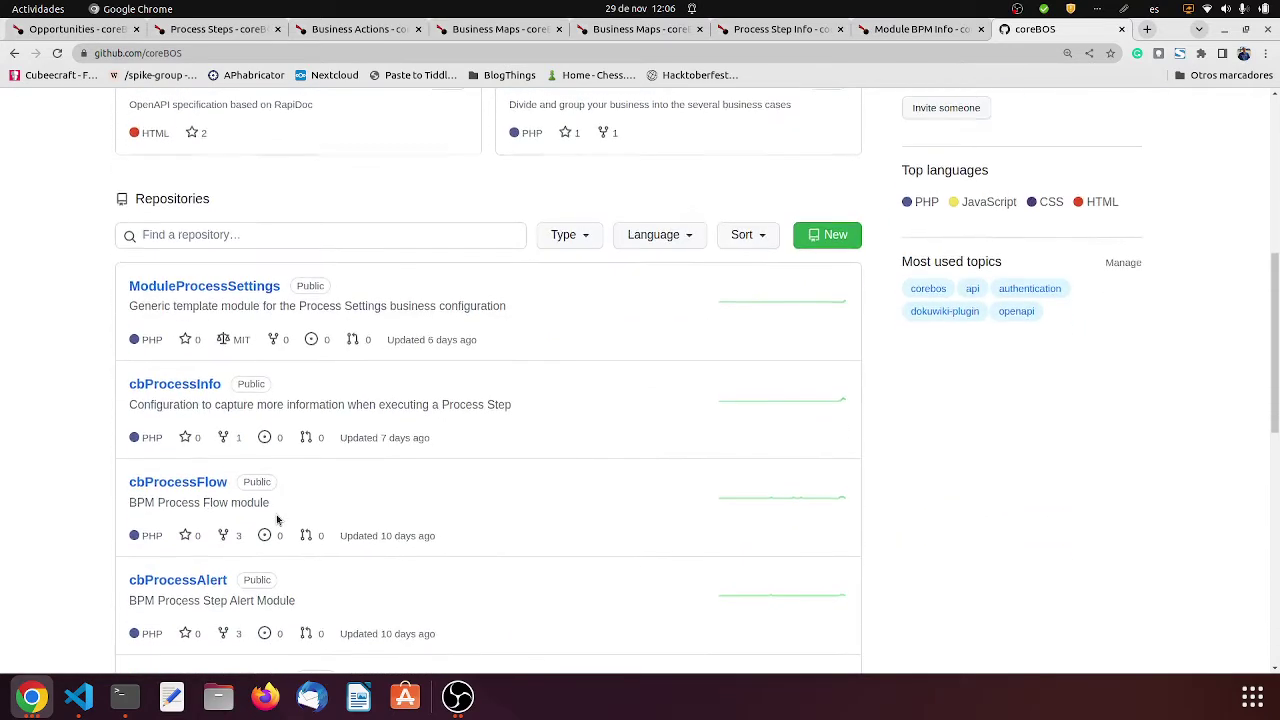
pyautogui.scroll(-1, 278, 518)
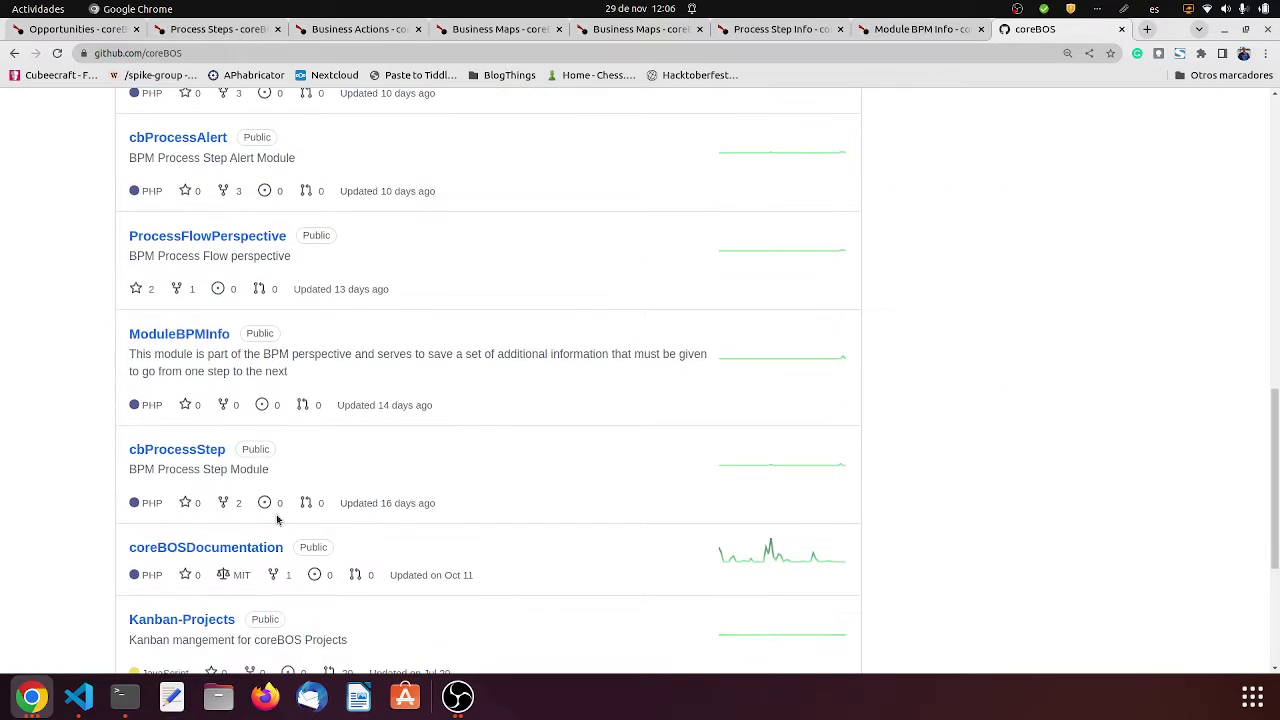
pyautogui.scroll(-2, 278, 518)
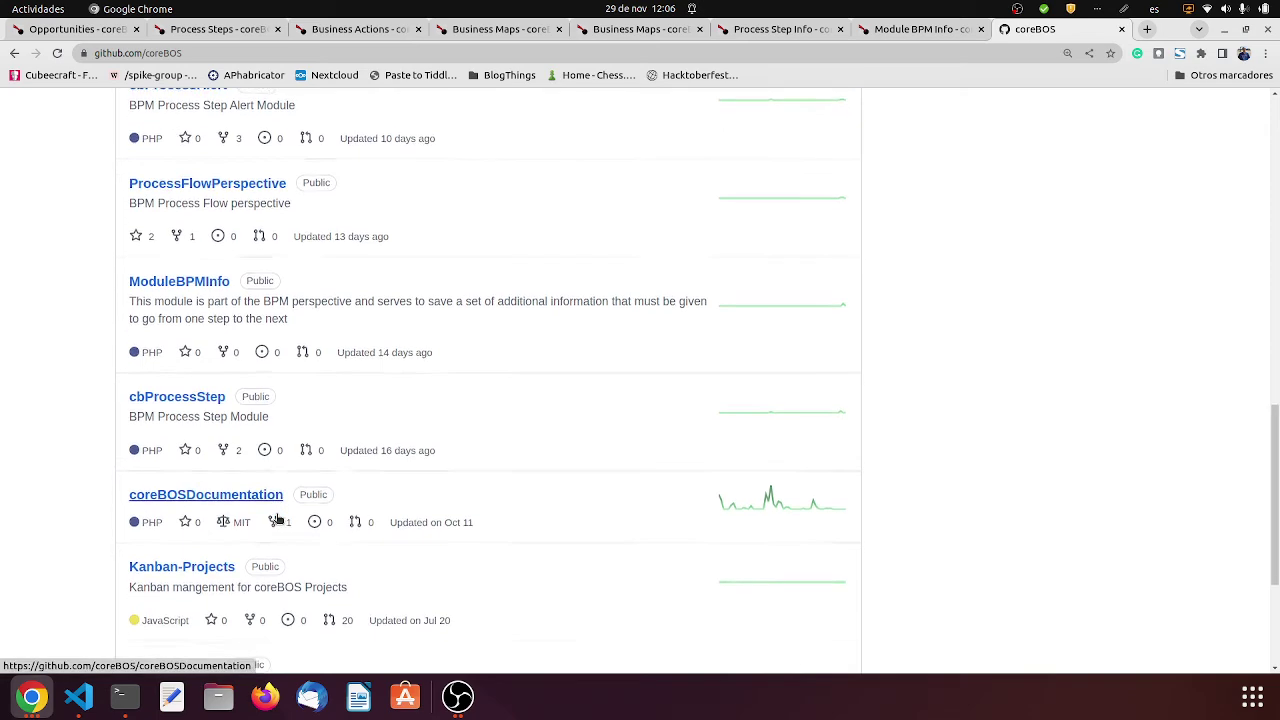
pyautogui.scroll(2, 278, 518)
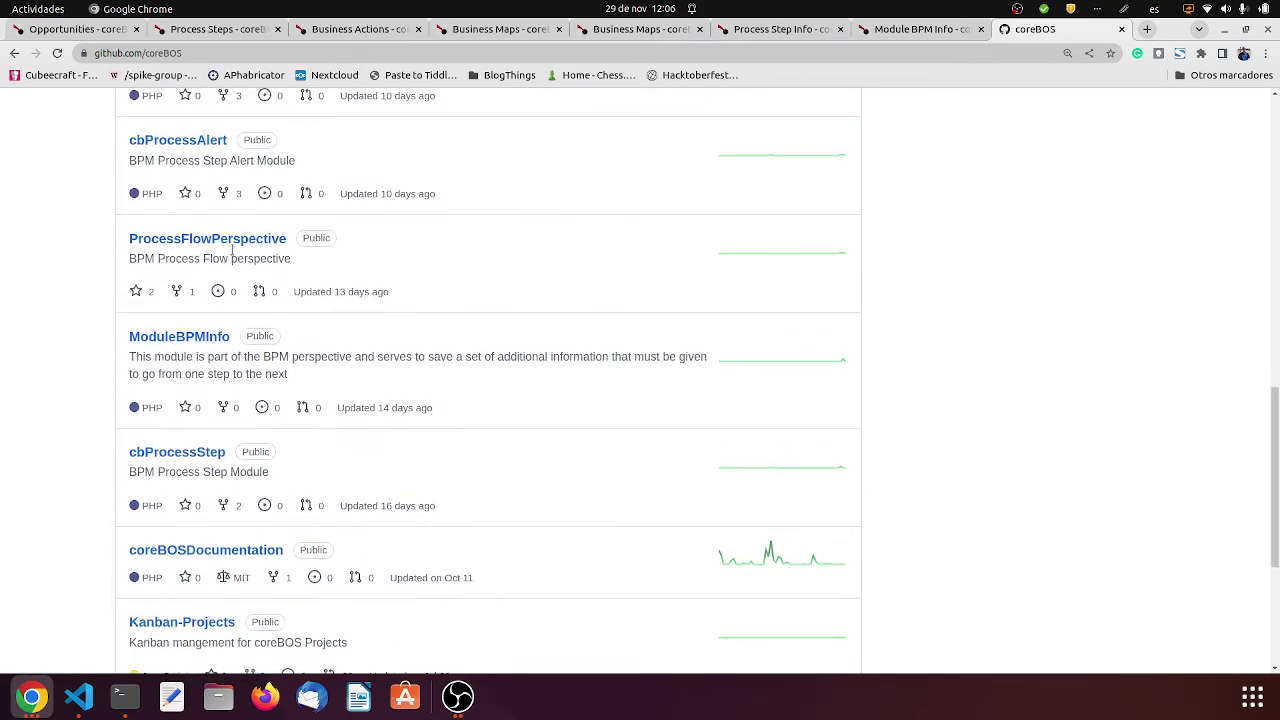
pyautogui.click(272, 240)
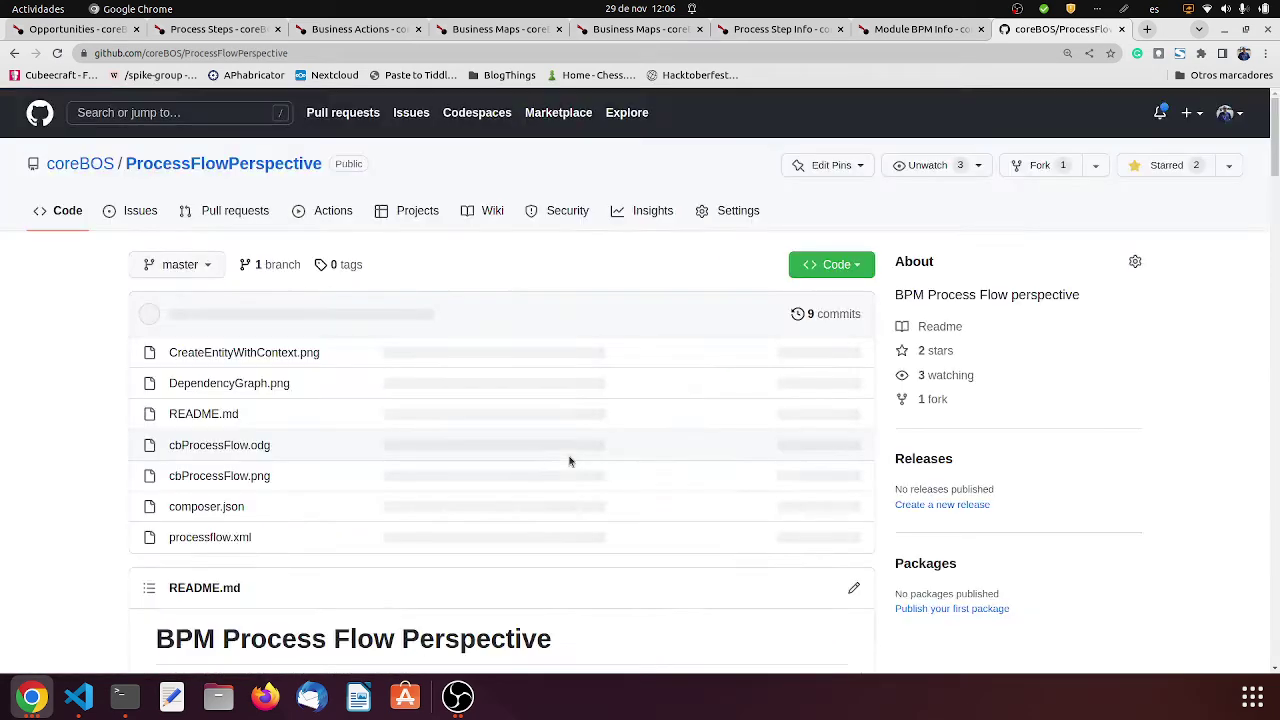
# Step: Skim the repository's README through the Workflow Context Variables section, returning to the Push Along Developer Block section
pyautogui.scroll(-12, 570, 461)
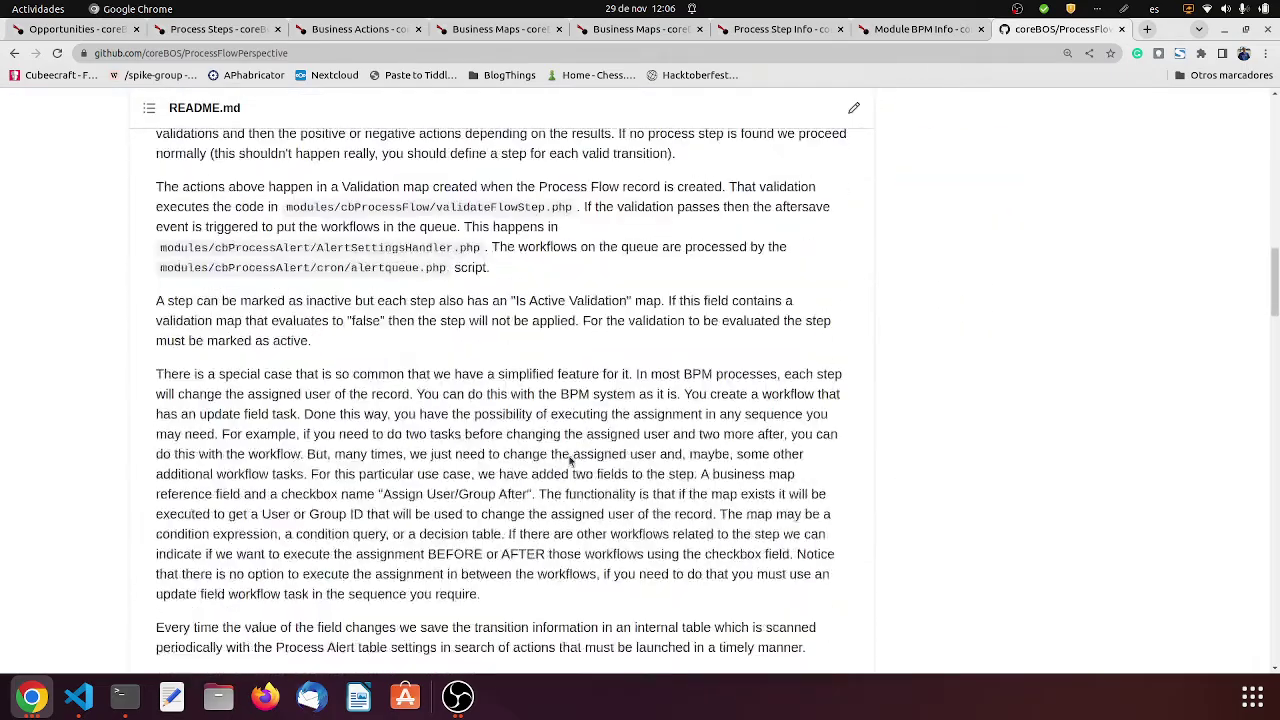
pyautogui.scroll(-7, 570, 461)
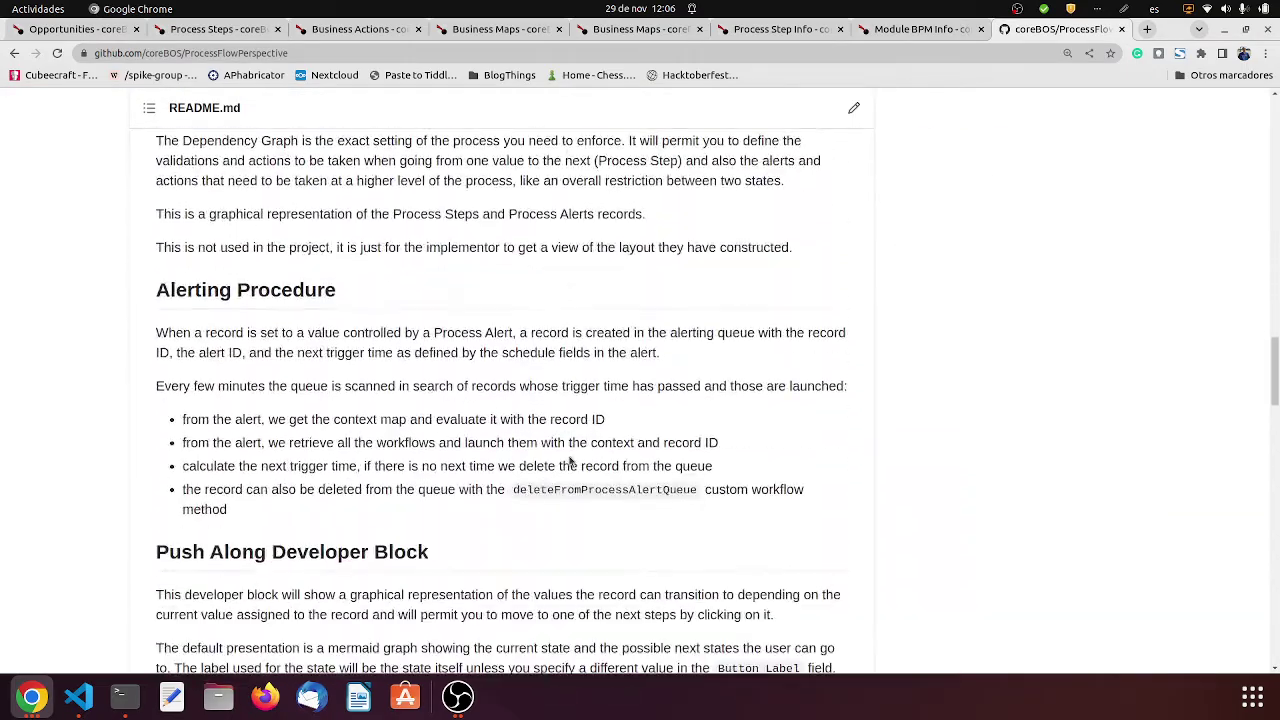
pyautogui.scroll(-7, 570, 461)
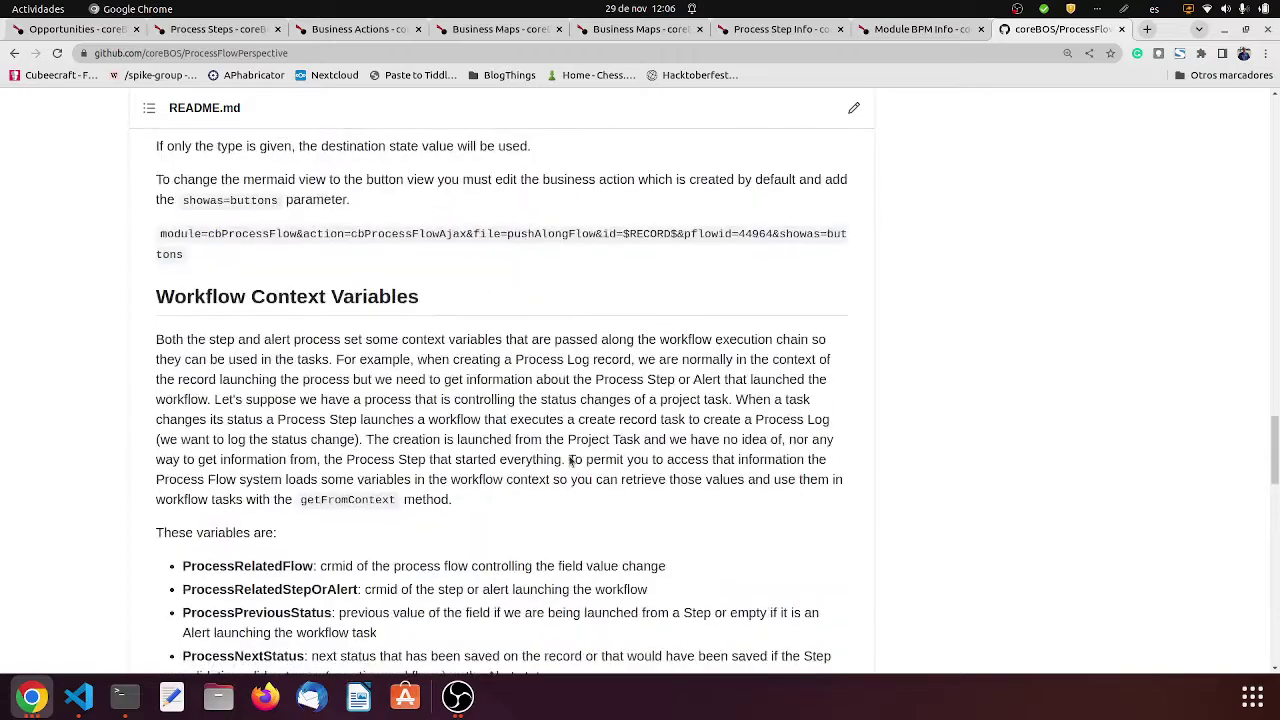
pyautogui.scroll(-5, 570, 461)
pyautogui.scroll(12, 570, 461)
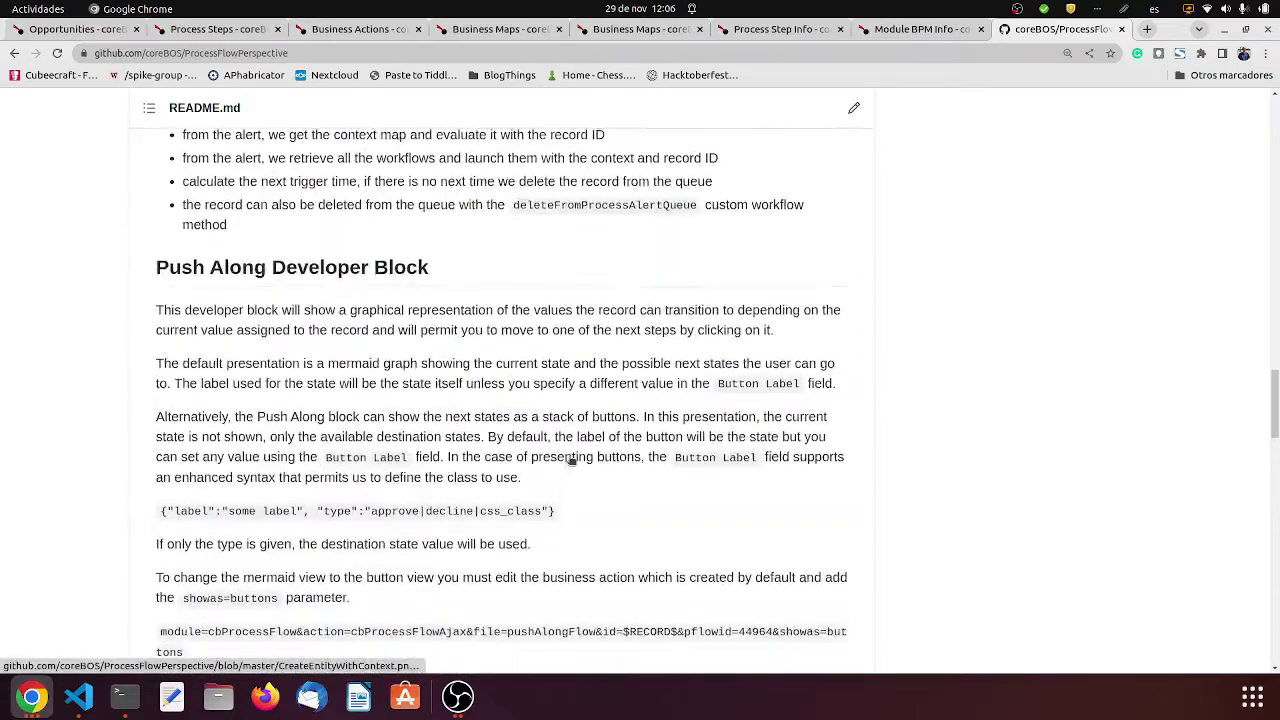
# Step: Review the t3M Invest A/S opportunity in coreBOS with the process steps and business action behind its flow graph, dismissing the error dialog
pyautogui.click(62, 32)
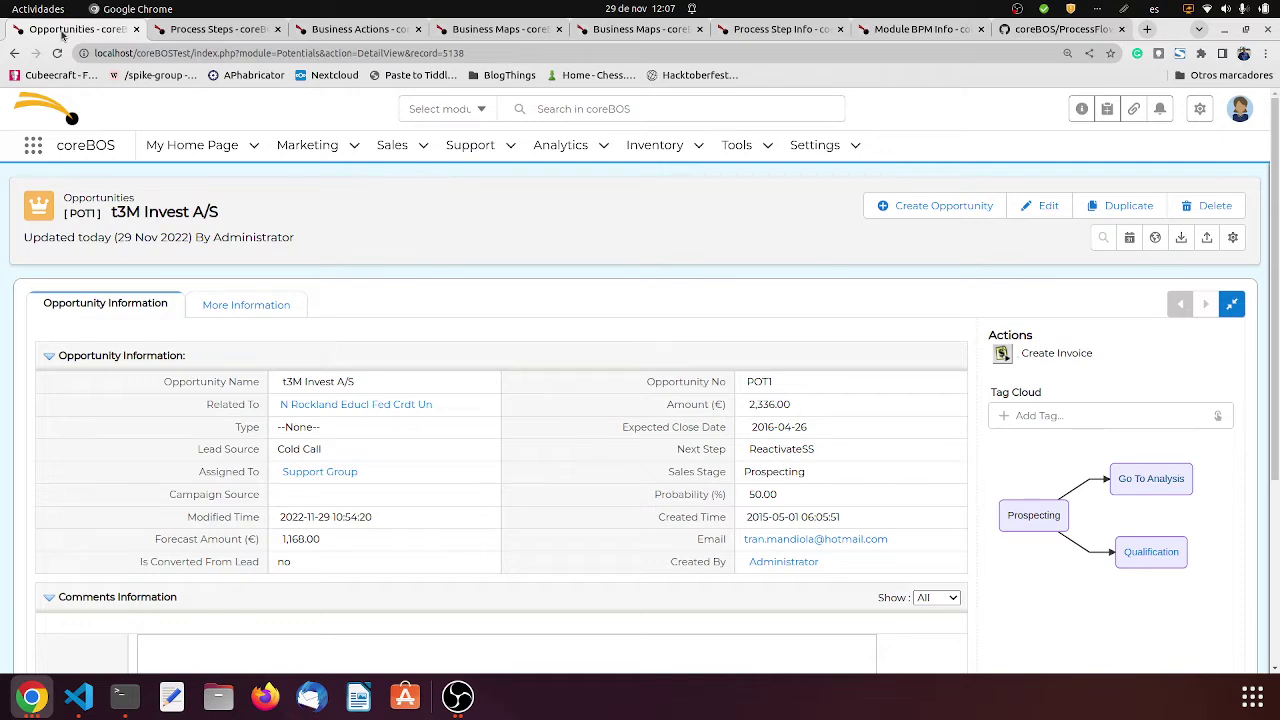
pyautogui.click(191, 31)
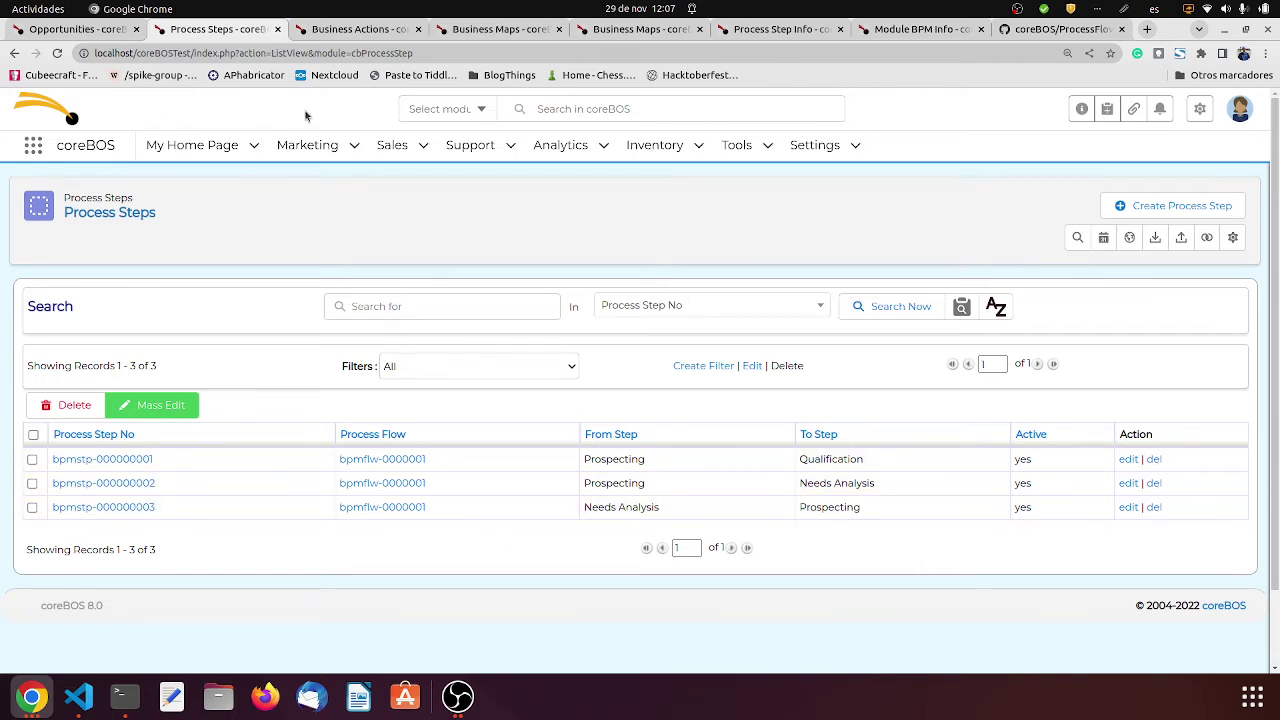
pyautogui.click(340, 32)
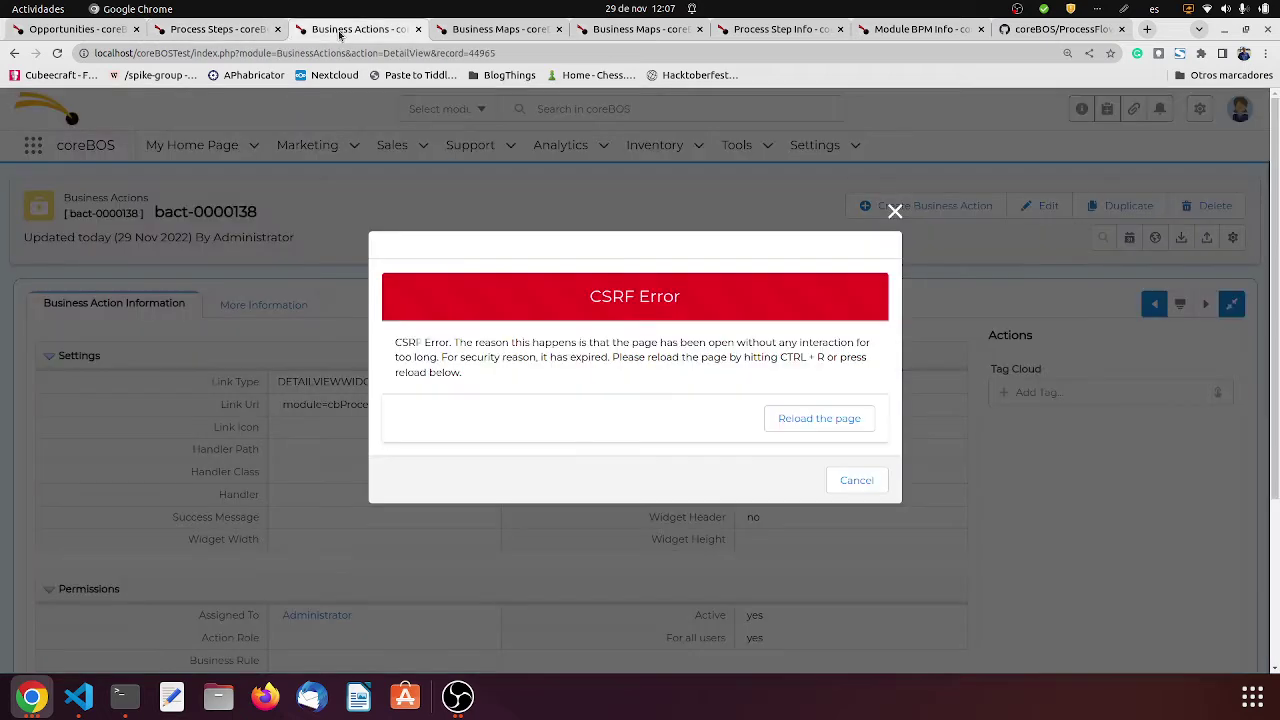
pyautogui.click(895, 211)
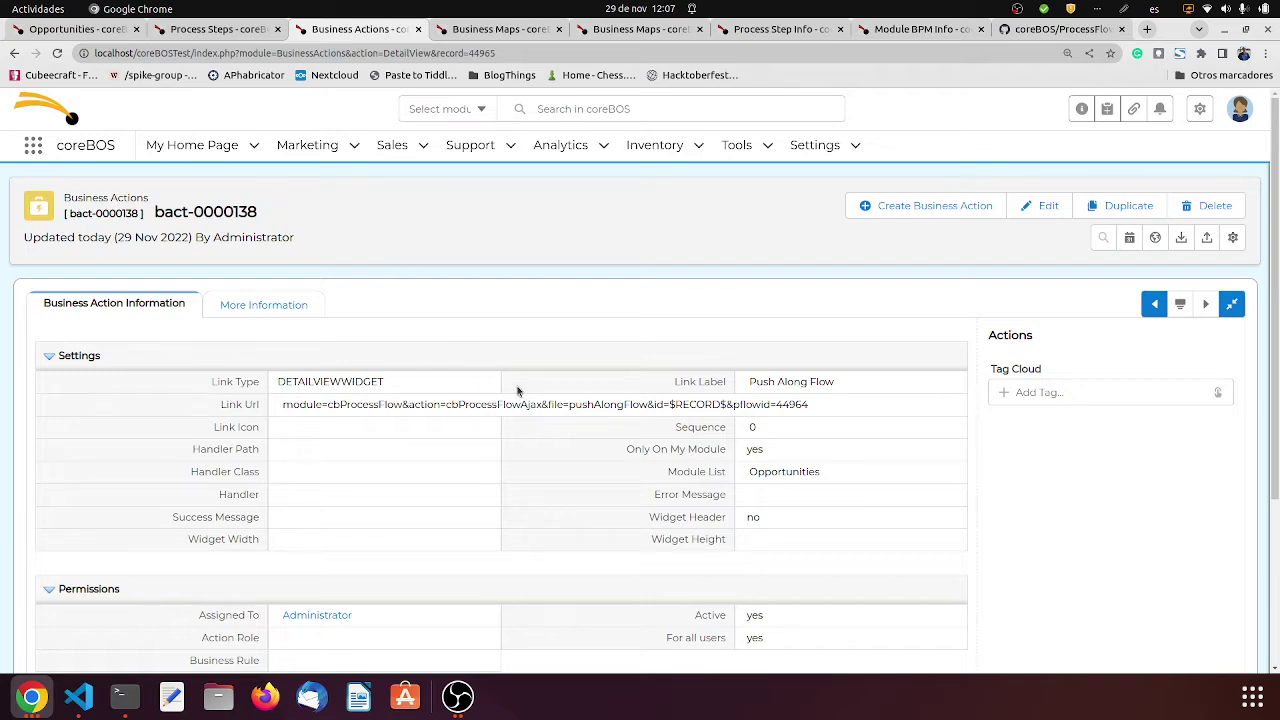
# Step: Examine the available Sales Stage values on the t3M Invest A/S opportunity and leave the field without changing it
pyautogui.click(90, 28)
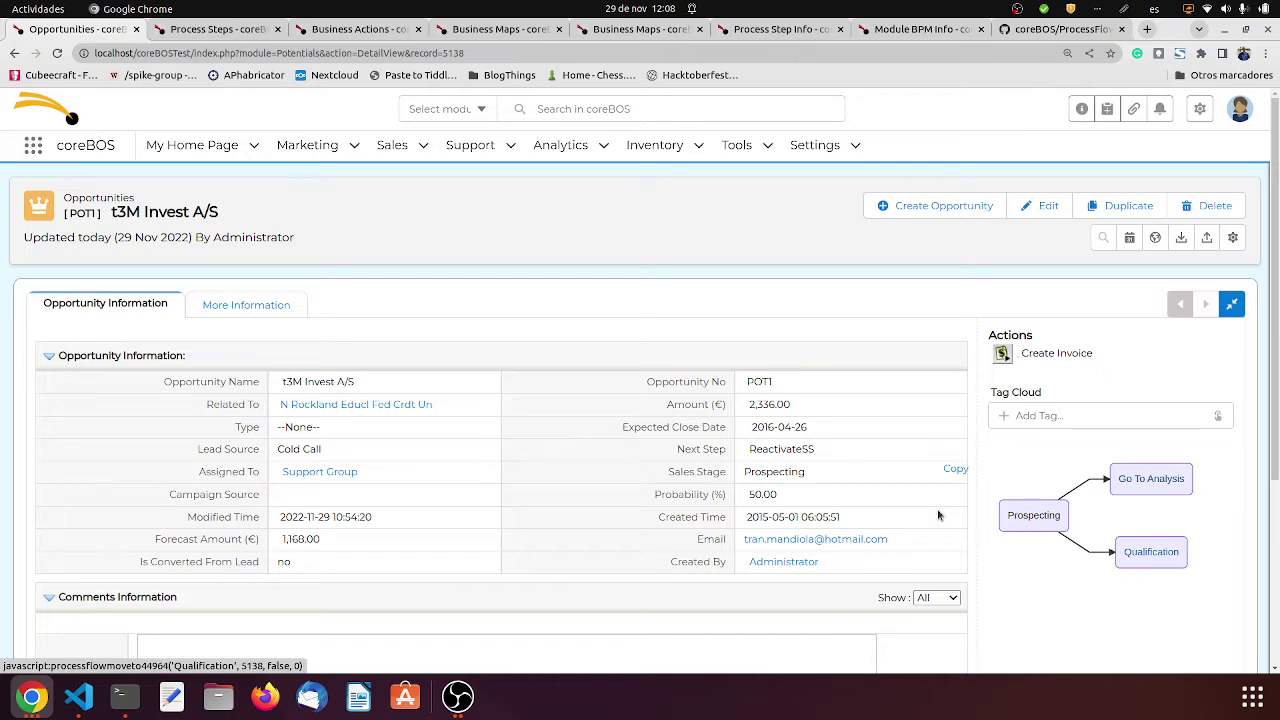
pyautogui.click(840, 474)
pyautogui.click(840, 472)
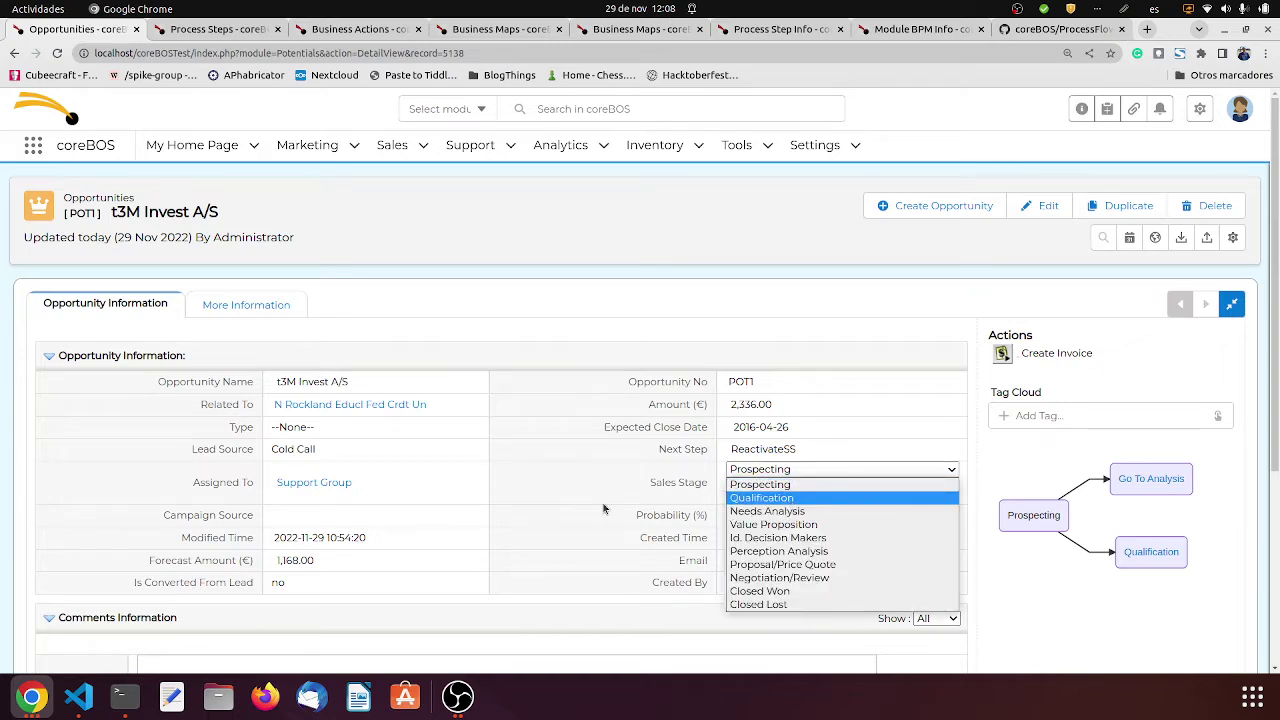
pyautogui.click(603, 509)
pyautogui.click(824, 478)
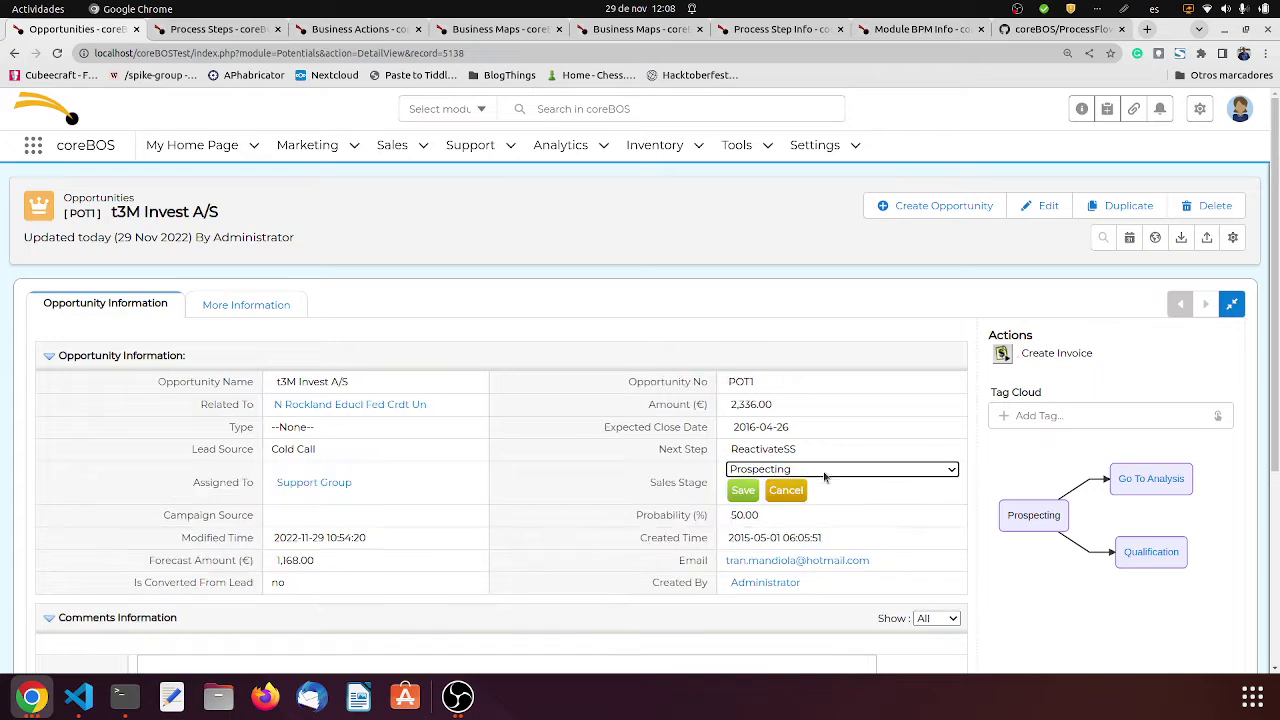
pyautogui.click(824, 472)
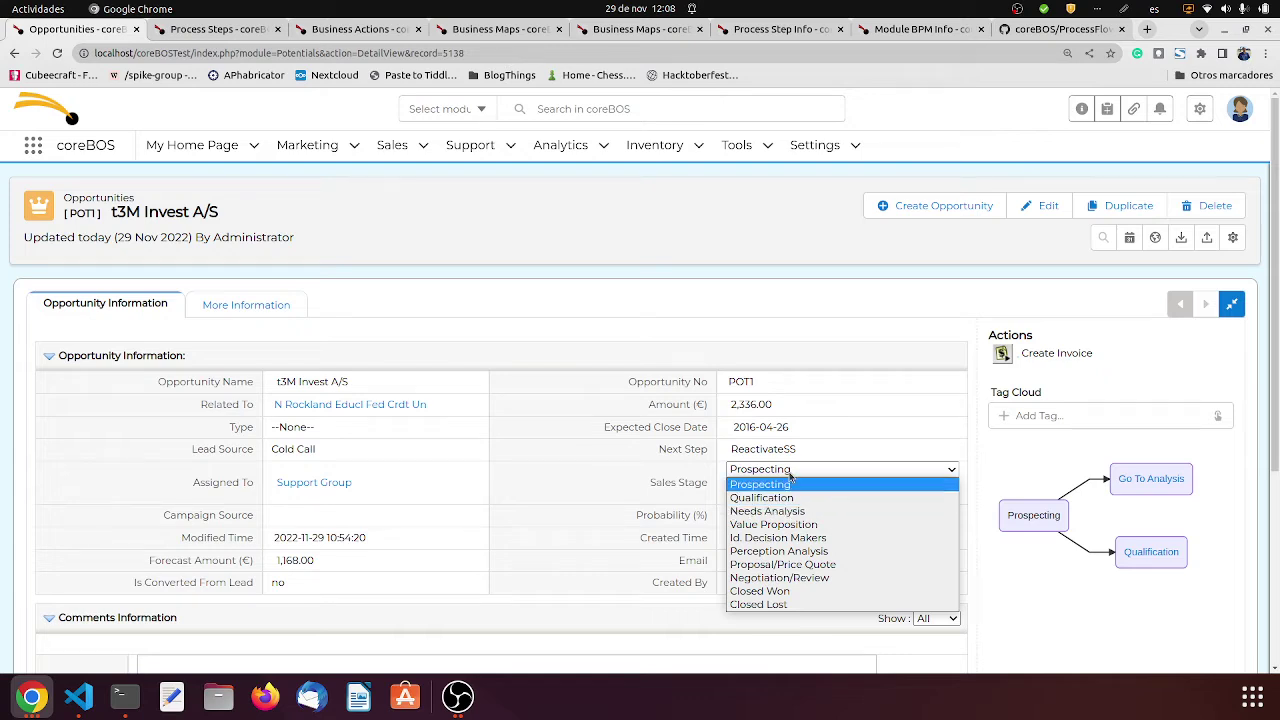
pyautogui.click(670, 480)
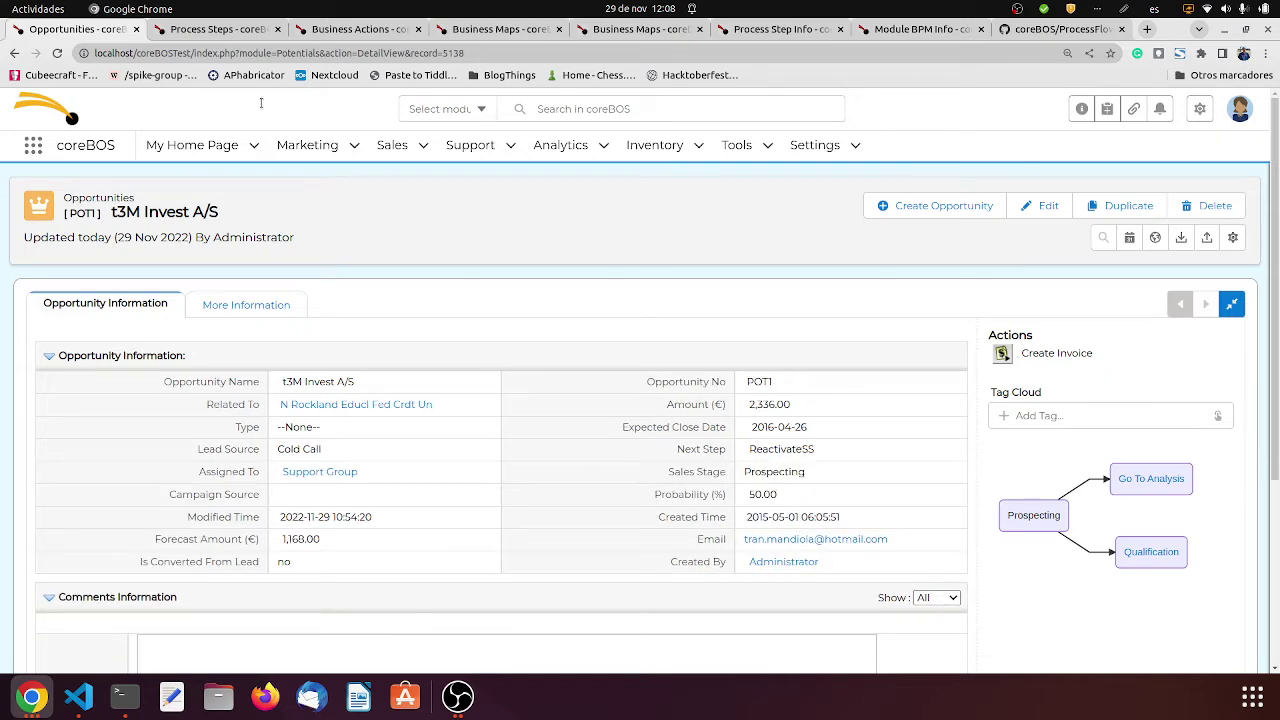
# Step: In the process step from Prospecting to Needs Analysis, set the Button Label to "show test" and save it
pyautogui.click(228, 33)
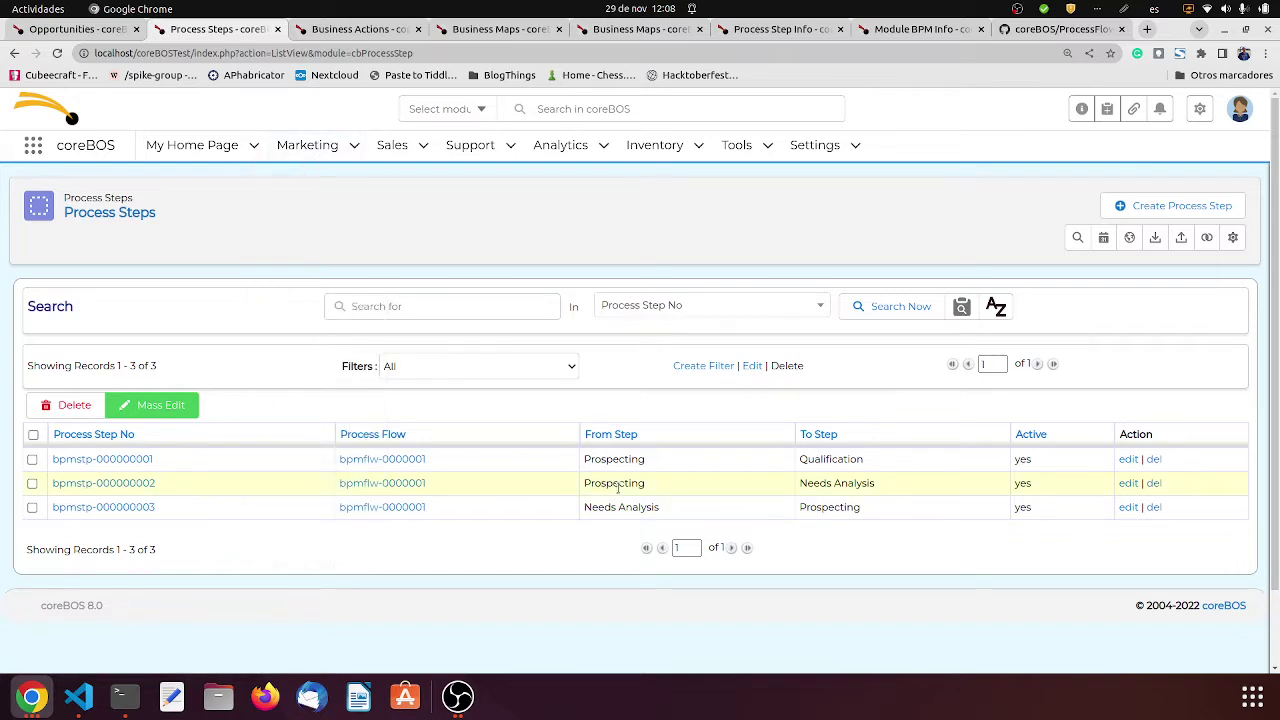
pyautogui.click(146, 489)
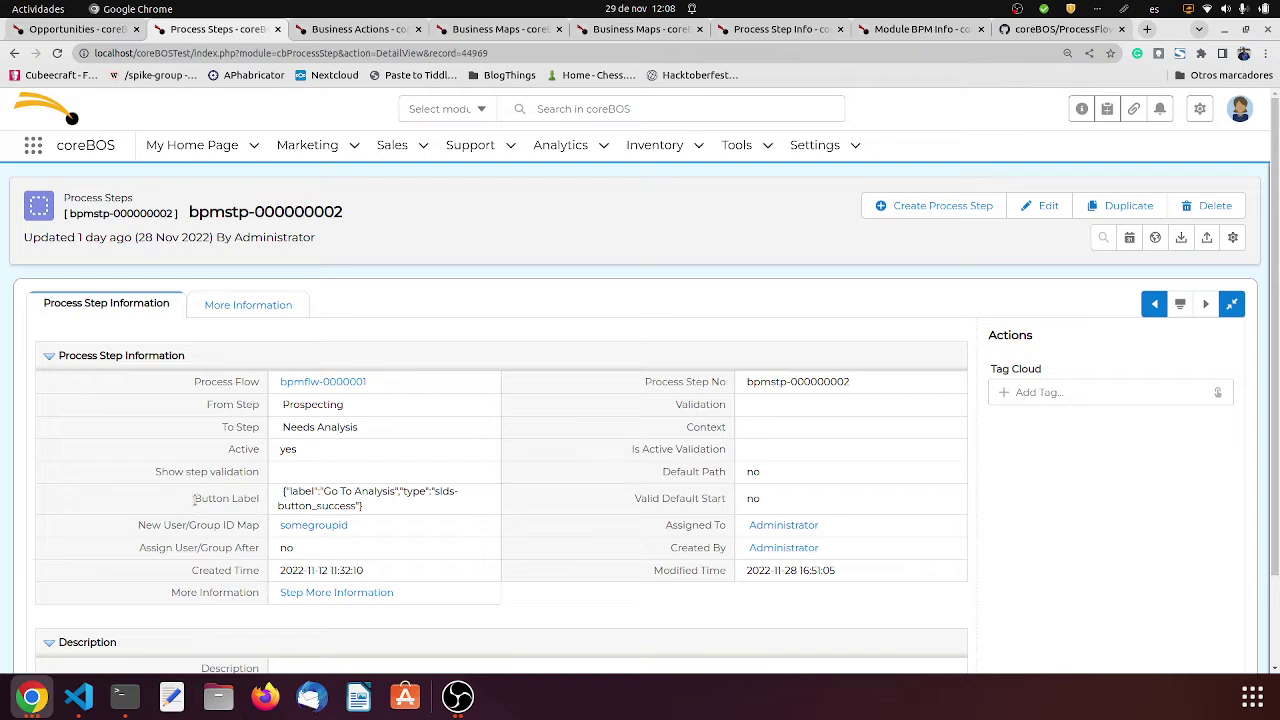
pyautogui.moveTo(197, 498); pyautogui.dragTo(261, 498)
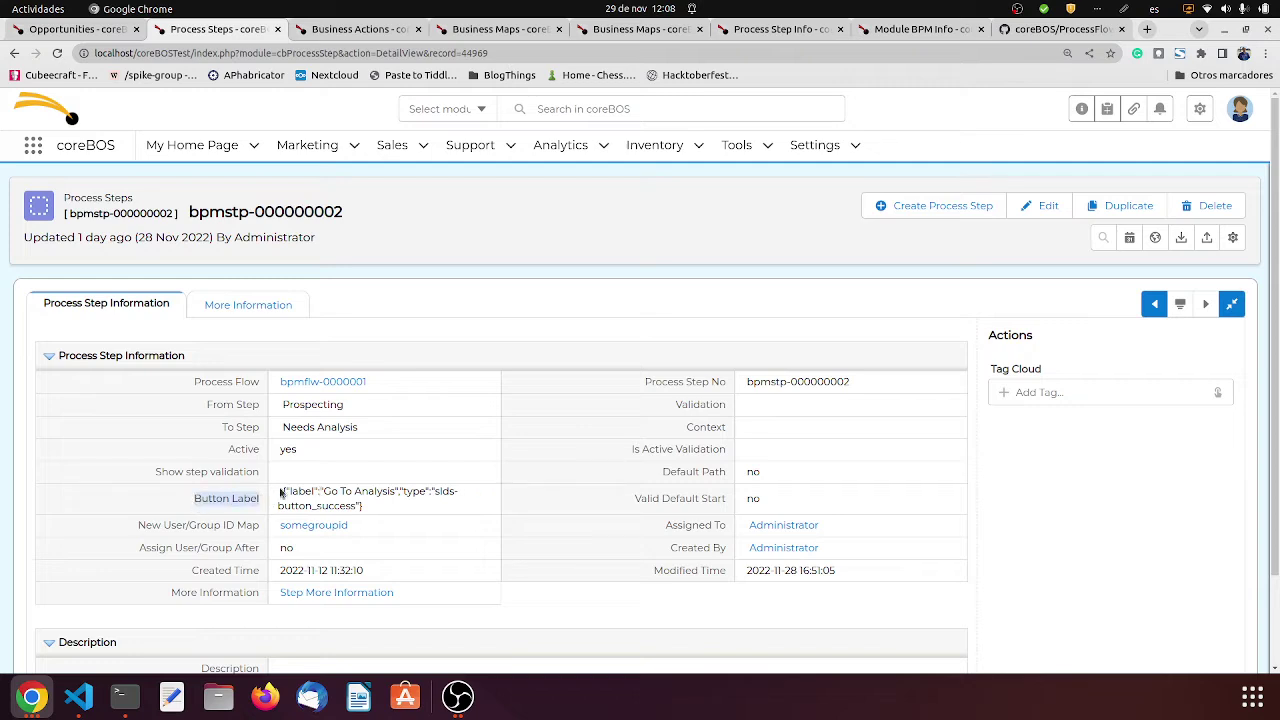
pyautogui.doubleClick(386, 499)
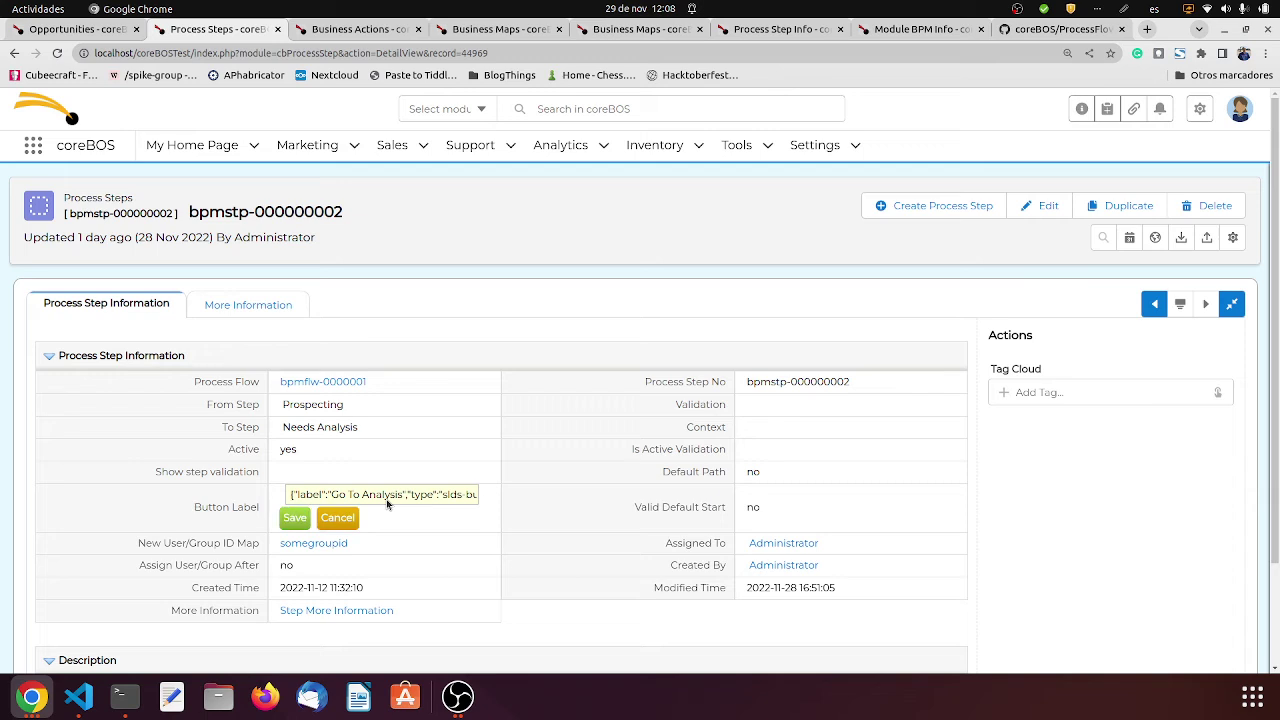
pyautogui.tripleClick(386, 499)
pyautogui.press('BackSpace')
pyautogui.write('show tex')
pyautogui.write('t')
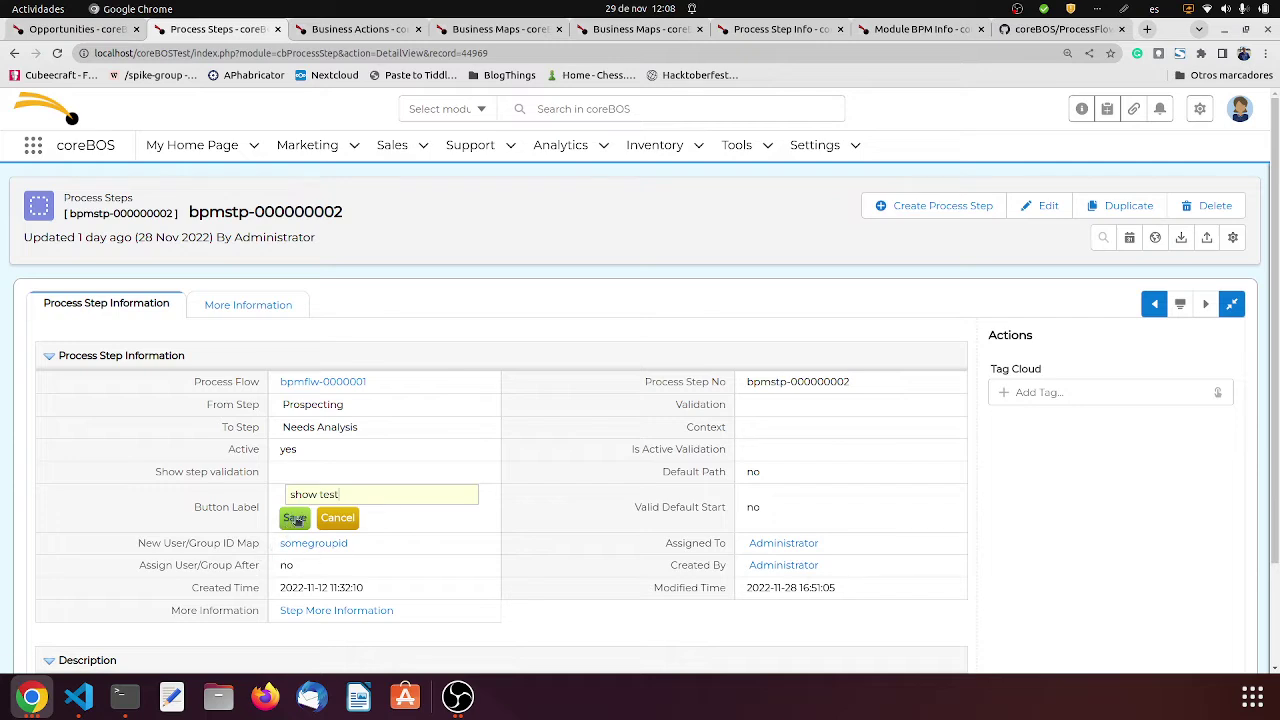
pyautogui.click(295, 518)
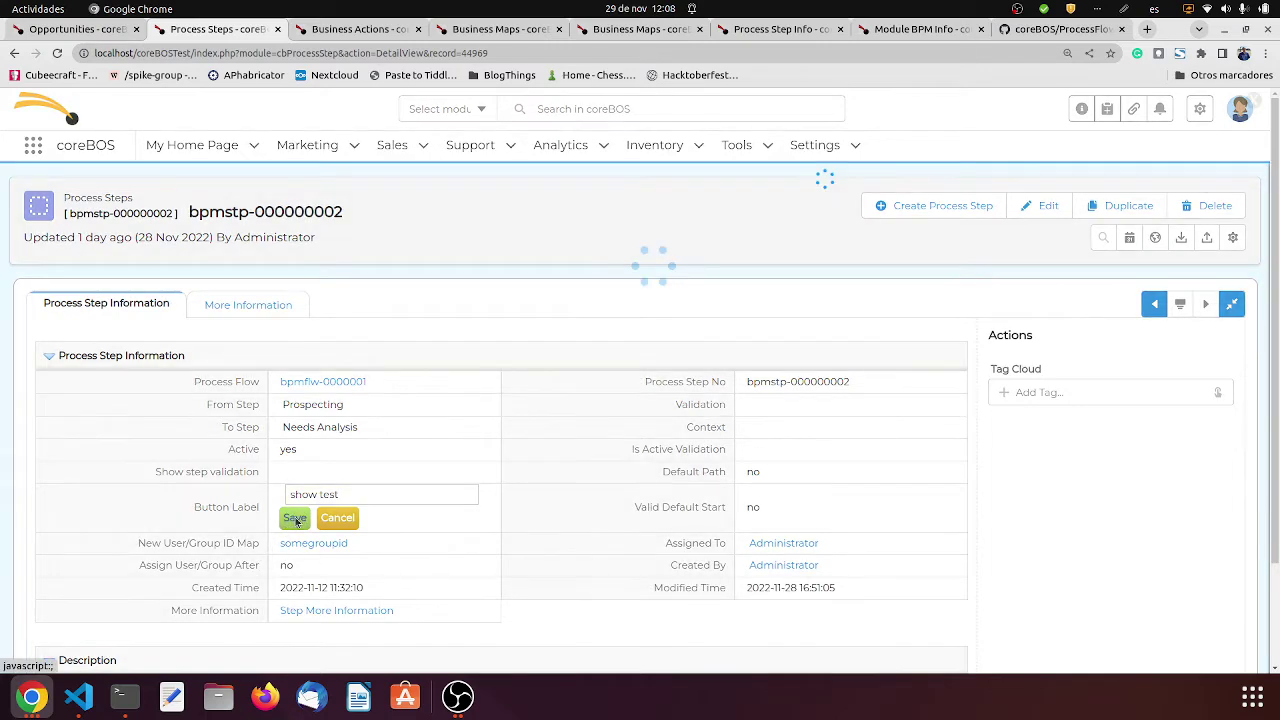
# Step: Reload the t3M Invest A/S opportunity to check the step label in its flow graph
pyautogui.click(52, 29)
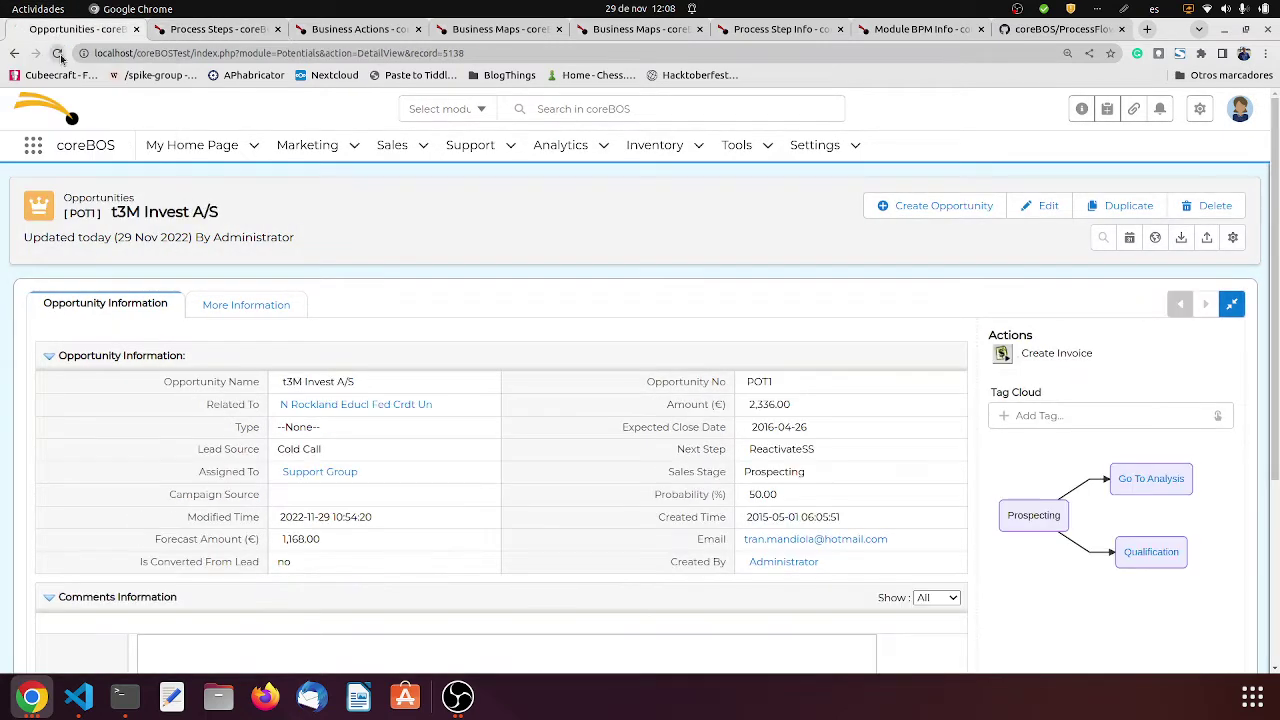
pyautogui.click(58, 53)
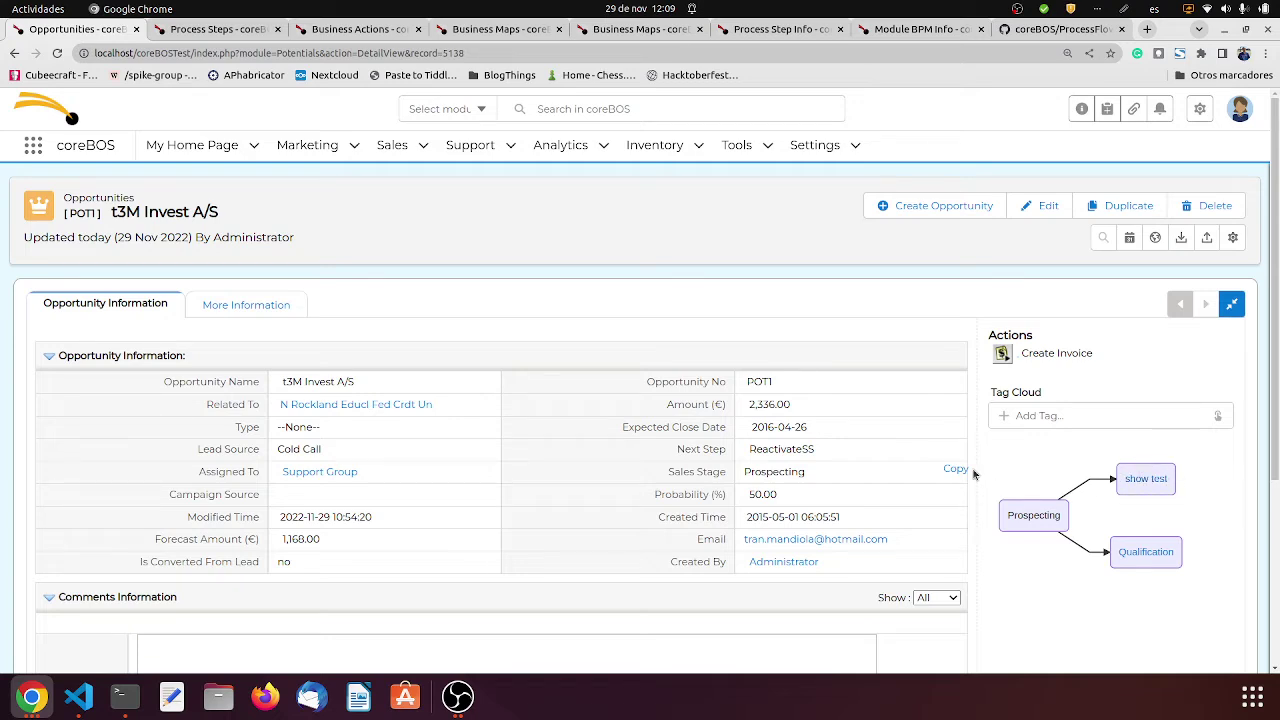
# Step: Try to append "&showas=buttons" to the Link Url of the Push Along Flow business action, then reload the record
pyautogui.click(205, 31)
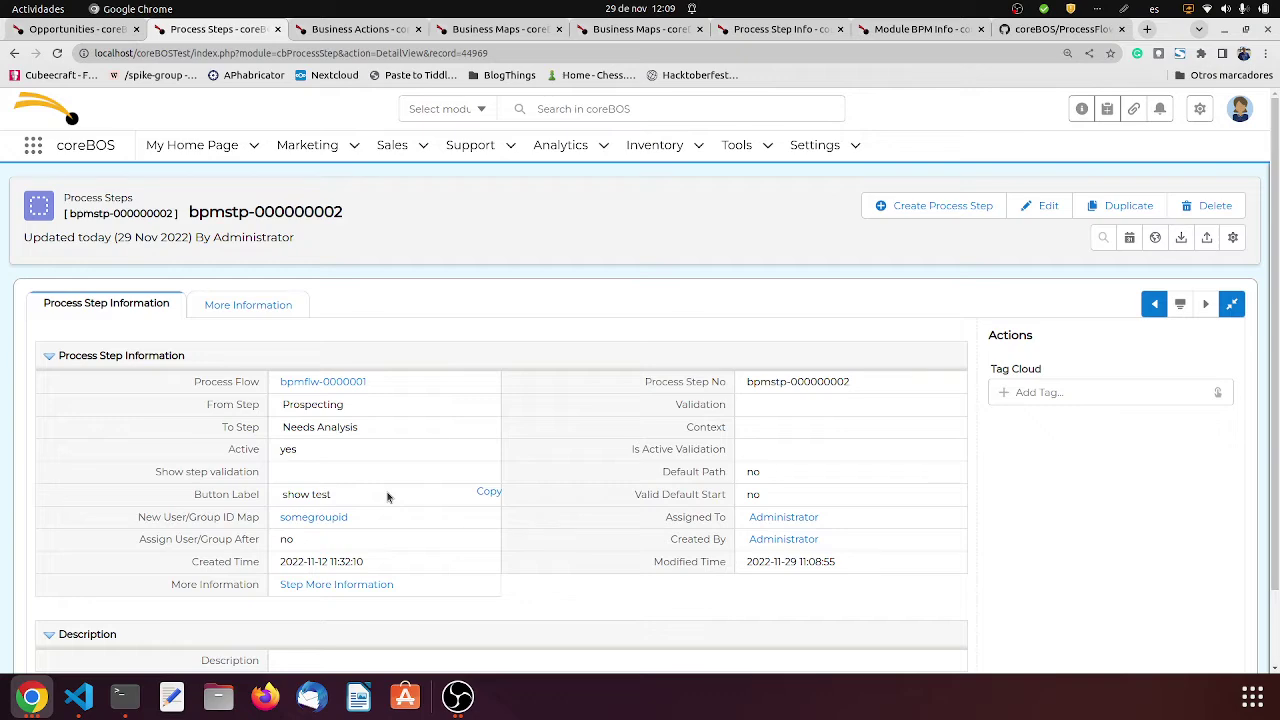
pyautogui.click(348, 32)
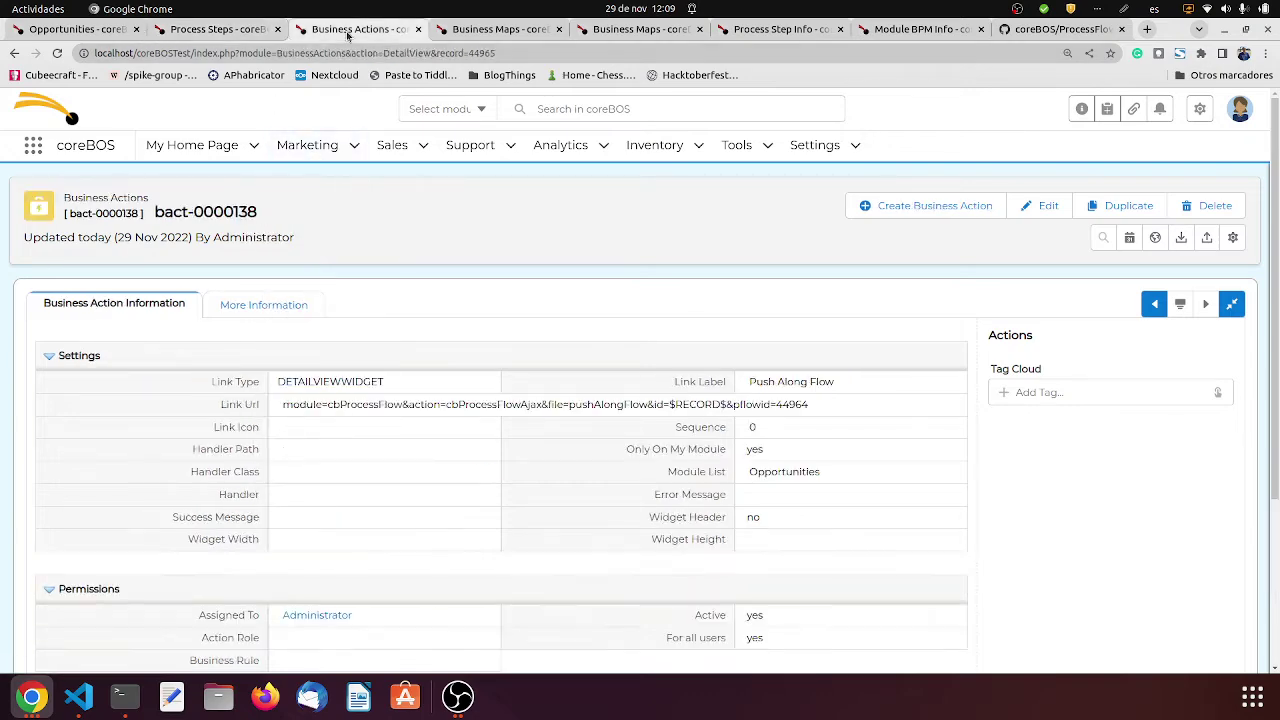
pyautogui.doubleClick(660, 404)
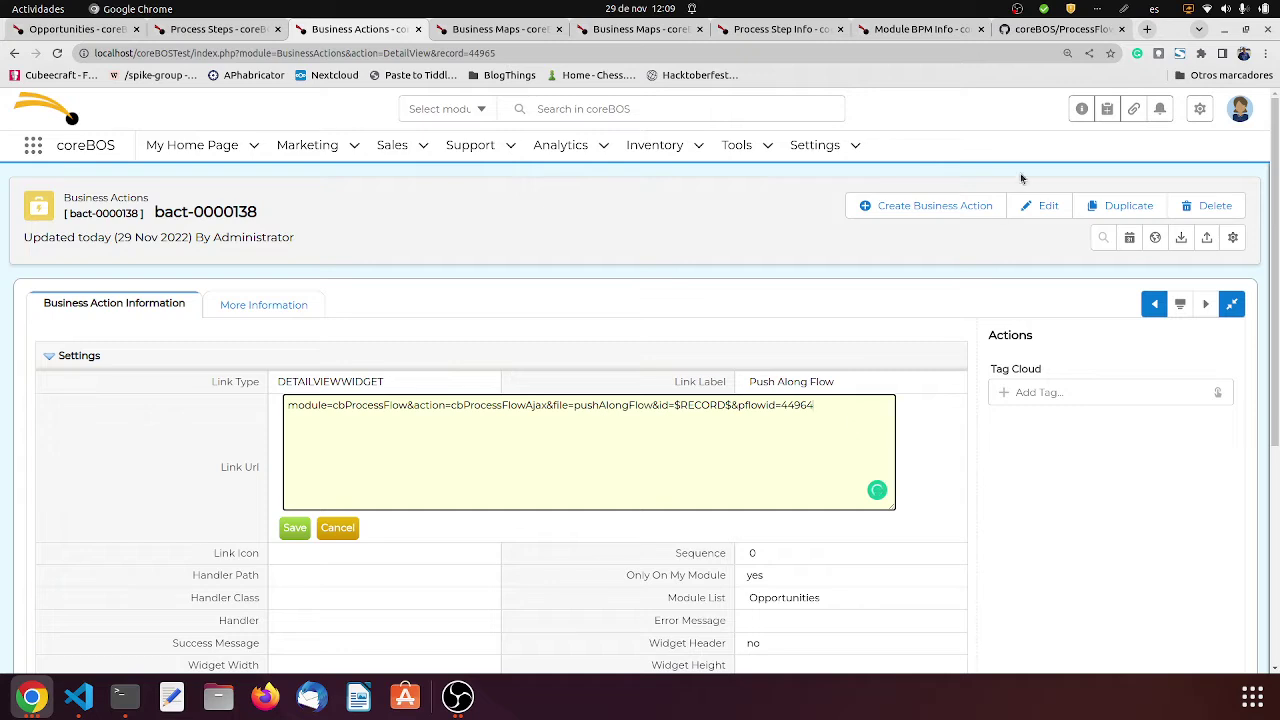
pyautogui.click(1127, 10)
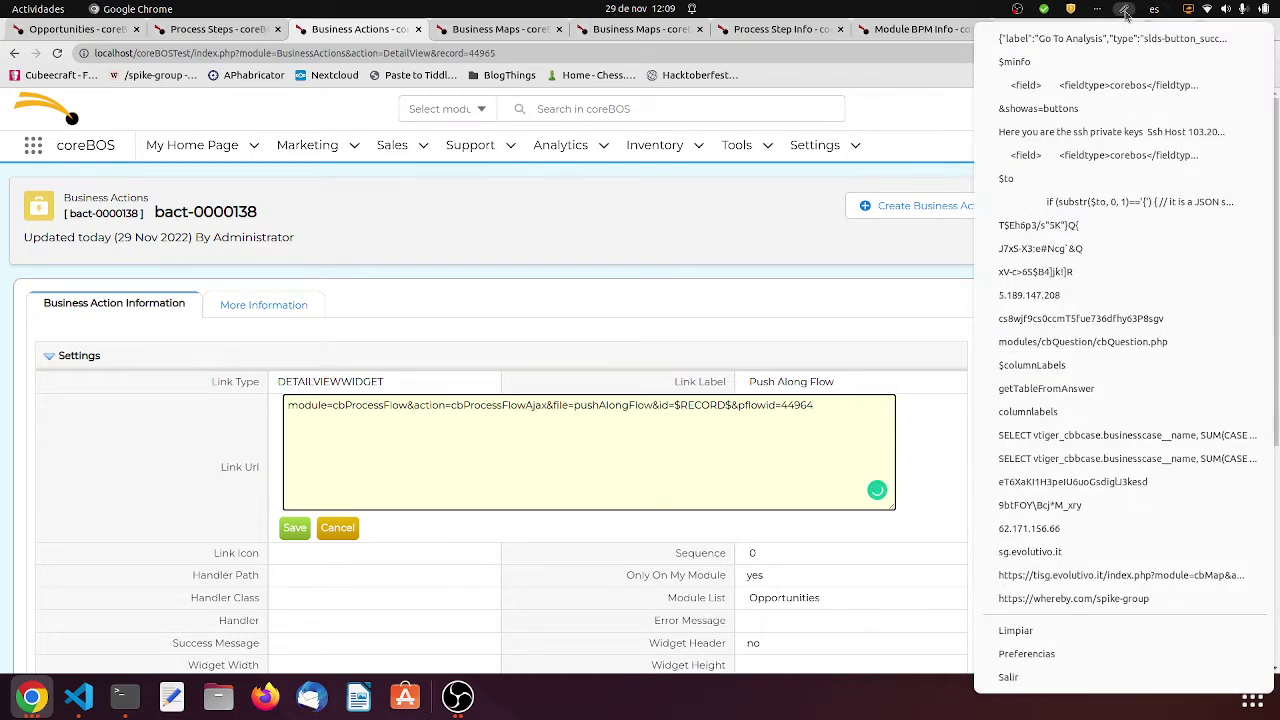
pyautogui.click(1130, 108)
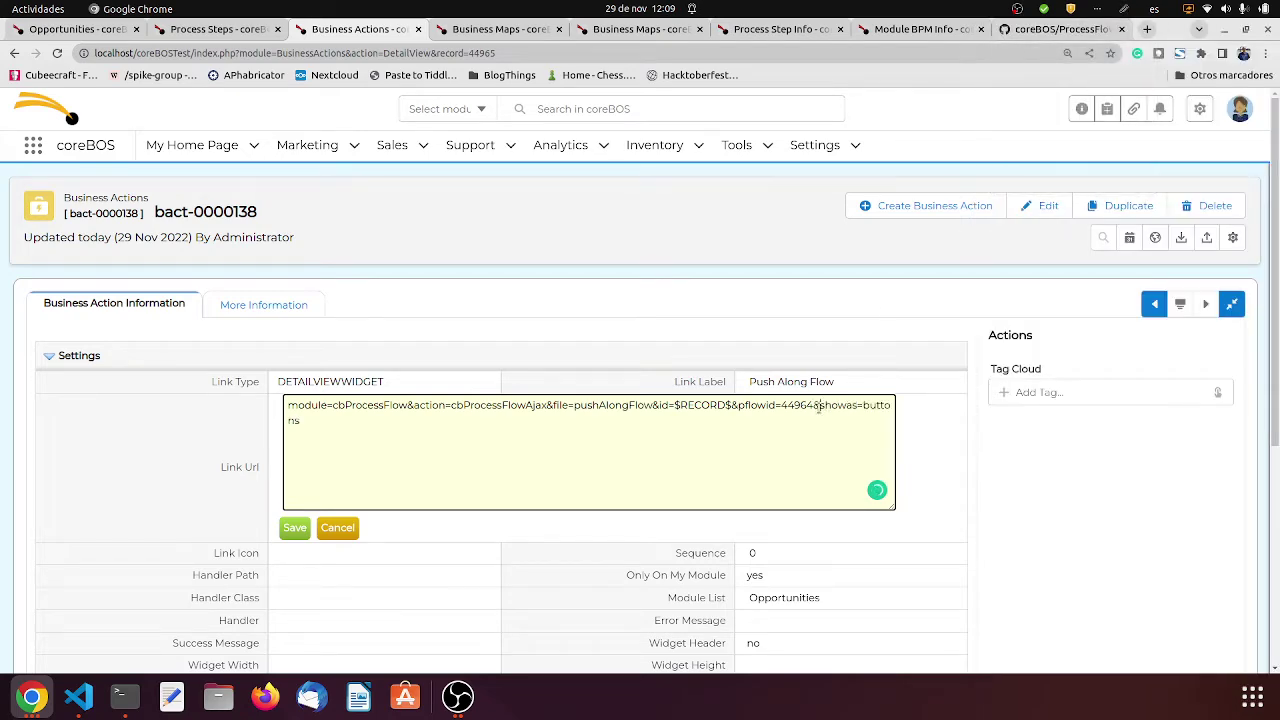
pyautogui.moveTo(818, 405); pyautogui.dragTo(825, 436)
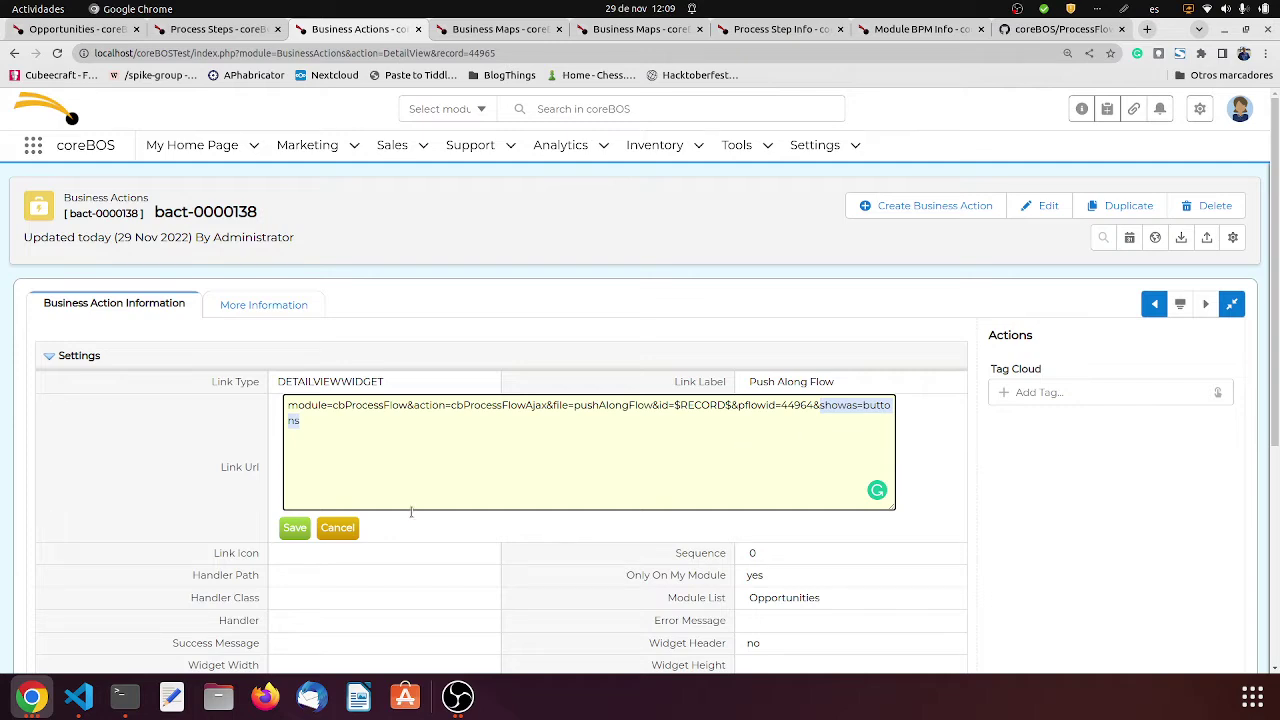
pyautogui.click(305, 527)
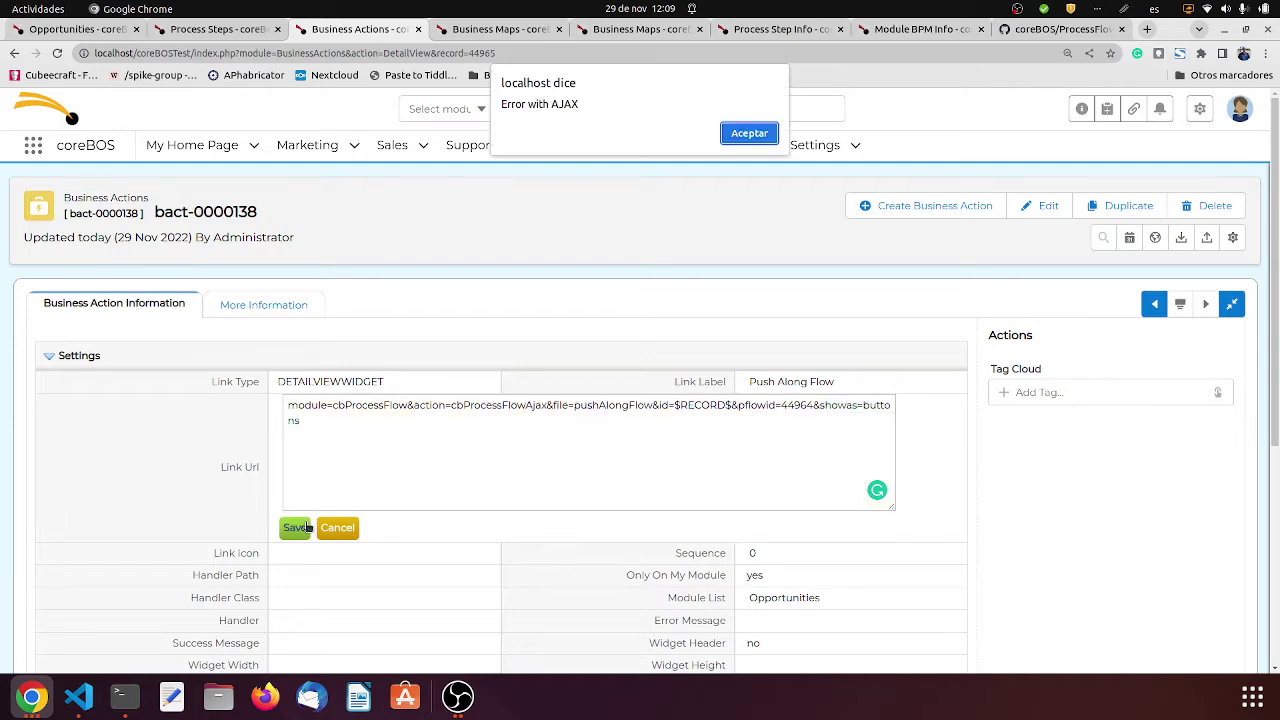
pyautogui.click(741, 136)
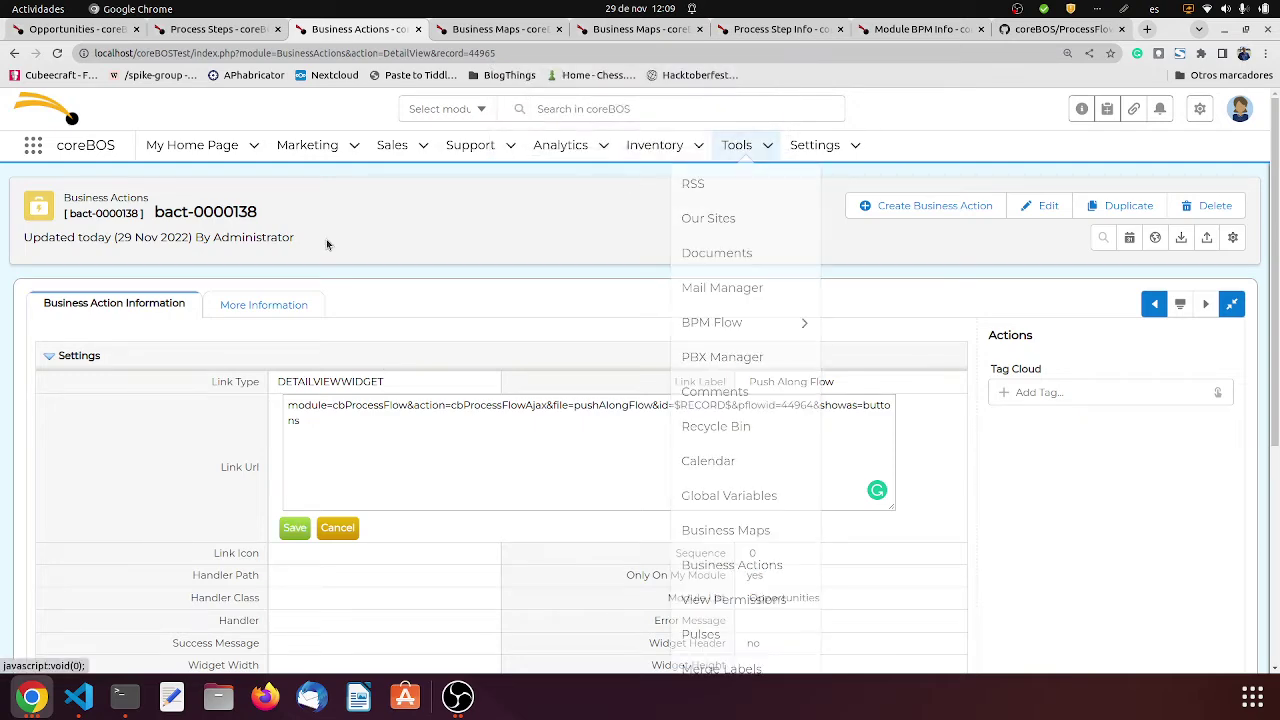
pyautogui.click(57, 53)
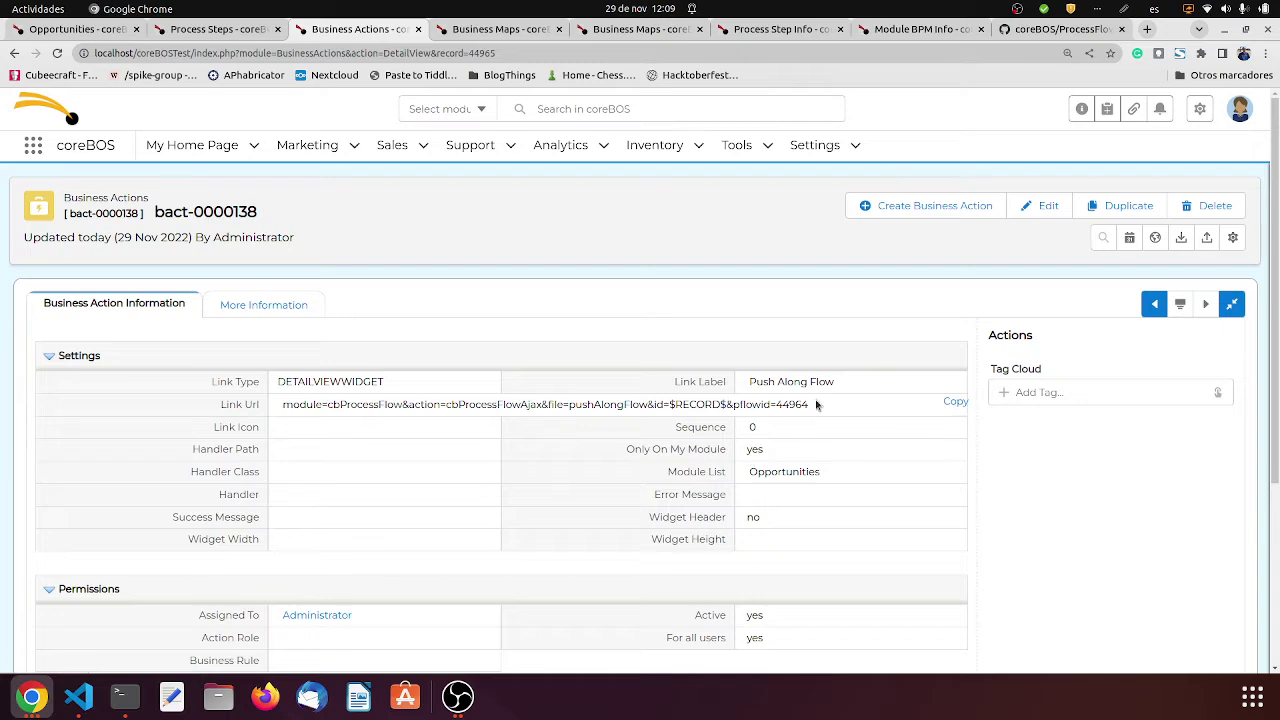
# Step: Append "&showas=buttons" to the Push Along Flow business action's Link Url, save it, and reload the t3M Invest A/S opportunity
pyautogui.doubleClick(816, 404)
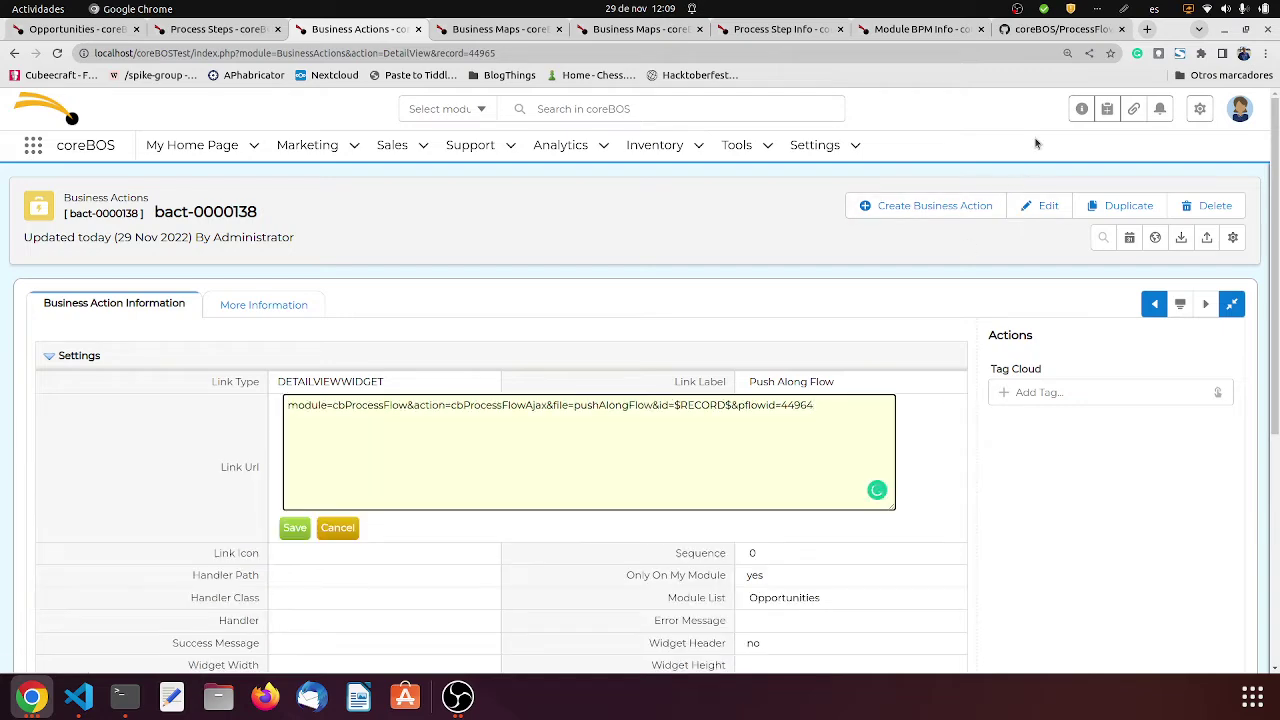
pyautogui.click(1124, 8)
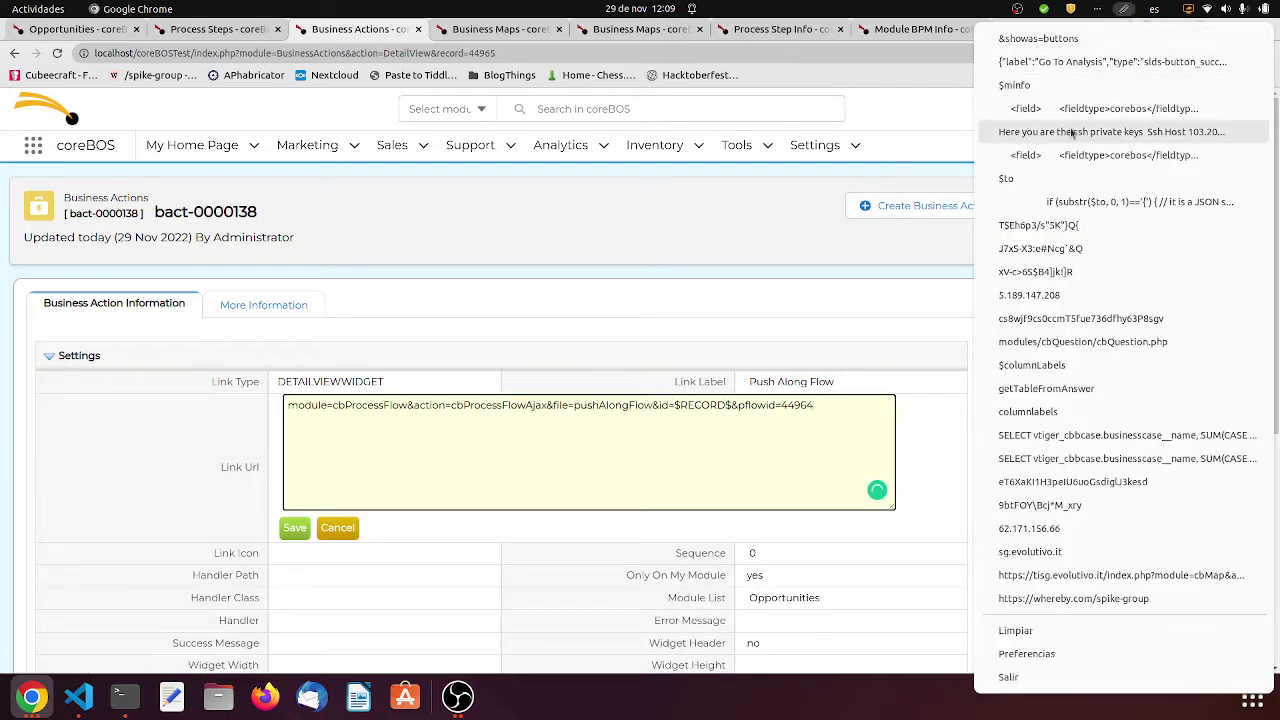
pyautogui.click(1038, 38)
pyautogui.write('&showas=buttons')
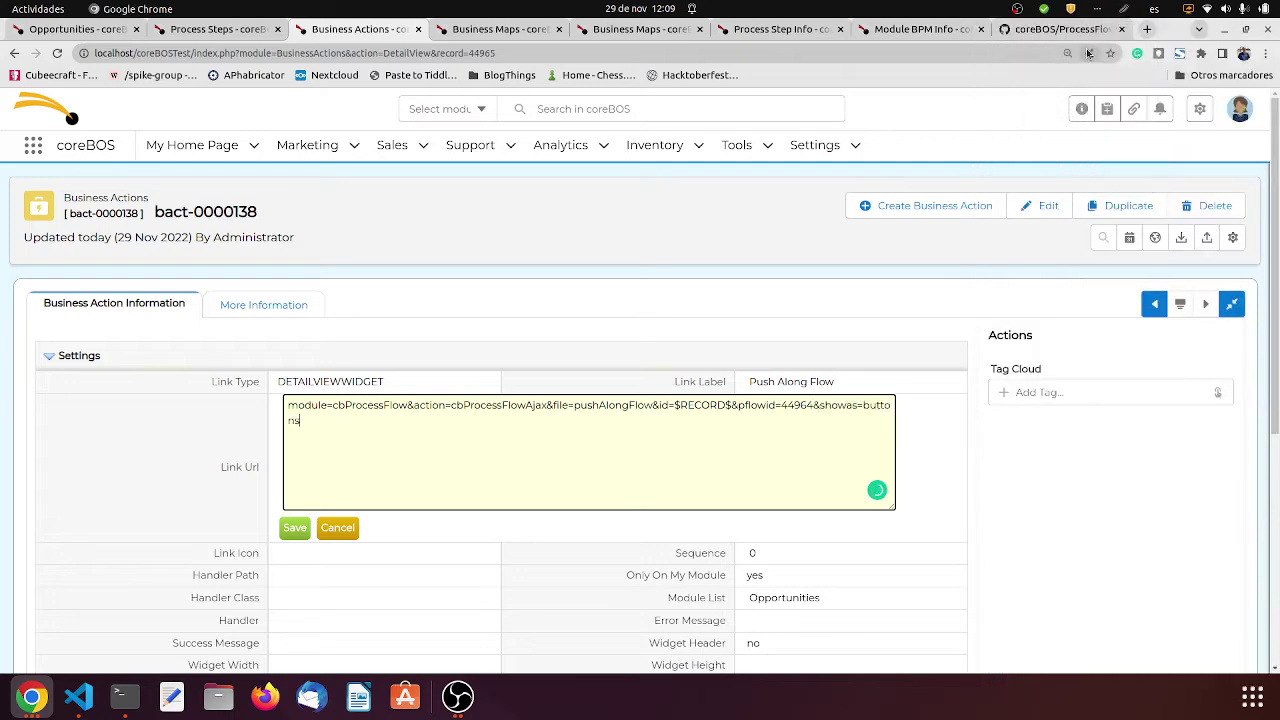
pyautogui.click(295, 527)
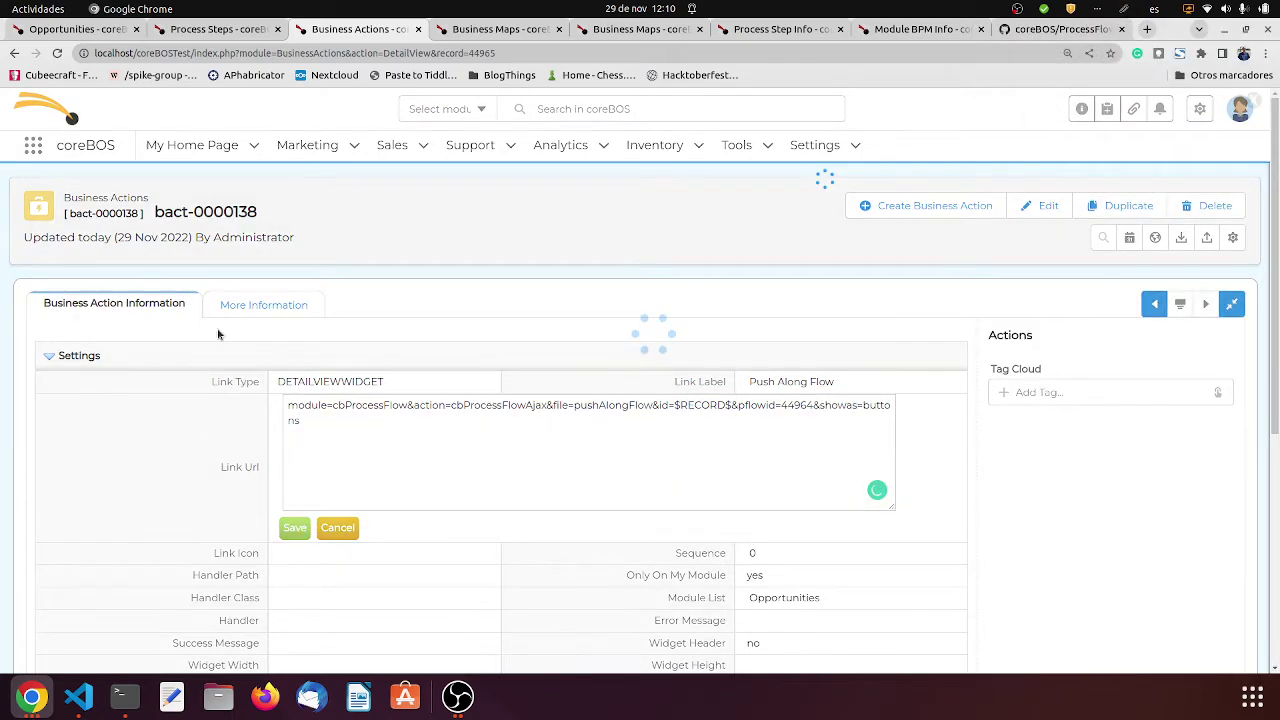
pyautogui.click(82, 30)
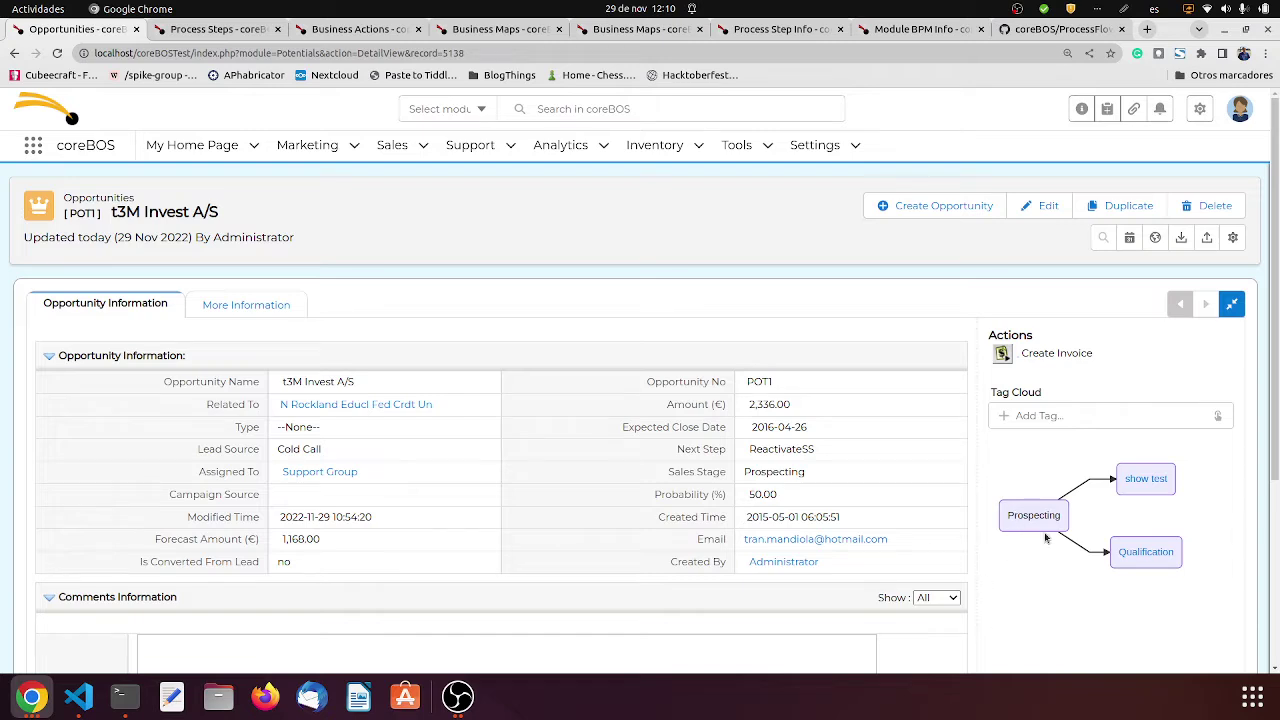
pyautogui.click(57, 54)
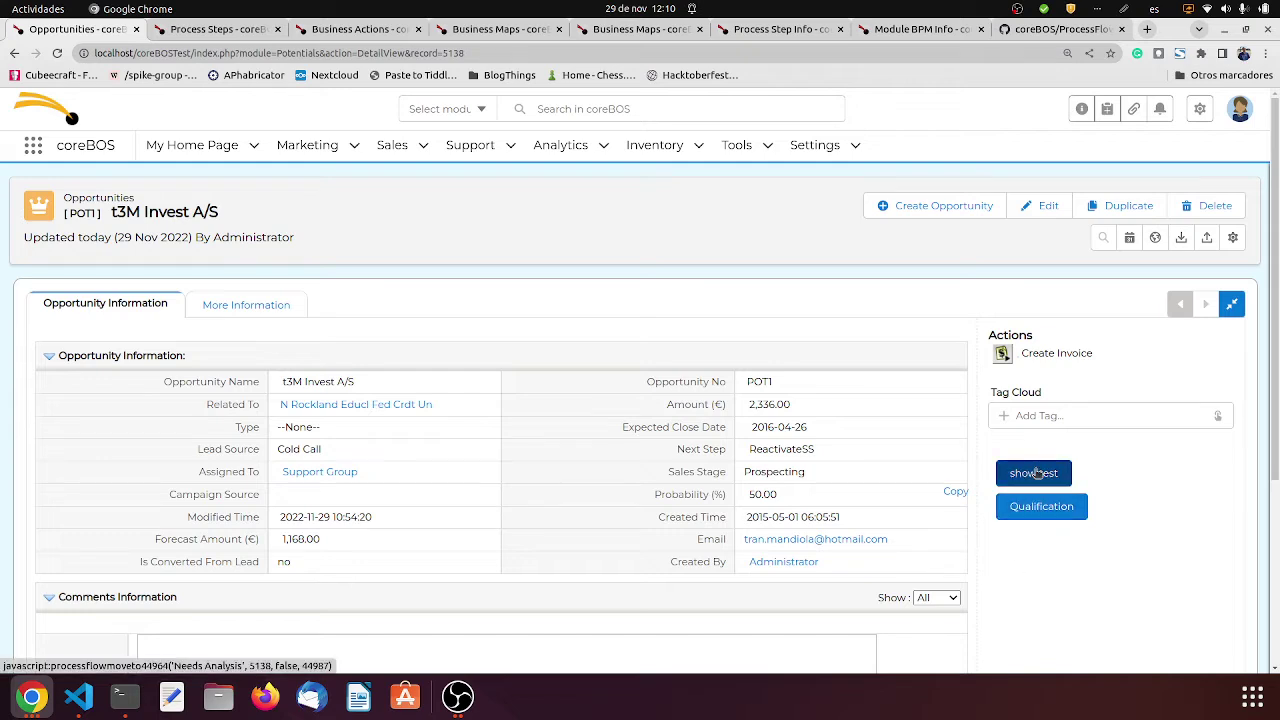
# Step: Clear the Button Label of the Prospecting to Needs Analysis process step, save it, and reload the t3M Invest A/S opportunity
pyautogui.click(215, 28)
pyautogui.moveTo(203, 320)
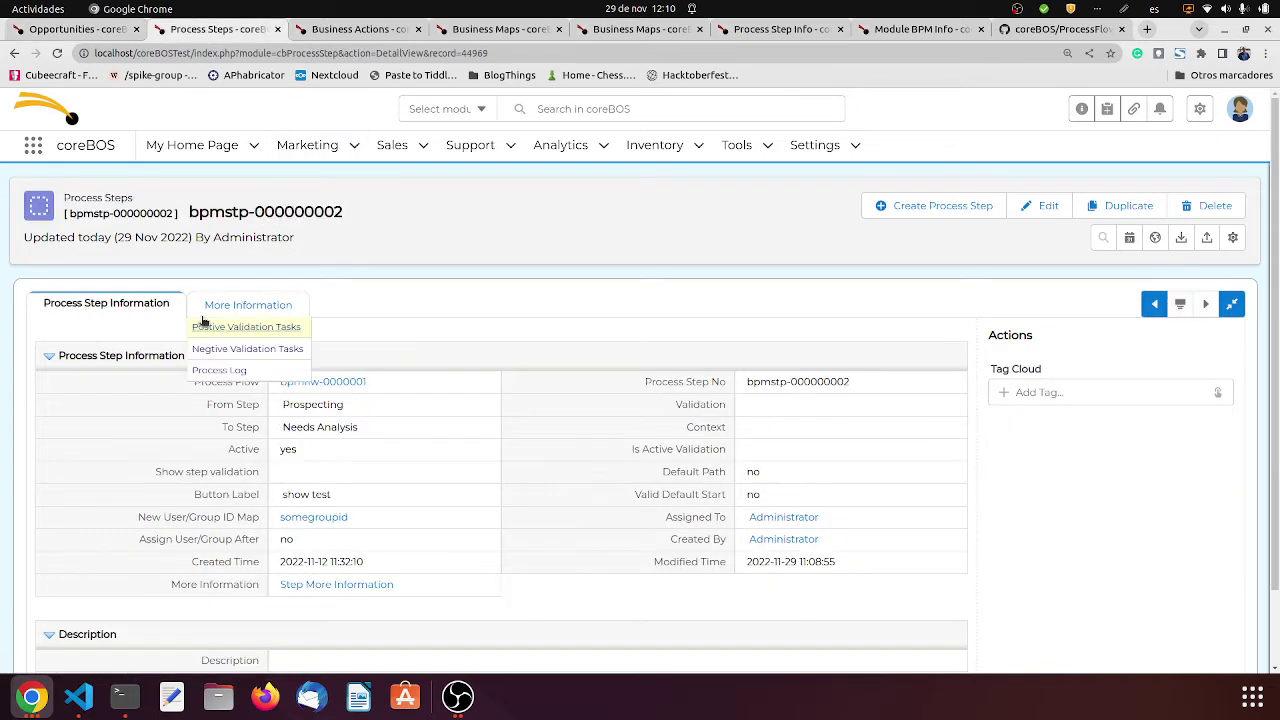
pyautogui.doubleClick(349, 496)
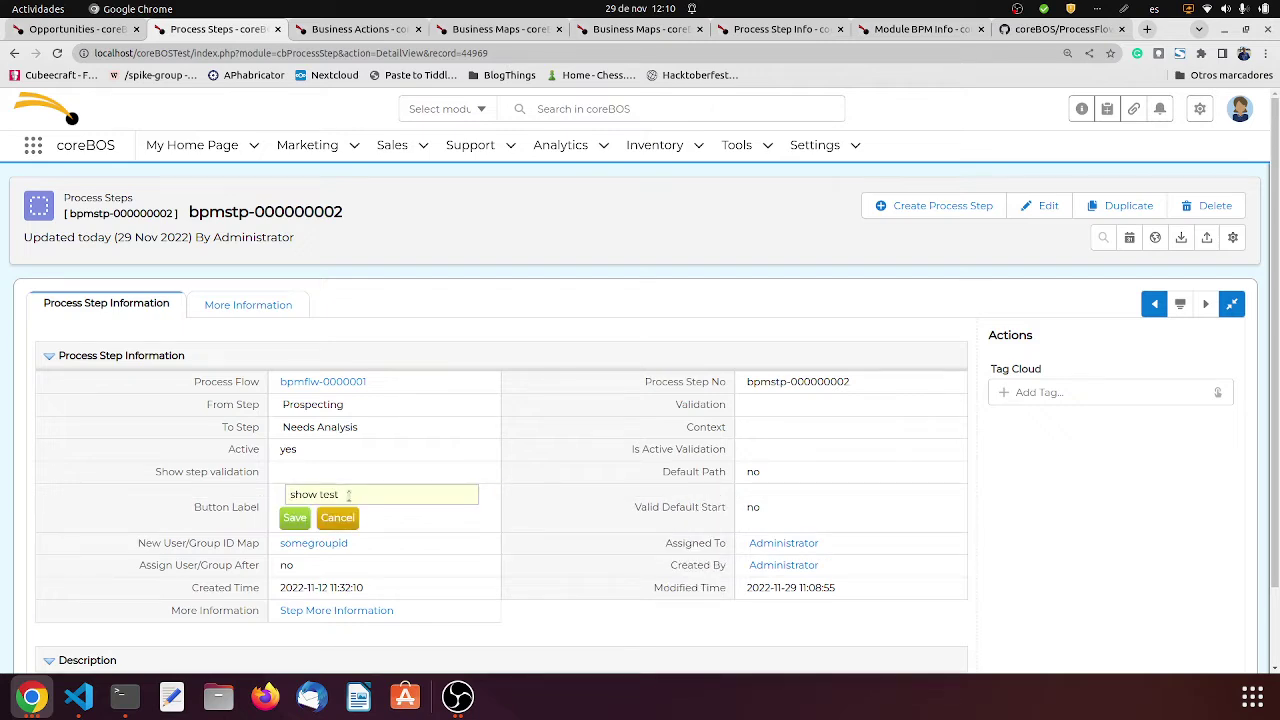
pyautogui.hotkey('ctrl', 'a')
pyautogui.press('BackSpace')
pyautogui.click(295, 518)
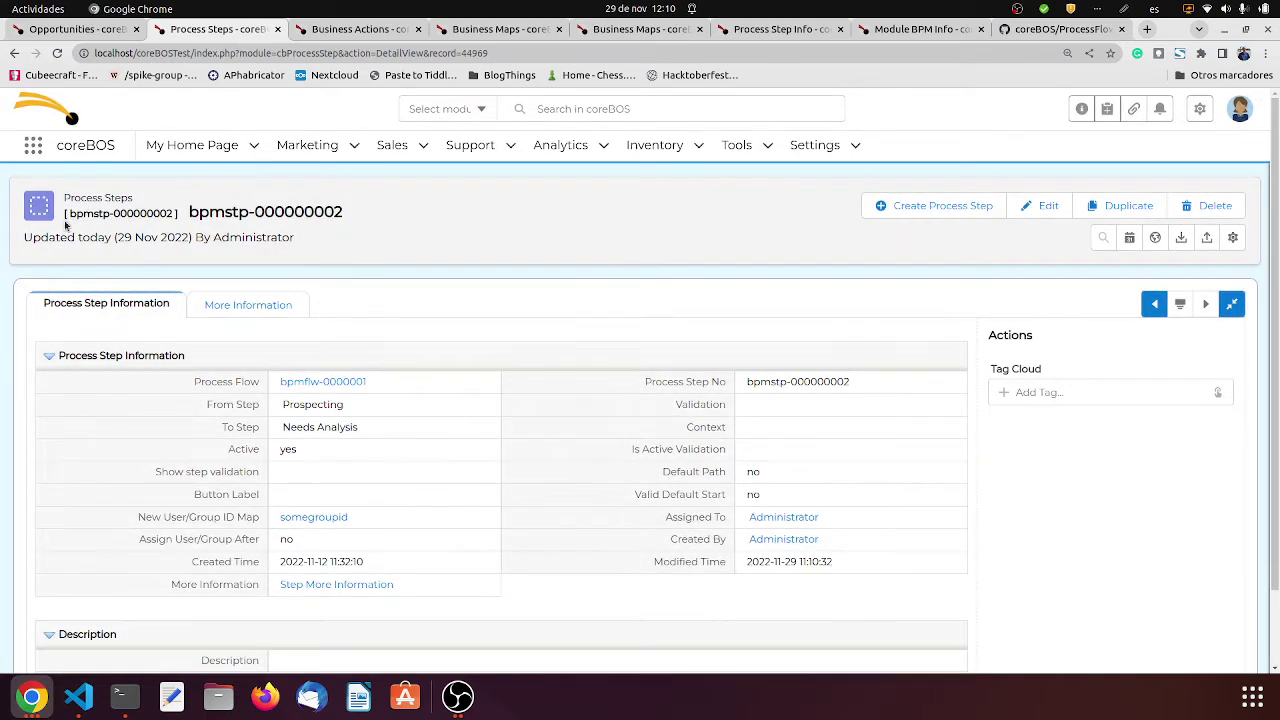
pyautogui.click(90, 29)
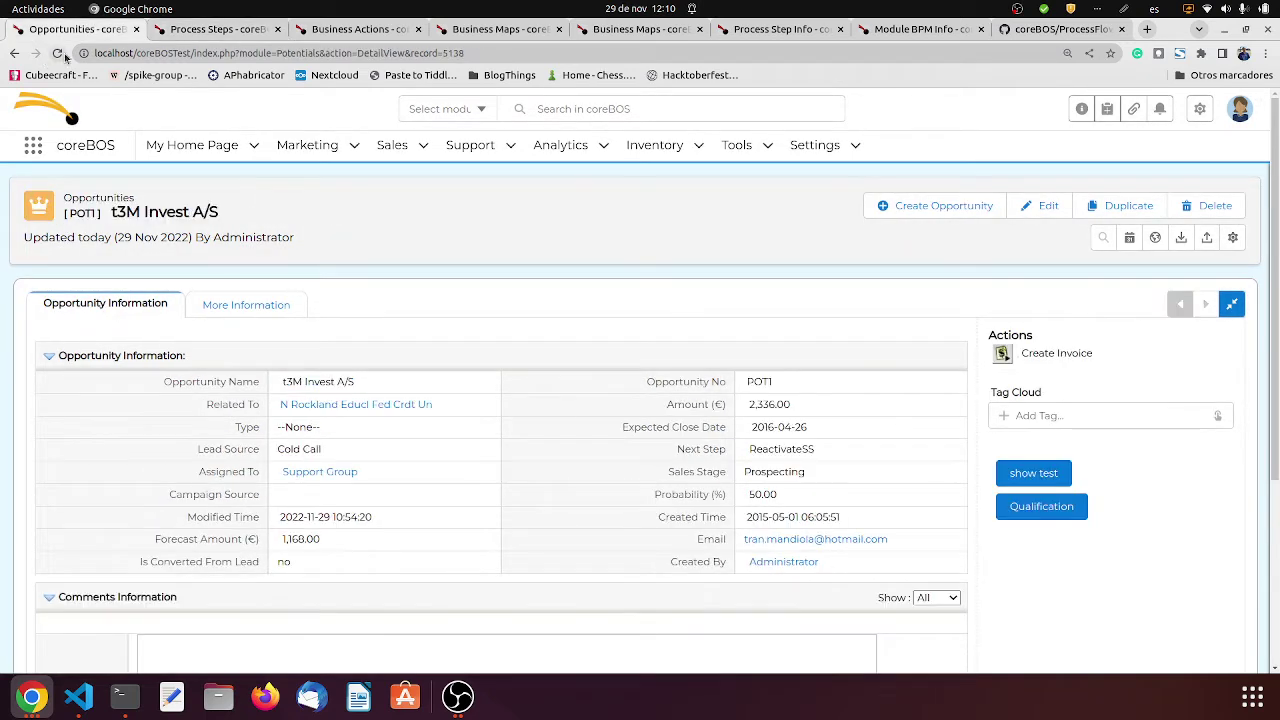
pyautogui.click(57, 53)
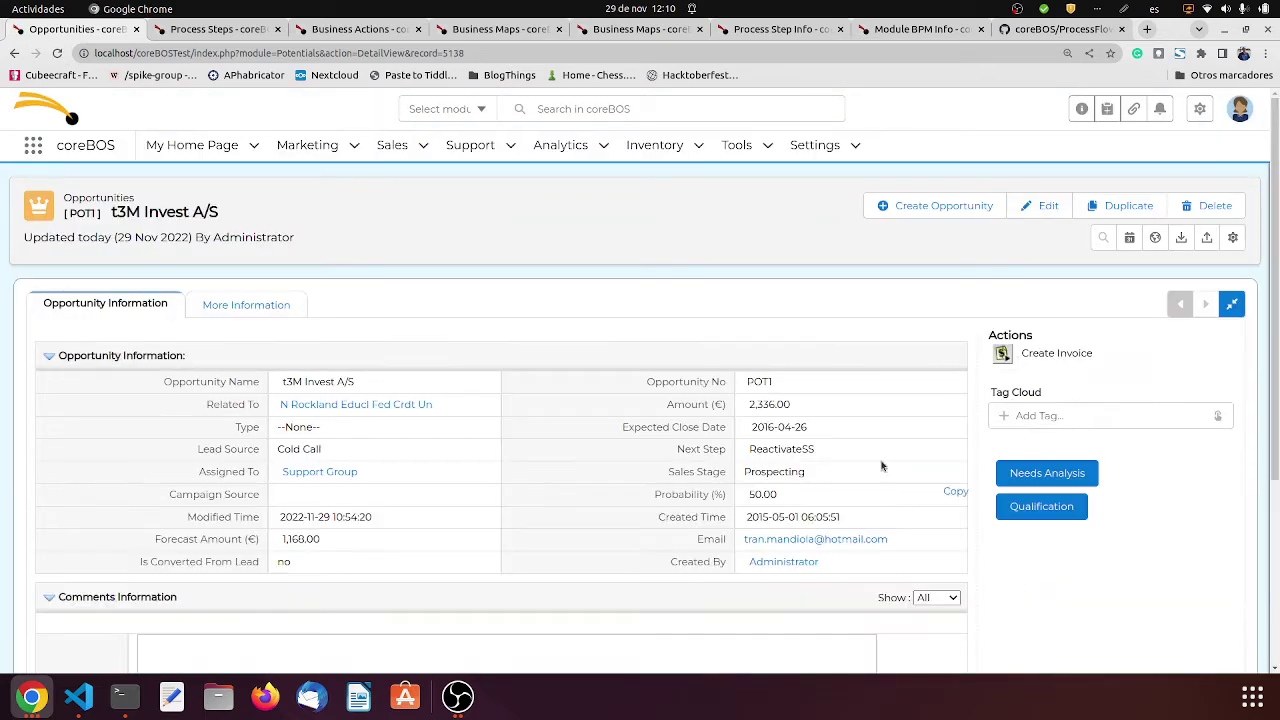
# Step: Set the process step's Button Label to {"label":"Go To Analysis","type":"slds-button_success"}, save it, and check the button on the reloaded opportunity
pyautogui.click(225, 33)
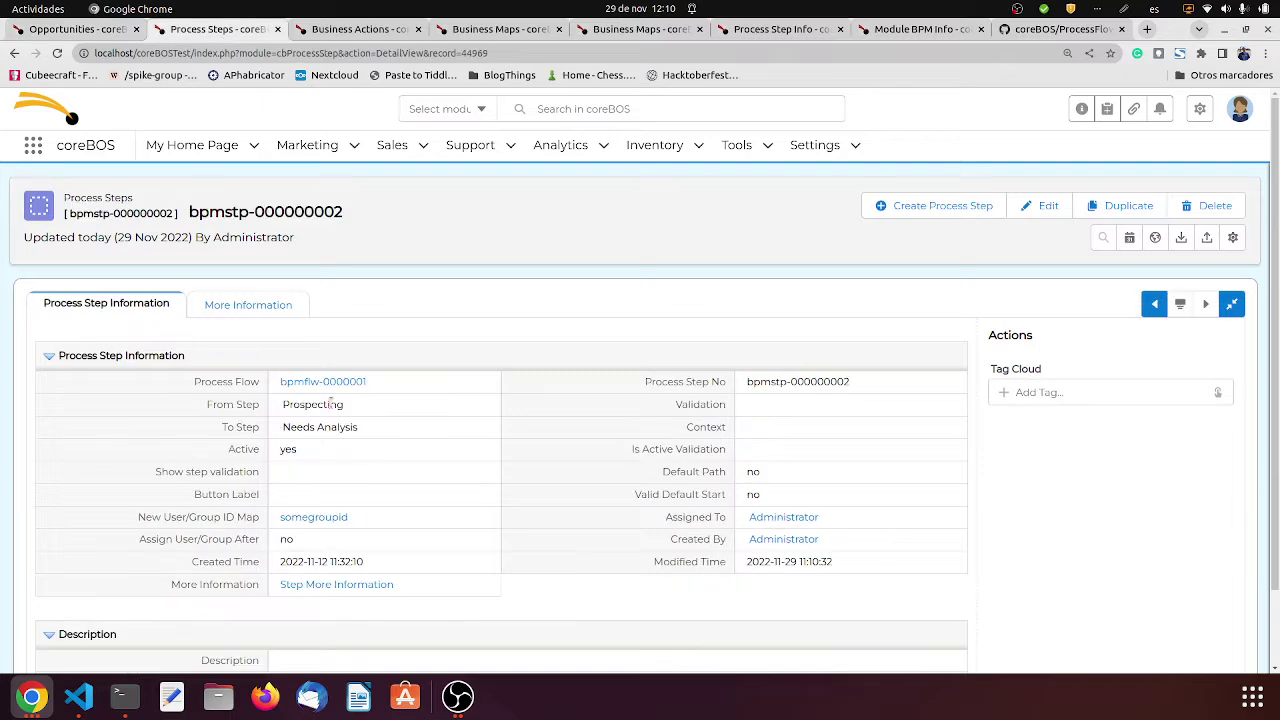
pyautogui.click(343, 498)
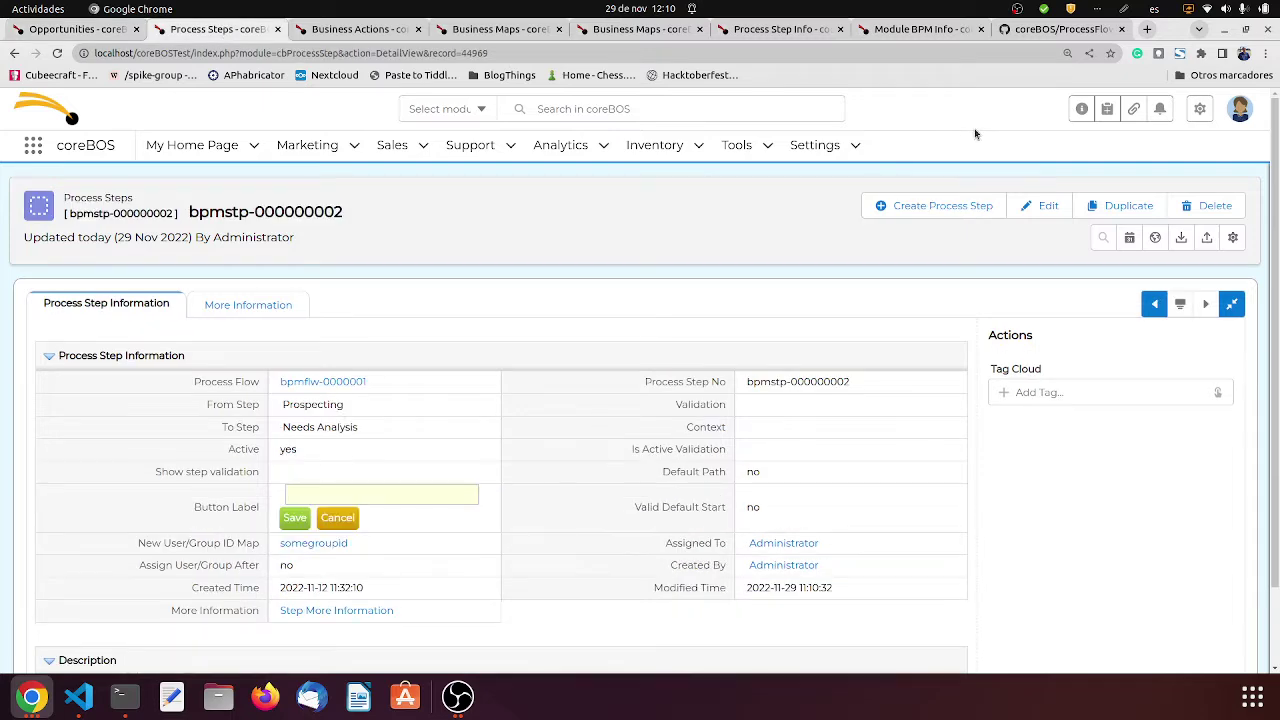
pyautogui.click(1126, 8)
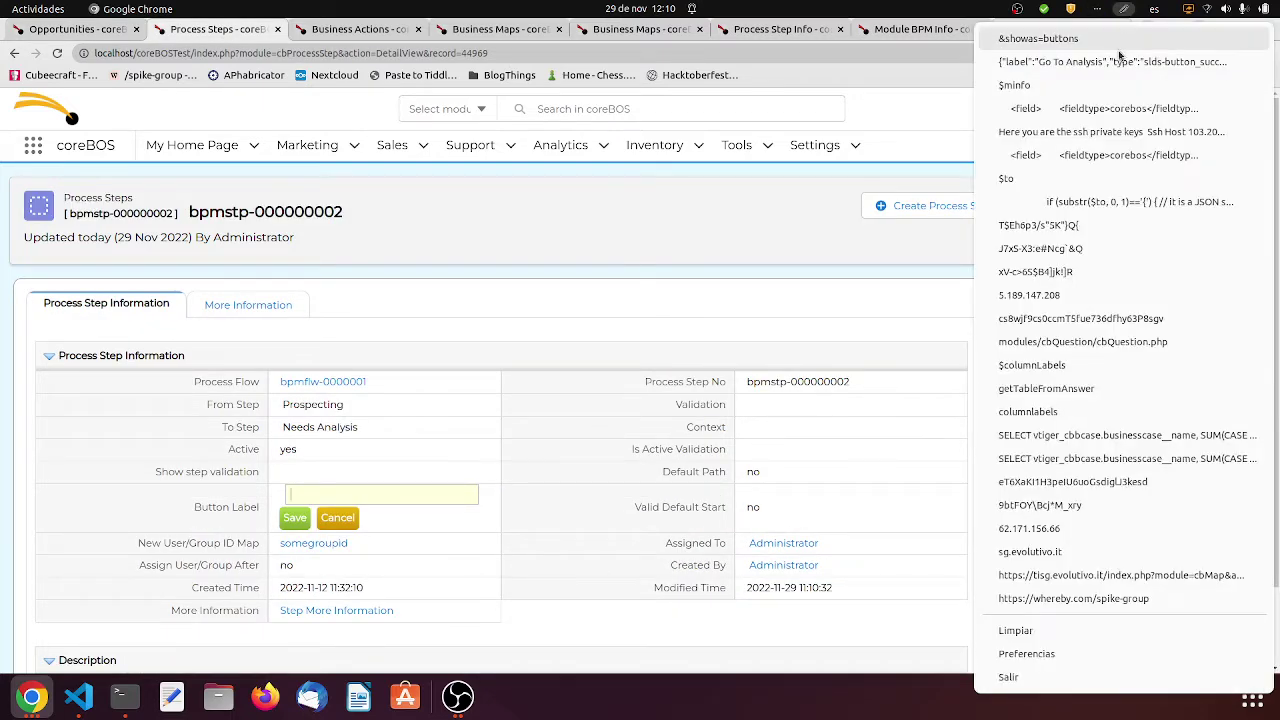
pyautogui.click(1112, 61)
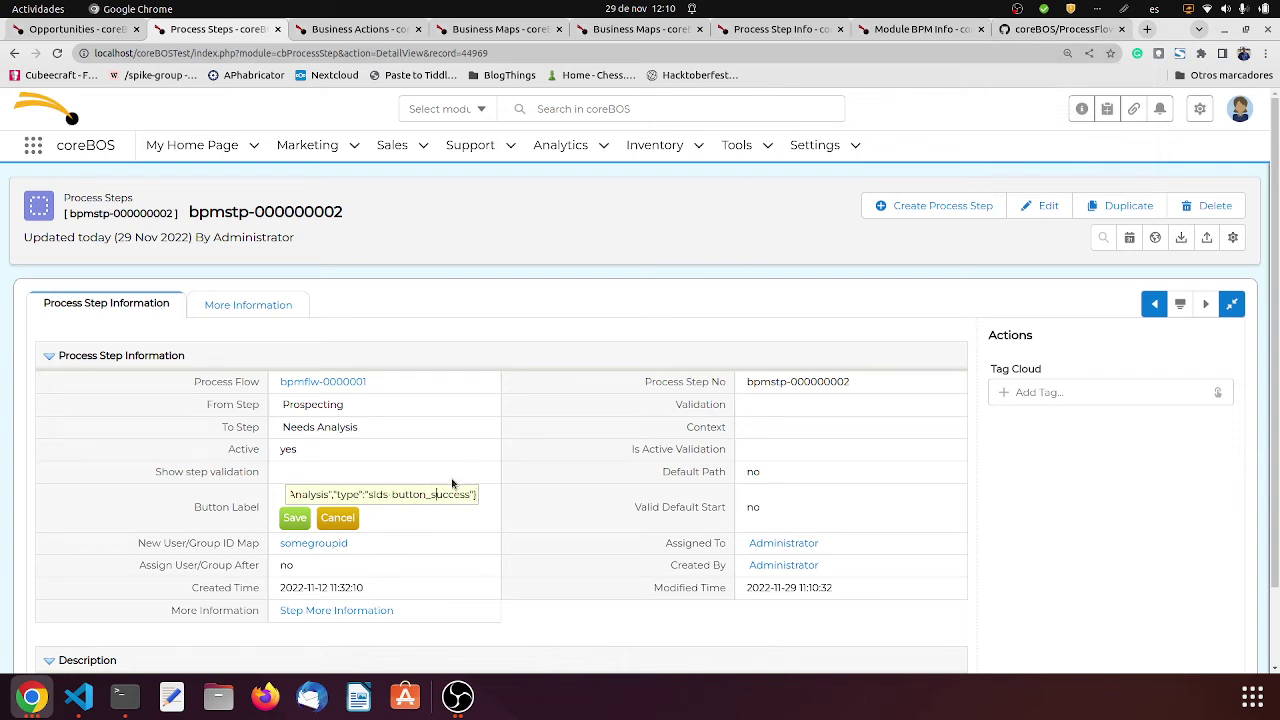
pyautogui.press('Home')
pyautogui.click(294, 517)
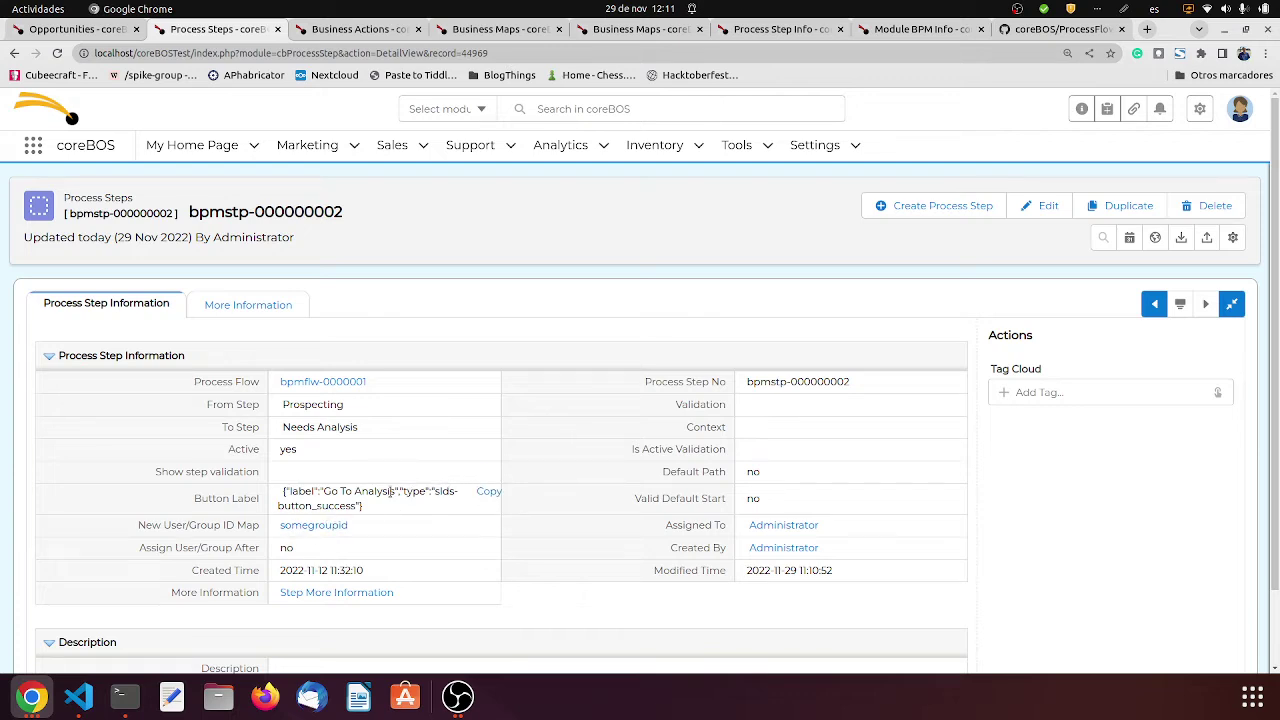
pyautogui.click(80, 29)
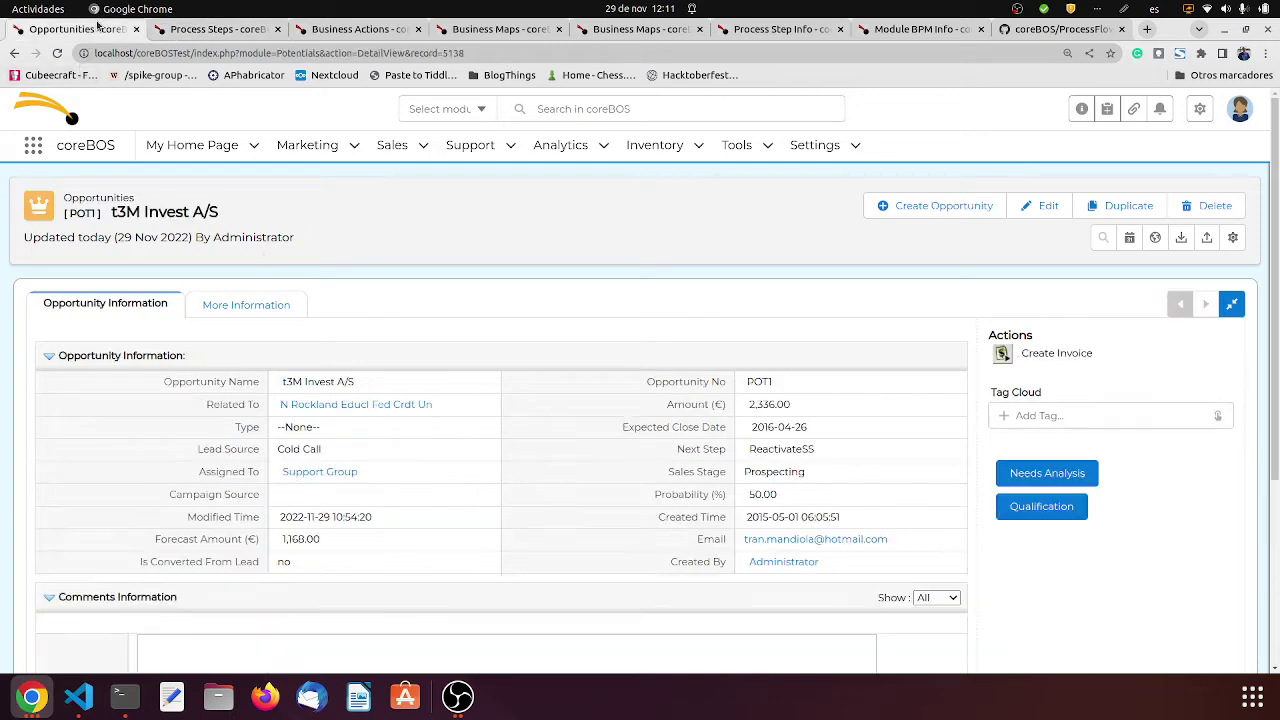
pyautogui.click(57, 54)
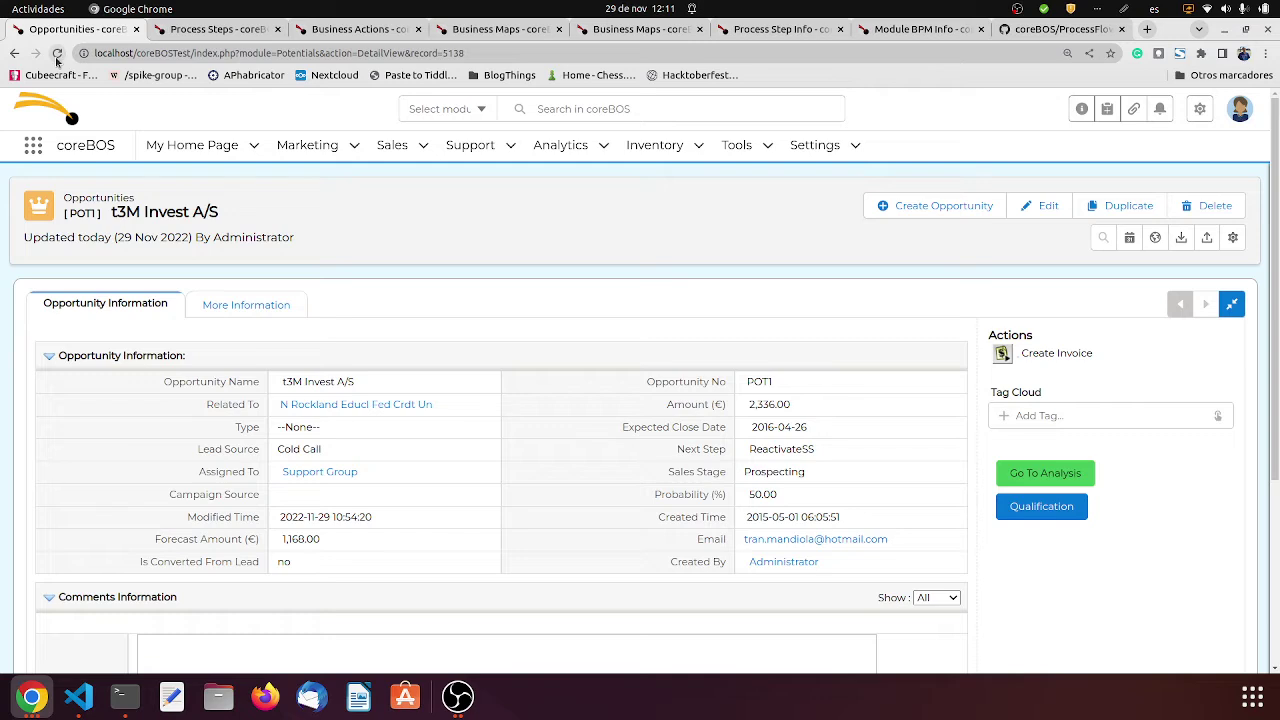
pyautogui.click(236, 30)
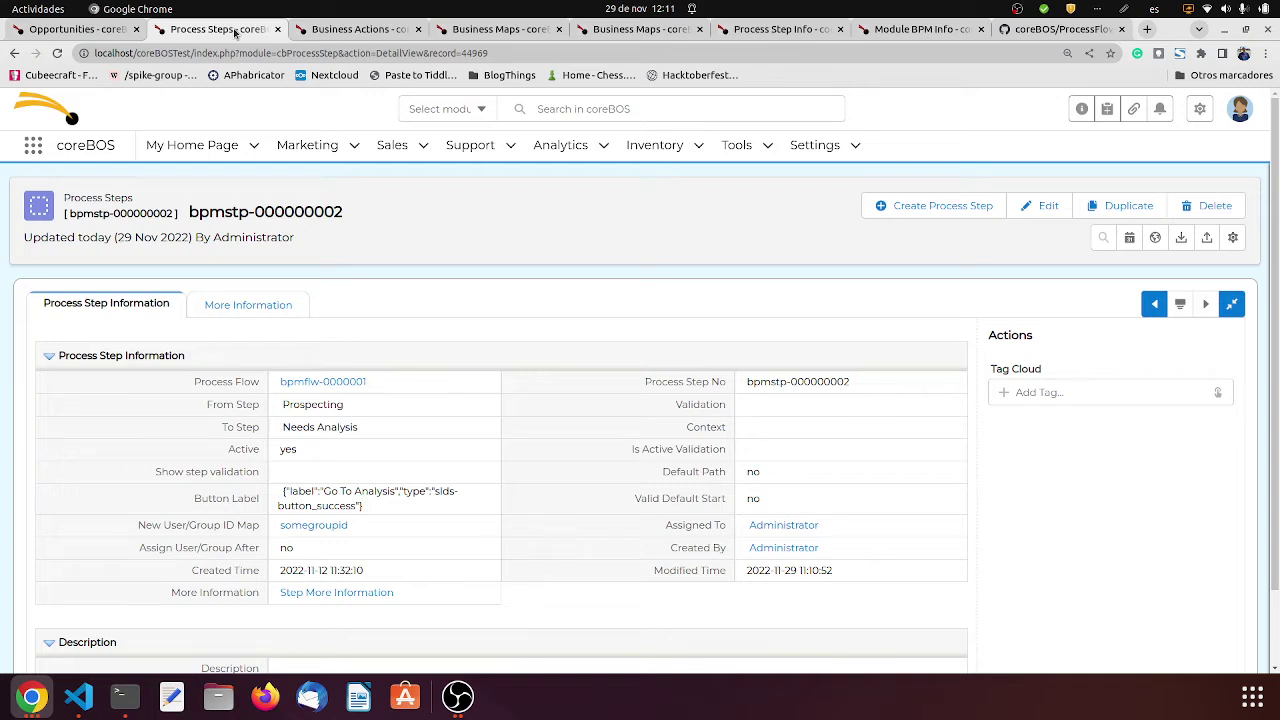
pyautogui.click(62, 31)
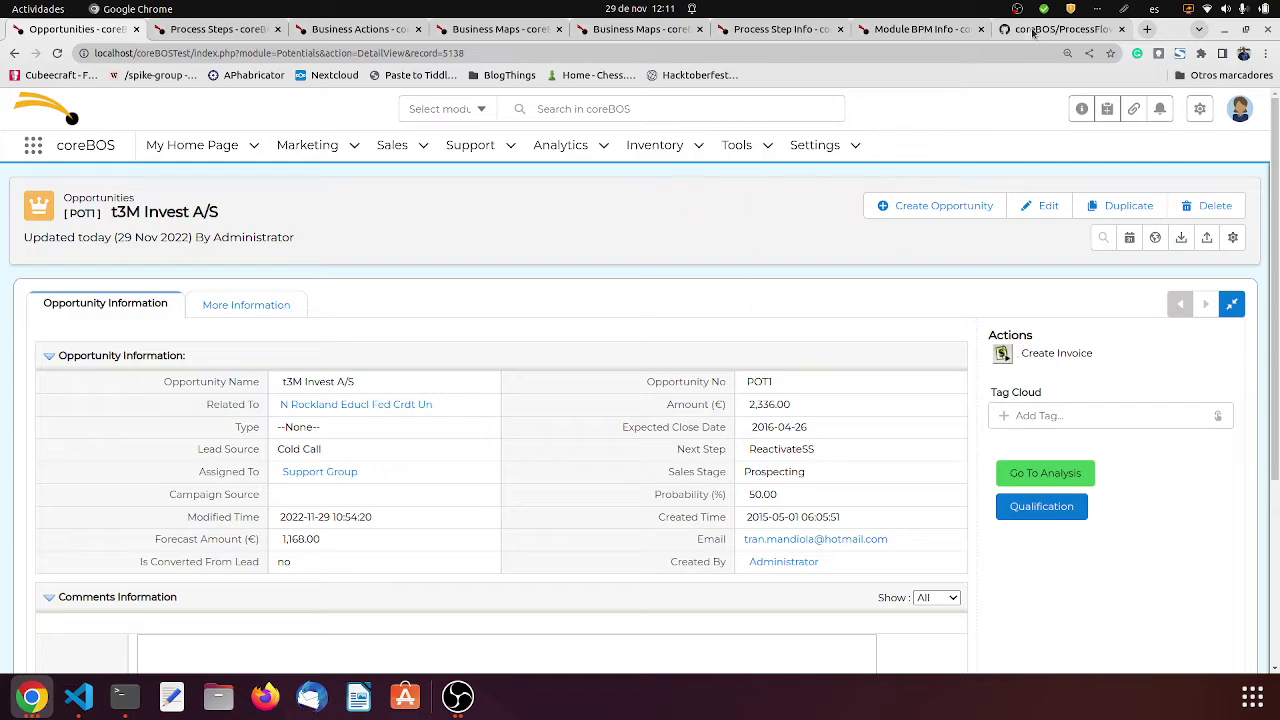
# Step: Examine the ProcessFlowPerspective repository on GitHub and the process flow modules among the coreBOS organization's repositories
pyautogui.click(1065, 29)
pyautogui.scroll(20, 716, 121)
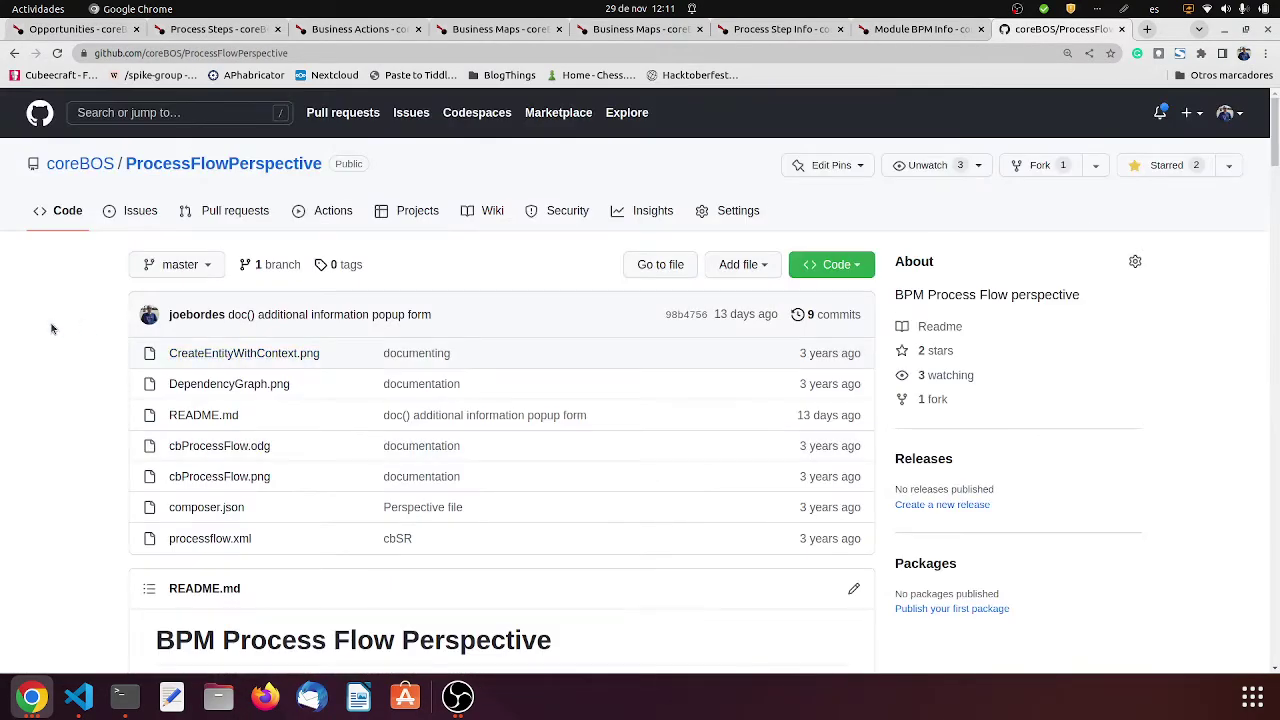
pyautogui.click(80, 165)
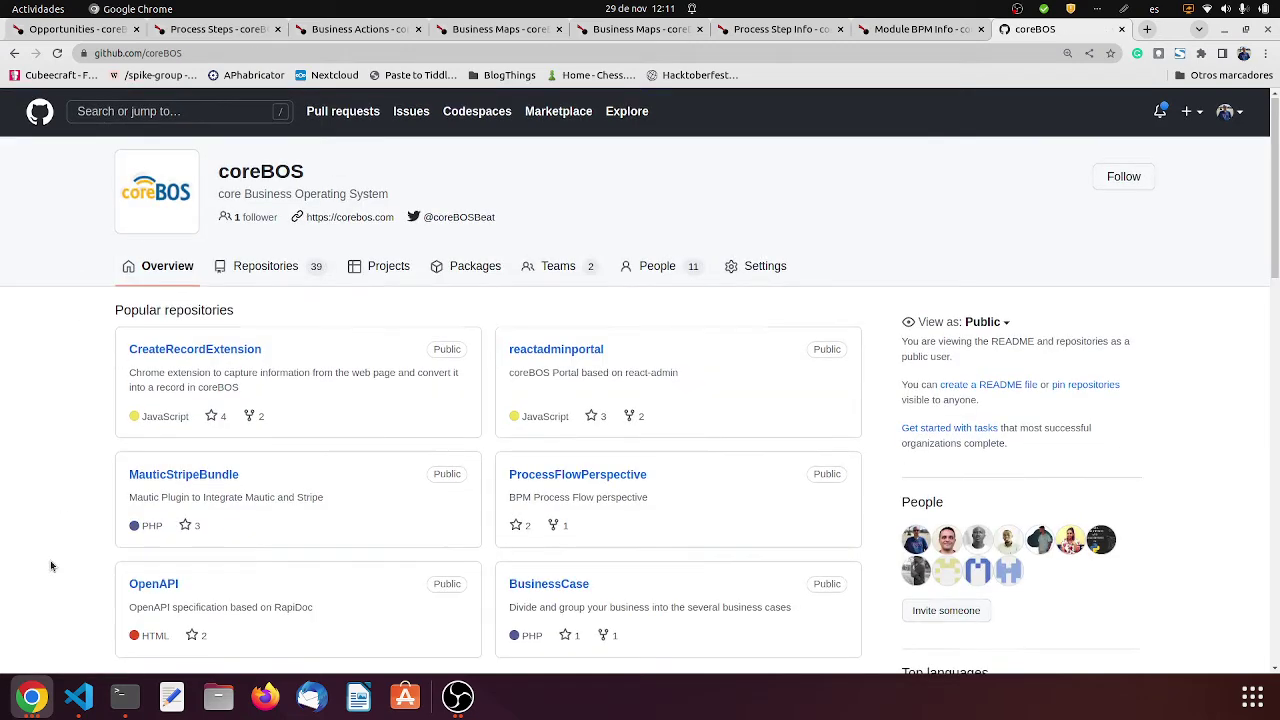
pyautogui.scroll(-5, 51, 566)
pyautogui.scroll(-3, 51, 566)
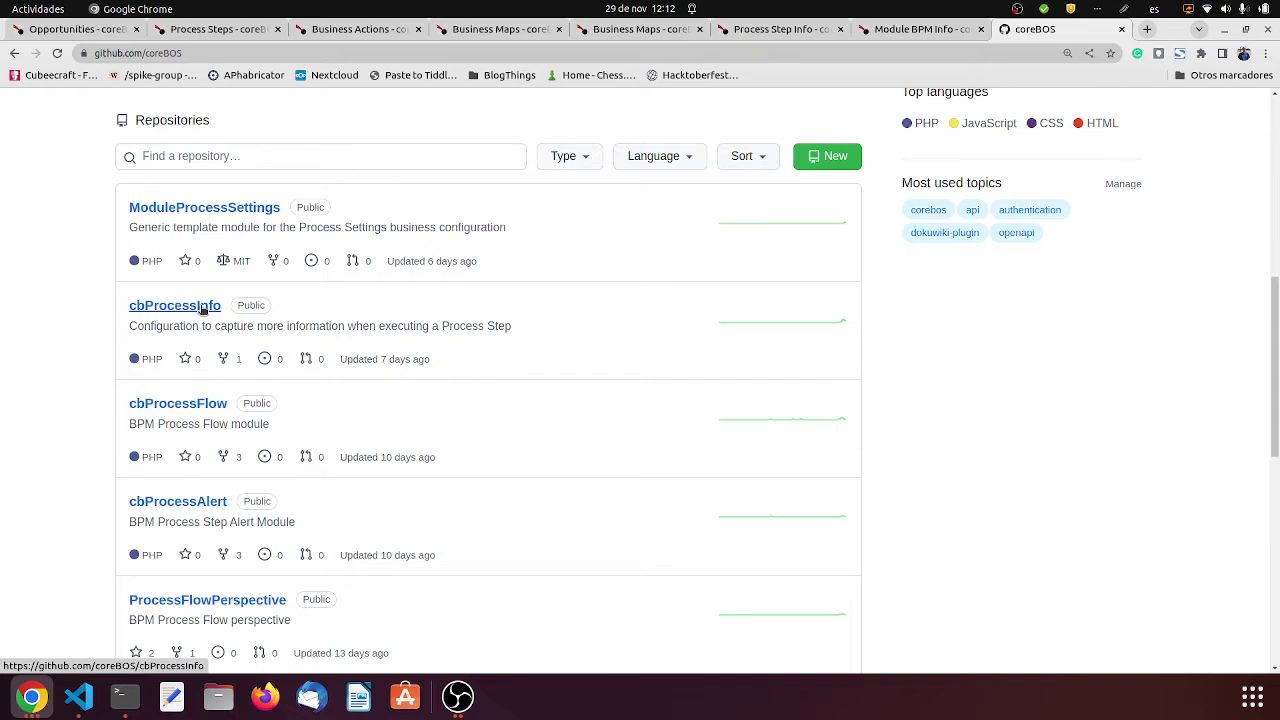
pyautogui.scroll(-5, 203, 310)
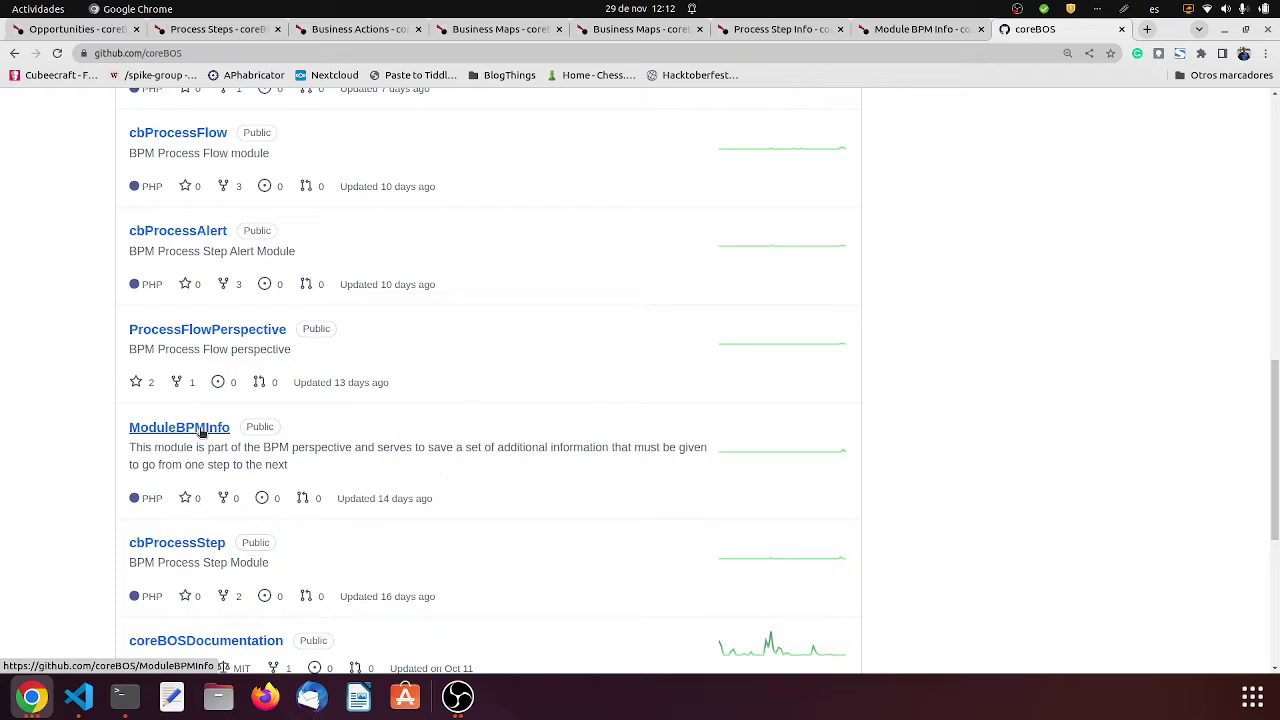
pyautogui.click(88, 30)
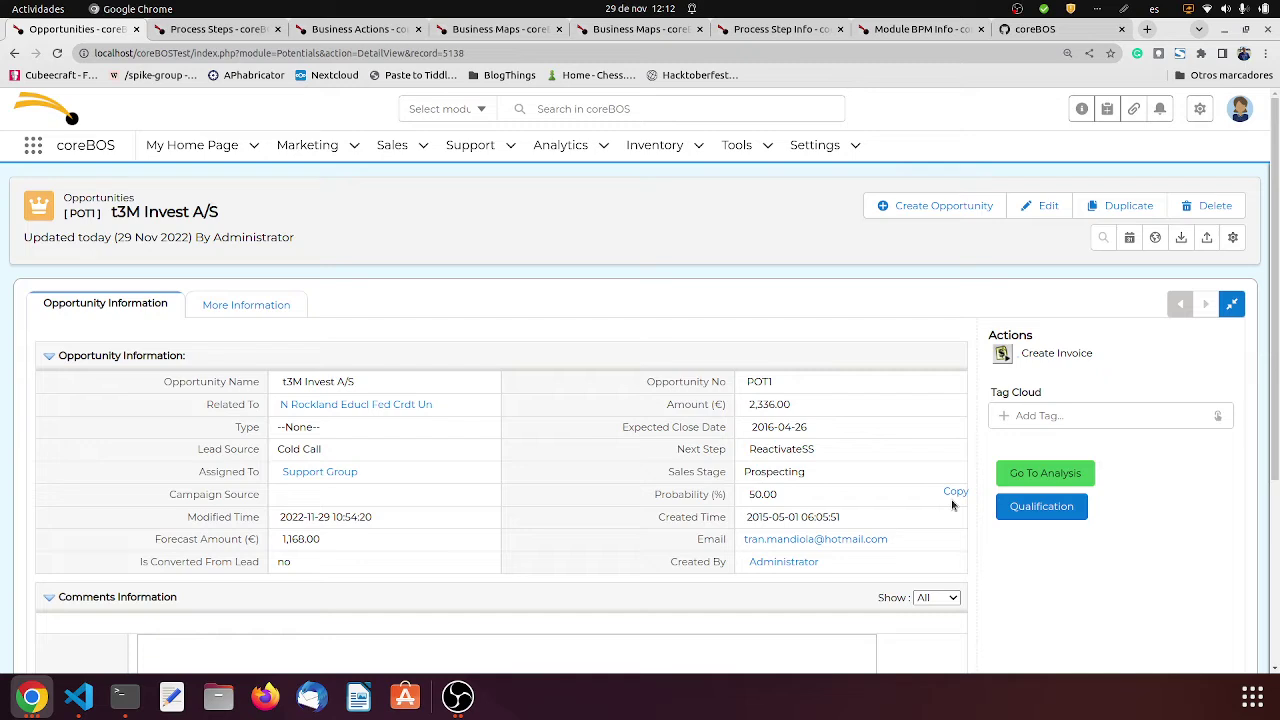
pyautogui.click(1033, 30)
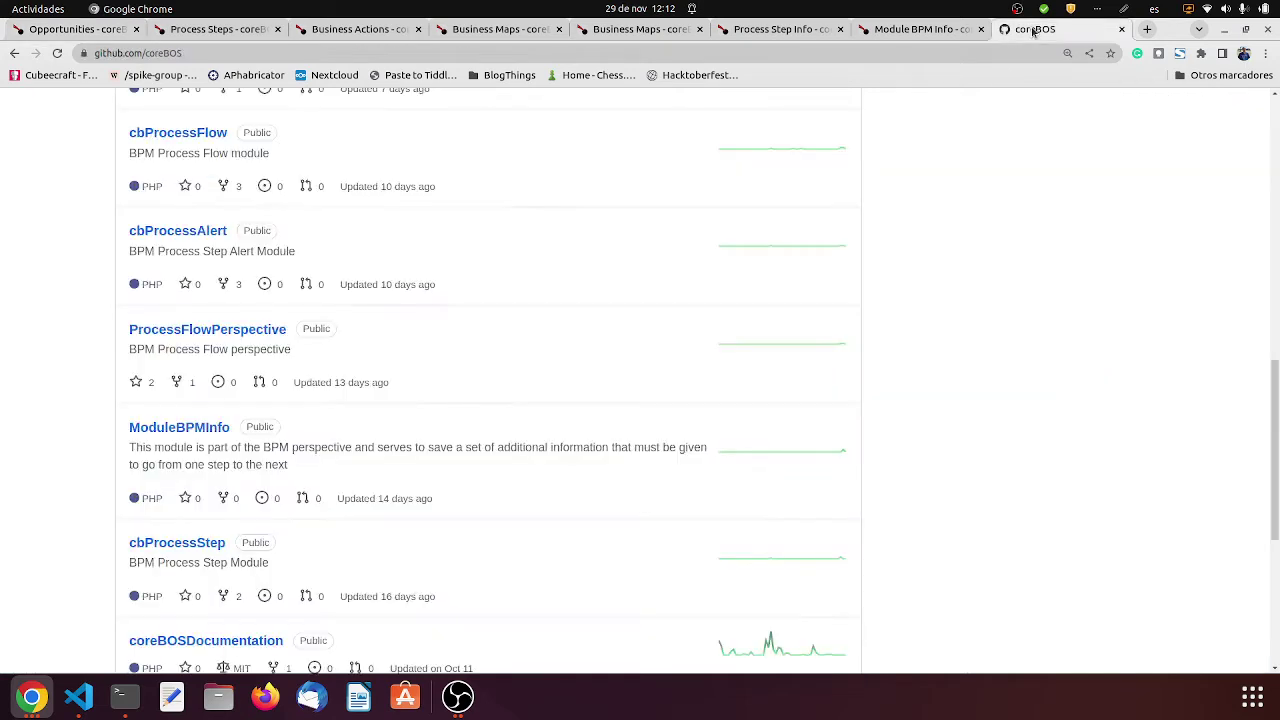
# Step: Examine the ModuleBPMInfo repository, the MD and somegroupid business maps, and the Module BPM Info record linked to t3M Invest A/S
pyautogui.click(199, 428)
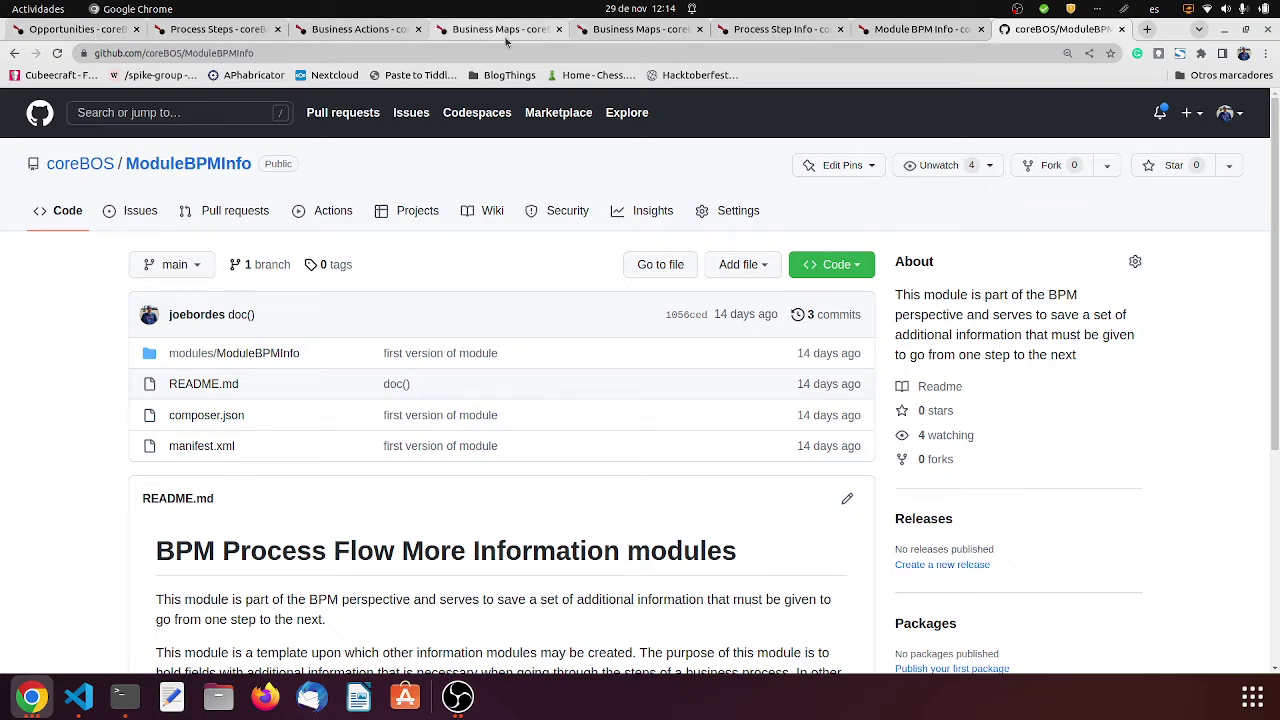
pyautogui.click(615, 32)
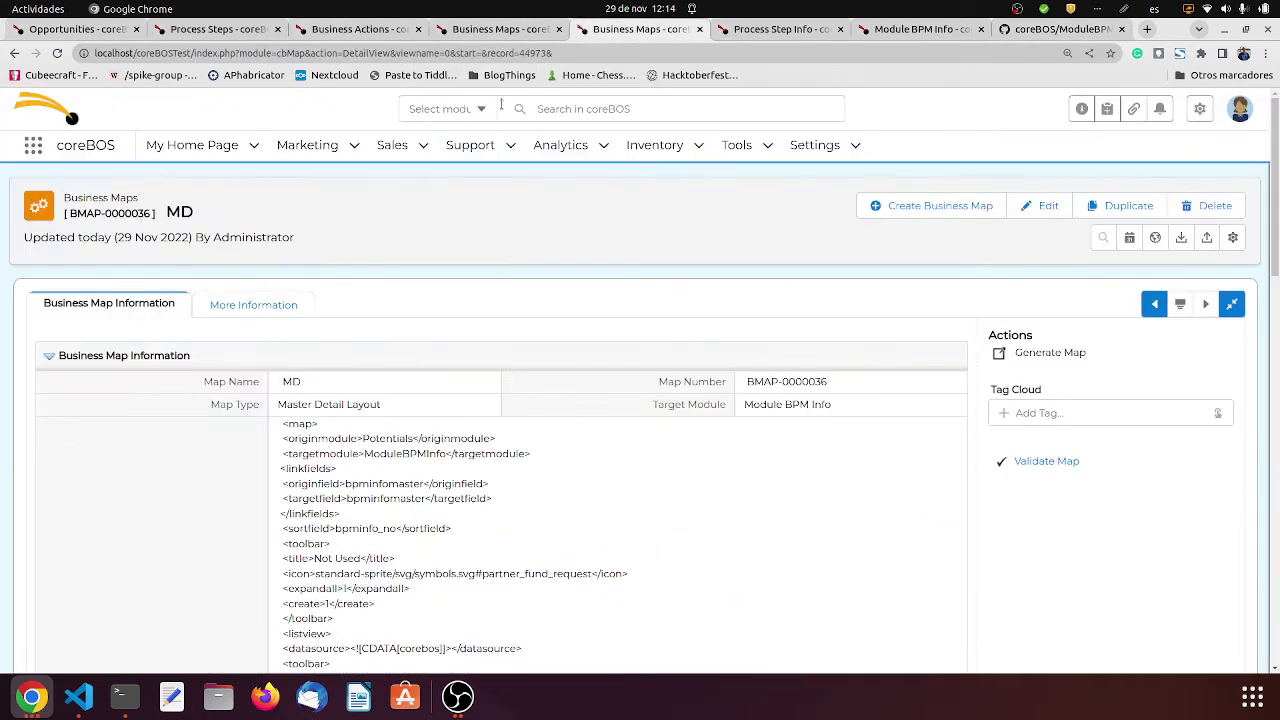
pyautogui.click(482, 34)
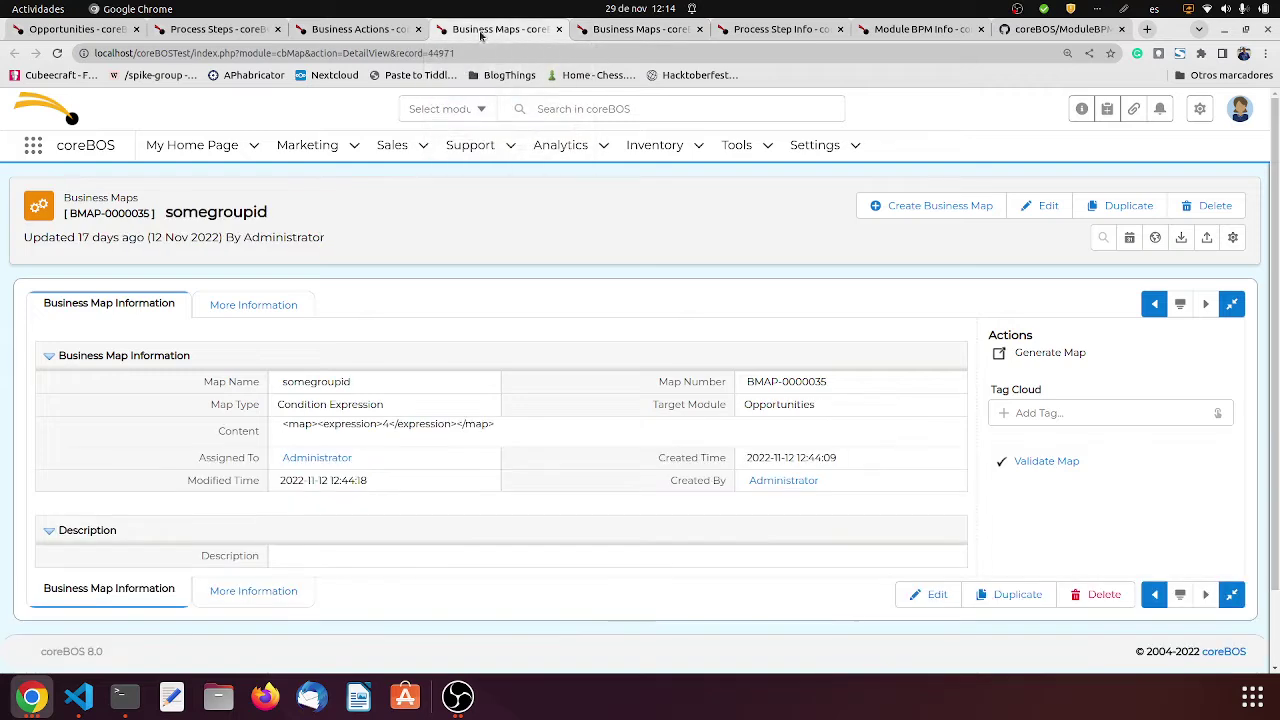
pyautogui.click(915, 29)
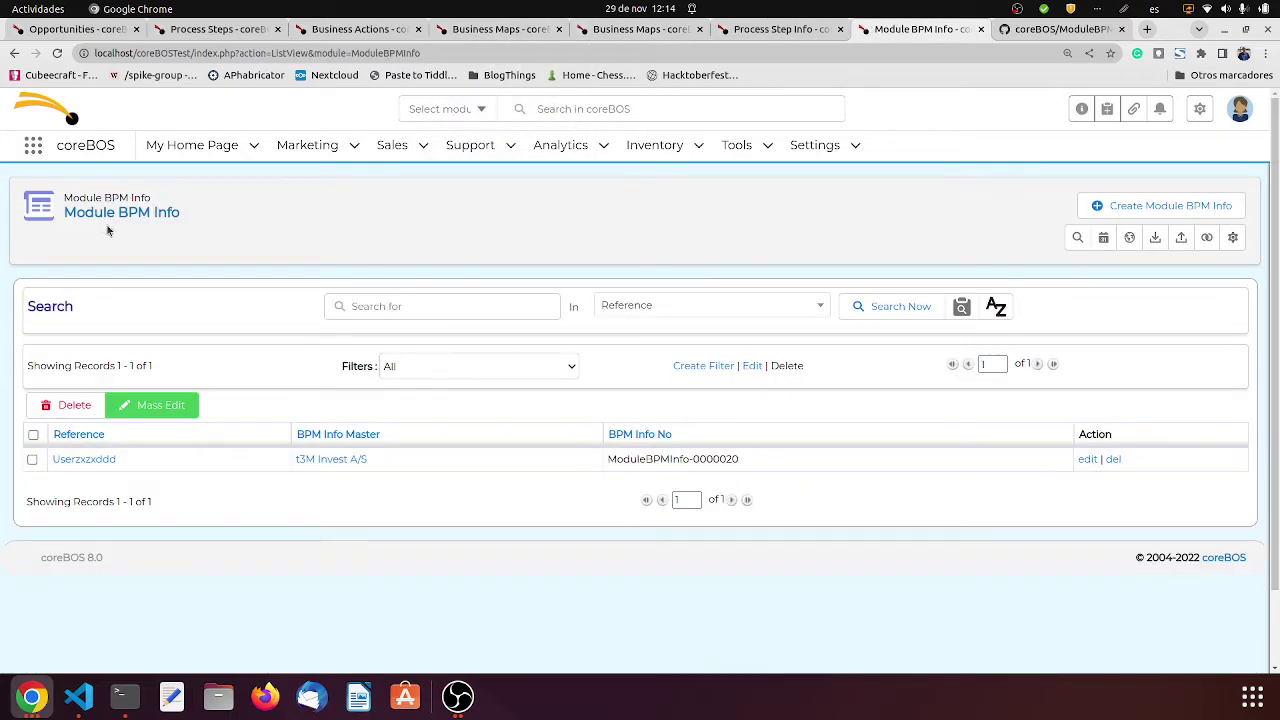
pyautogui.click(100, 461)
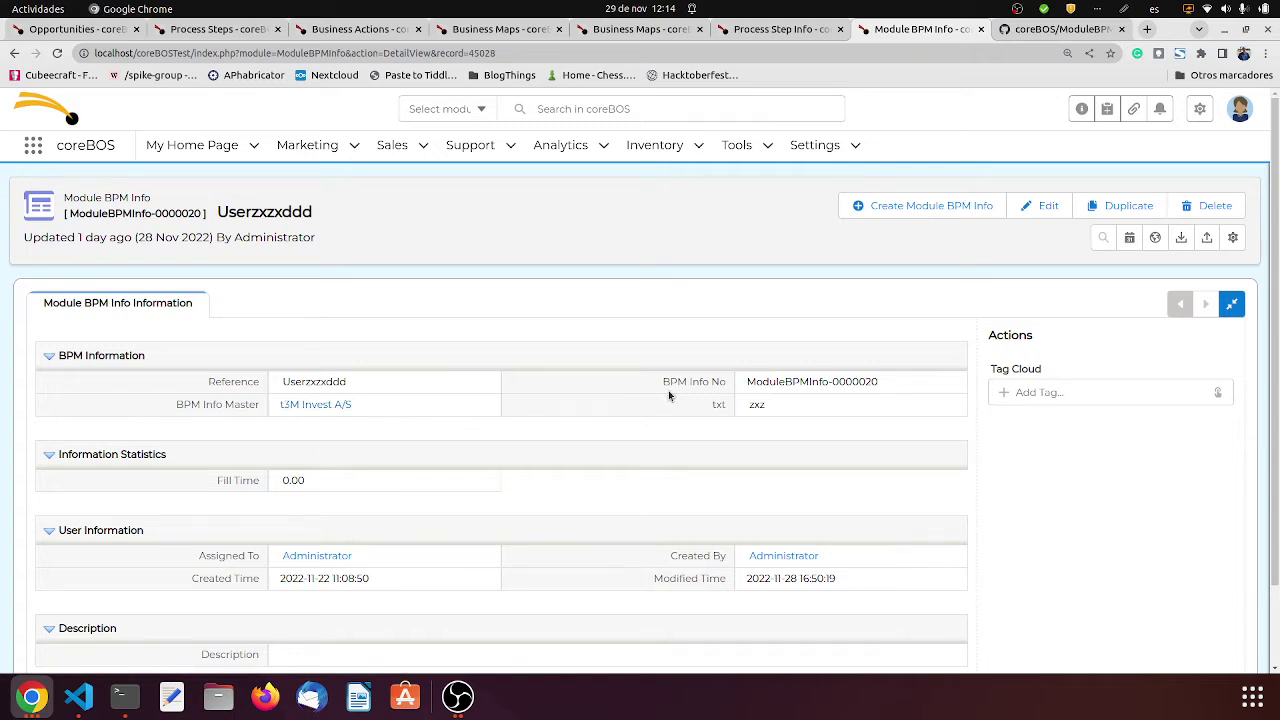
pyautogui.scroll(-2, 682, 403)
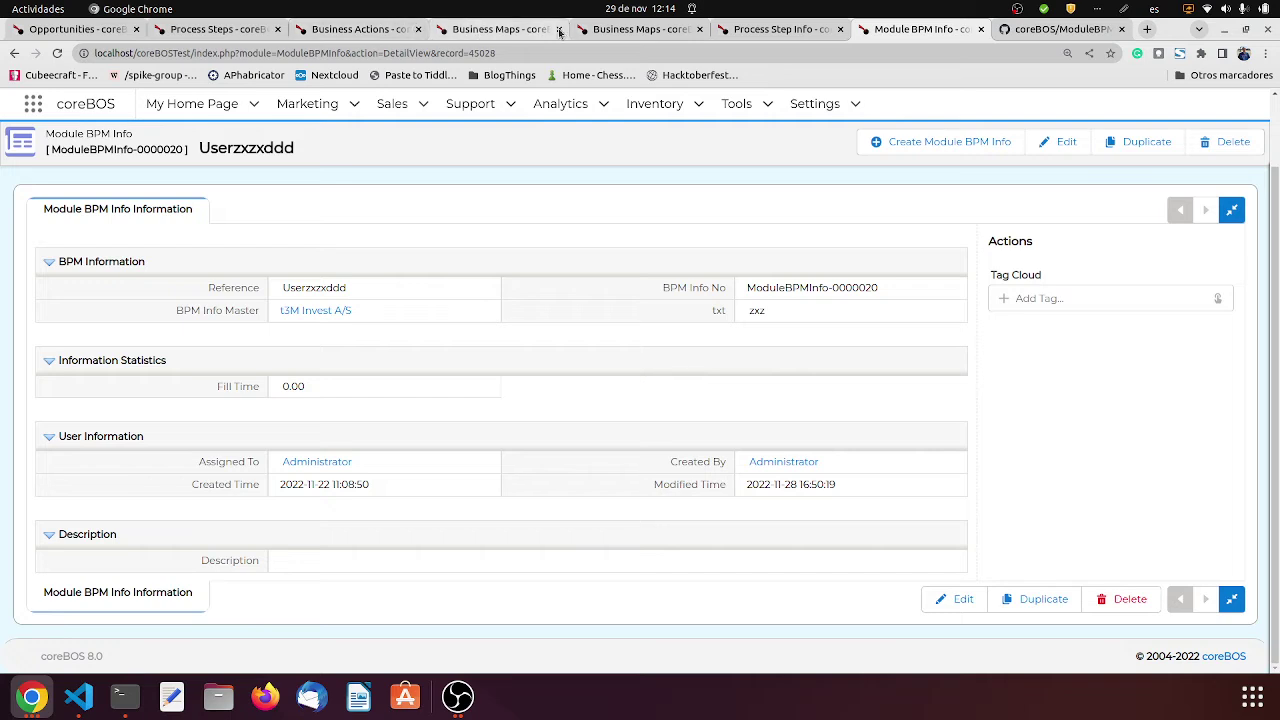
# Step: Examine the Step More Information record and the More Information field of the Prospecting to Needs Analysis process step
pyautogui.click(757, 30)
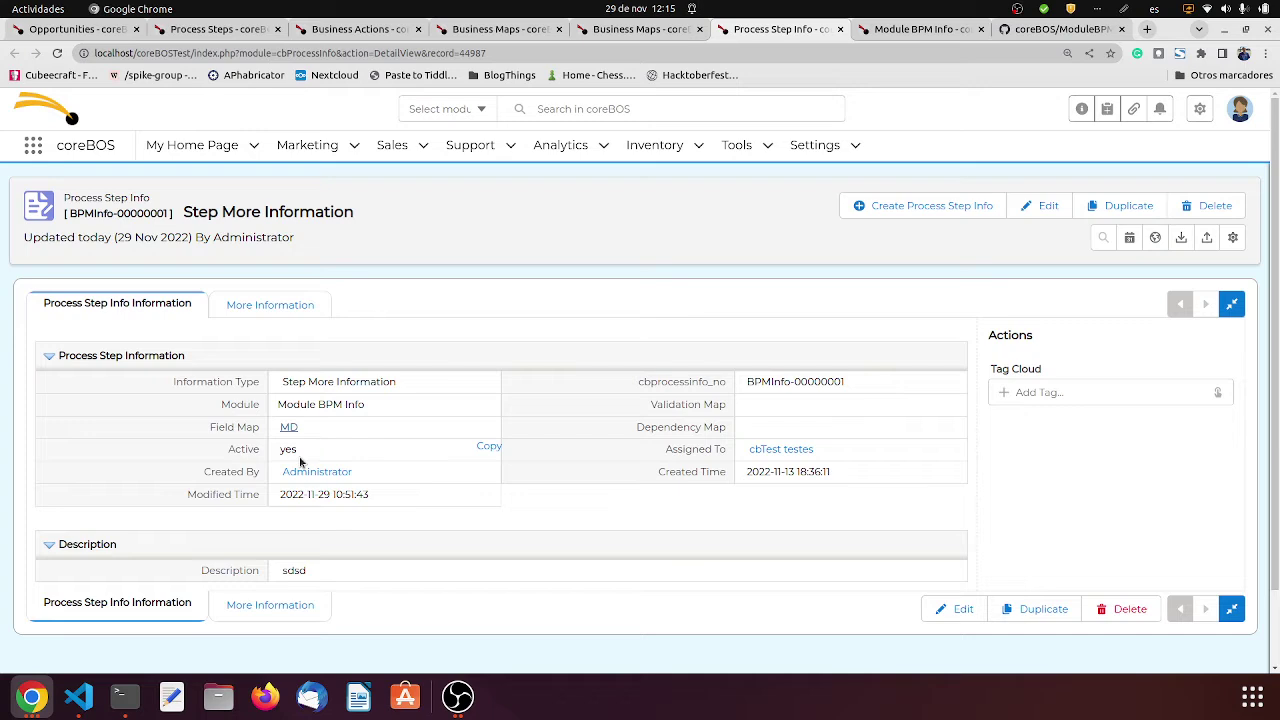
pyautogui.moveTo(297, 295)
pyautogui.click(213, 30)
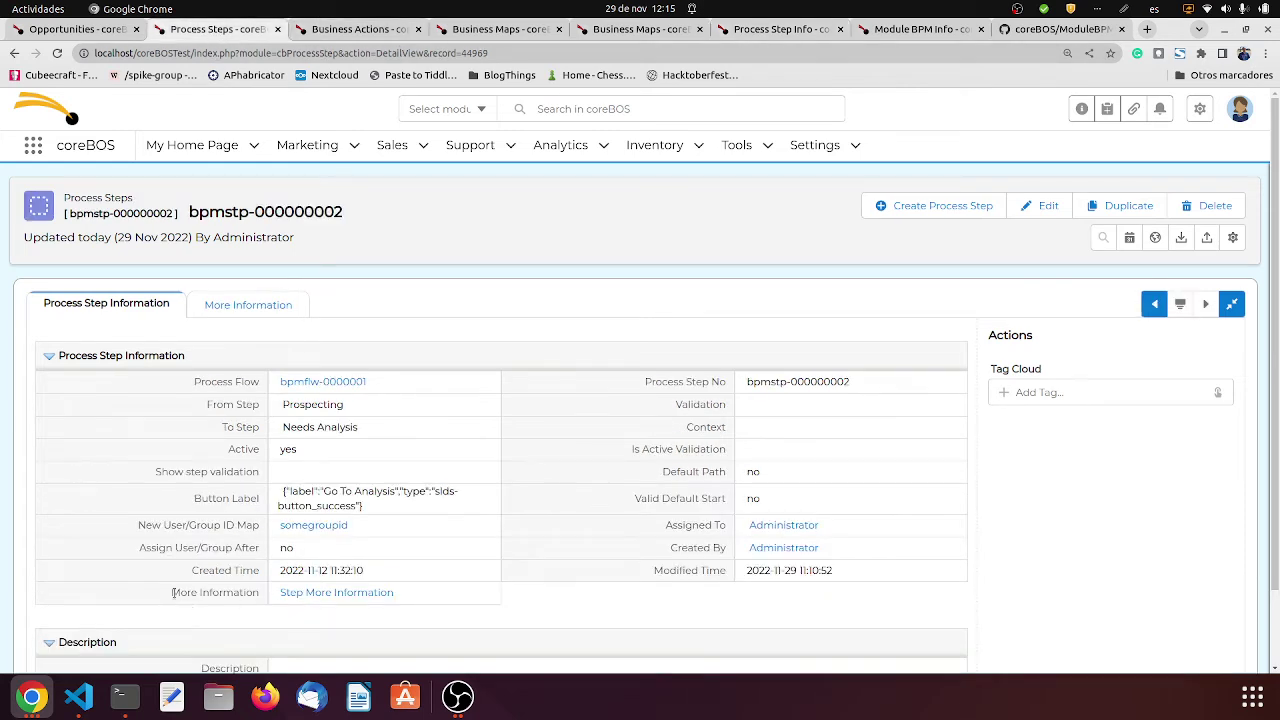
pyautogui.moveTo(172, 593); pyautogui.dragTo(424, 607)
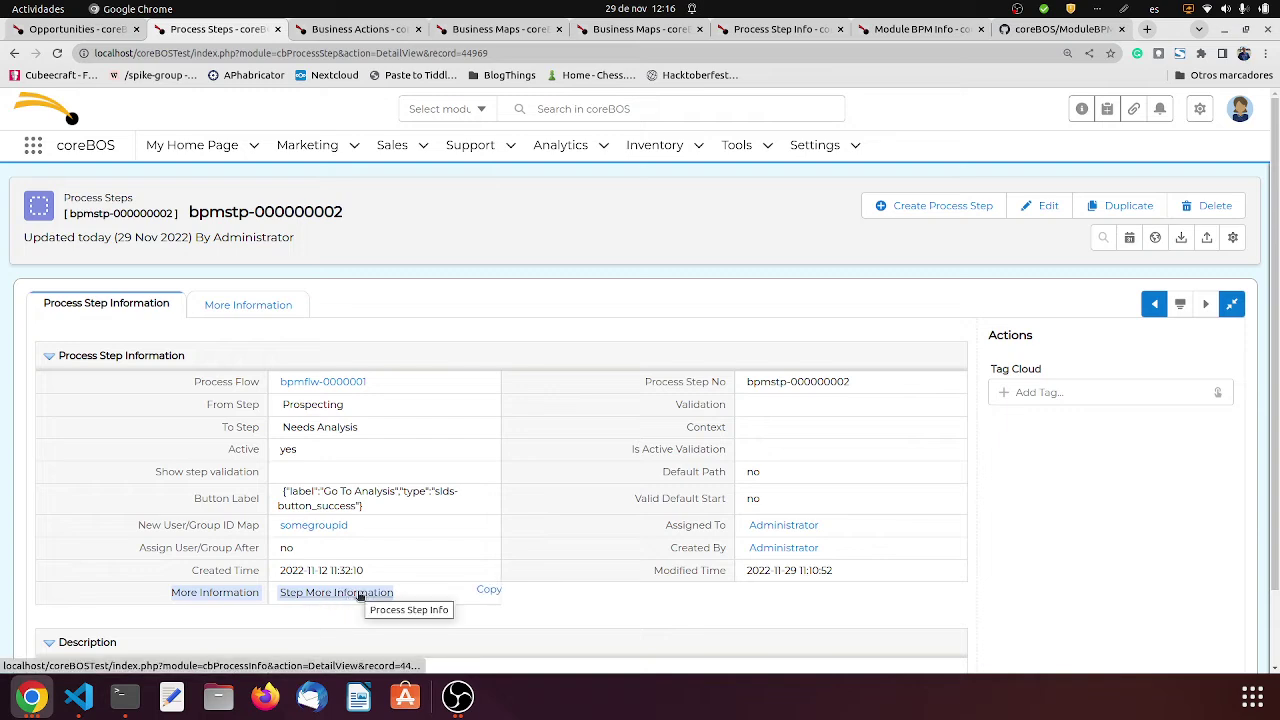
pyautogui.click(789, 33)
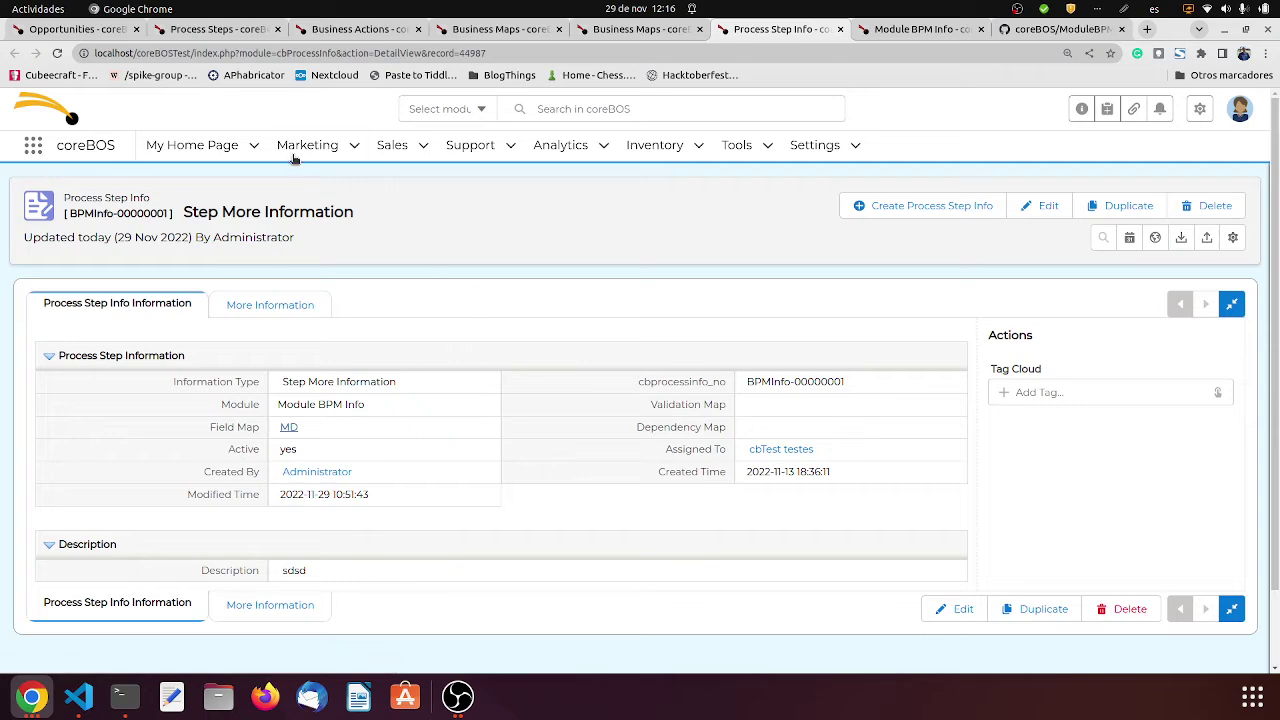
pyautogui.click(75, 29)
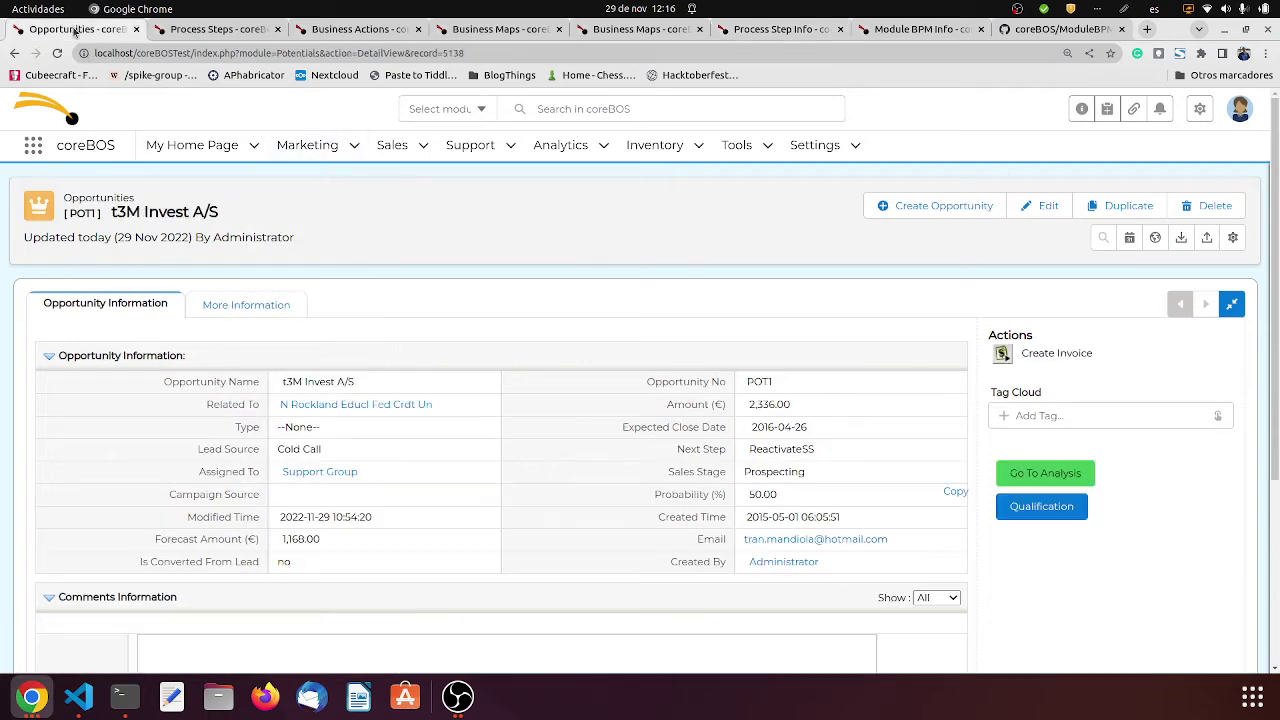
pyautogui.click(225, 29)
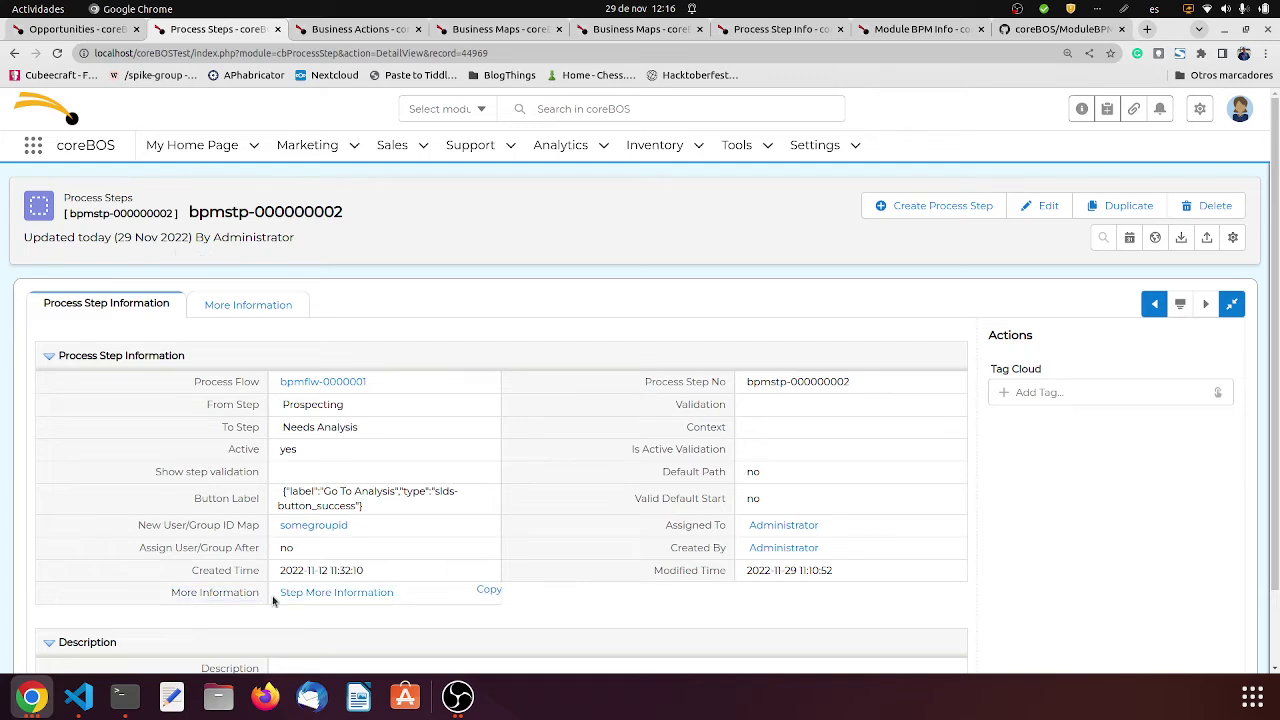
# Step: Start the Go To Analysis transition on the t3M Invest A/S opportunity and inspect the fields of its Module BPM Info form
pyautogui.click(84, 29)
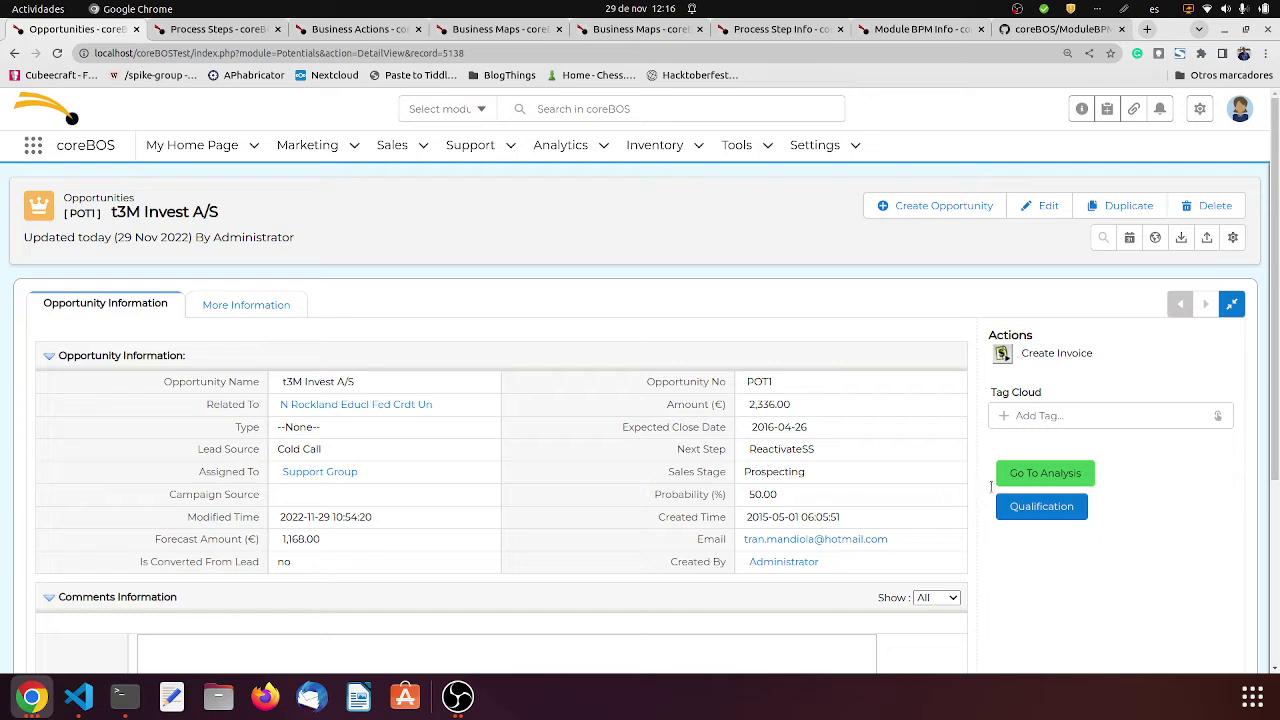
pyautogui.click(1045, 474)
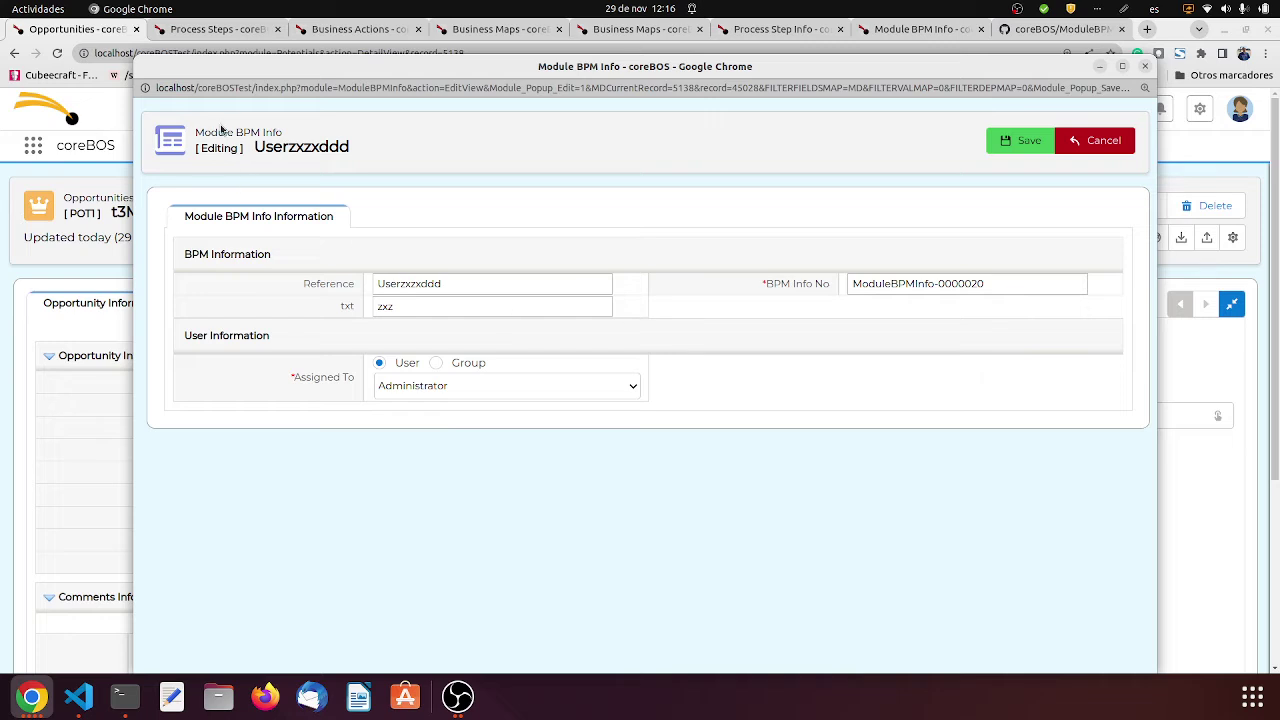
pyautogui.moveTo(198, 129); pyautogui.dragTo(288, 140)
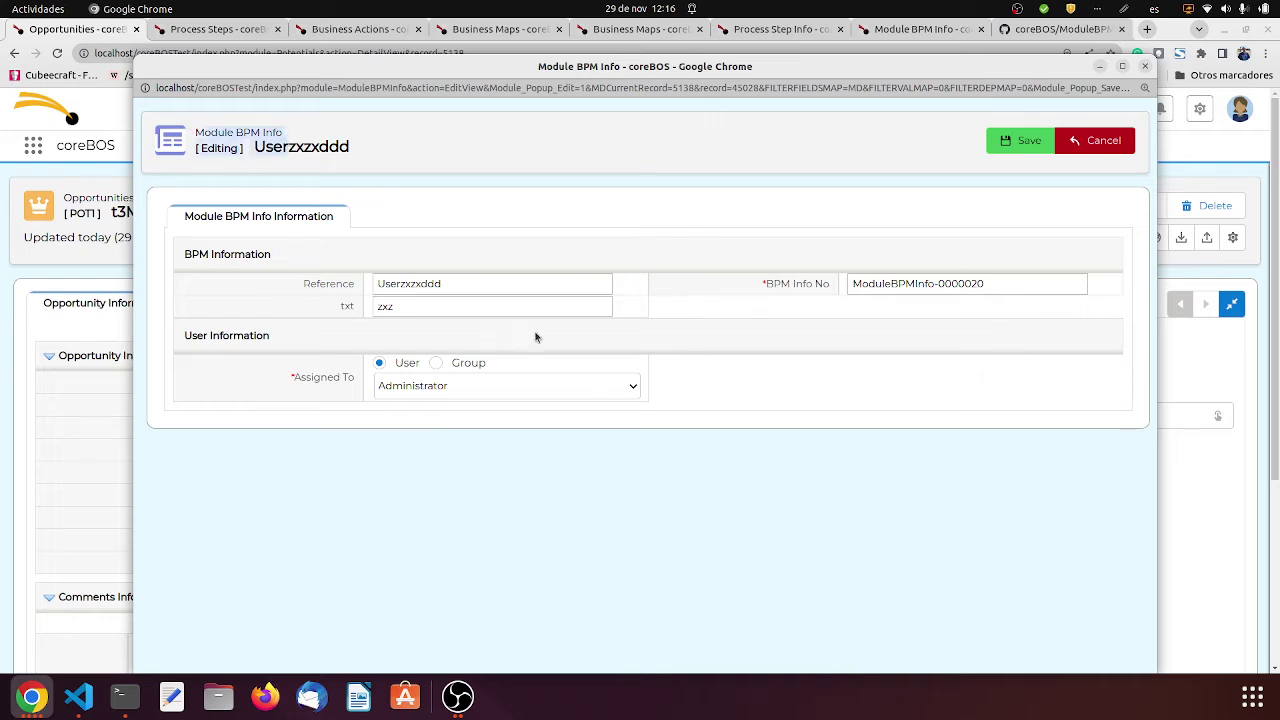
pyautogui.click(444, 287)
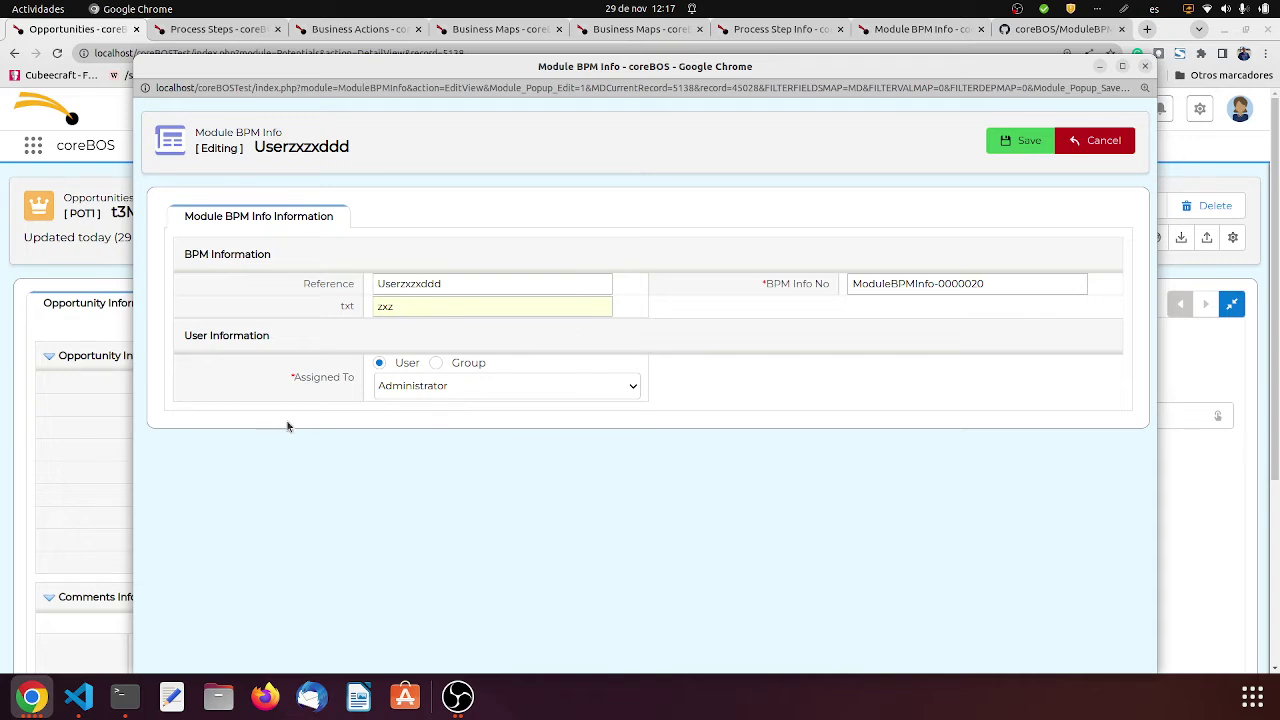
pyautogui.click(23, 432)
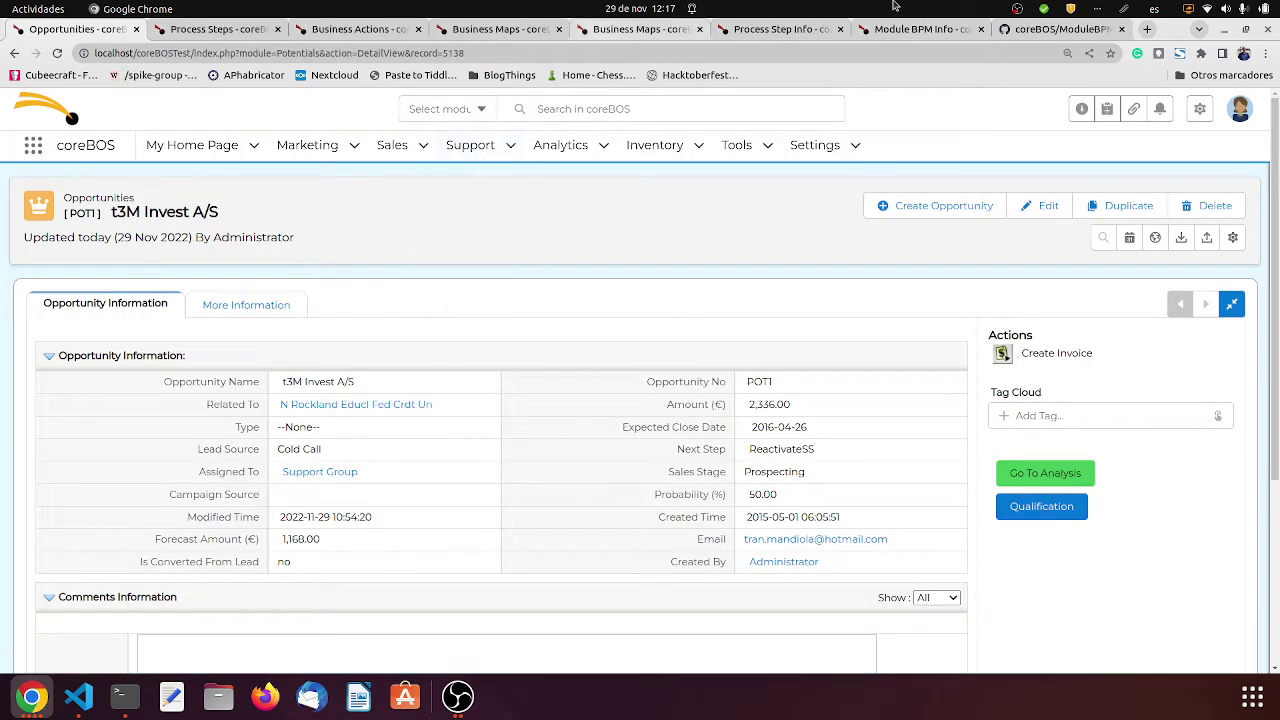
# Step: Compare the form with the saved Module BPM Info record and append "gg" to the form's txt value
pyautogui.click(915, 30)
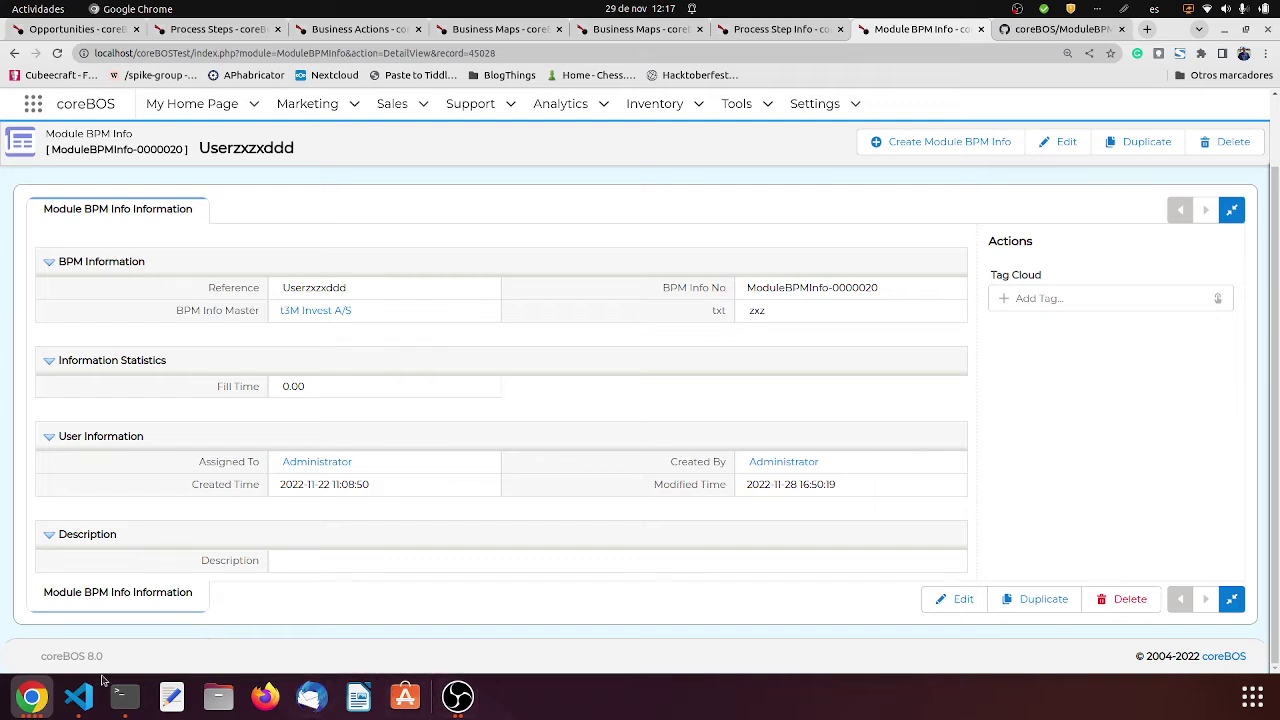
pyautogui.click(41, 709)
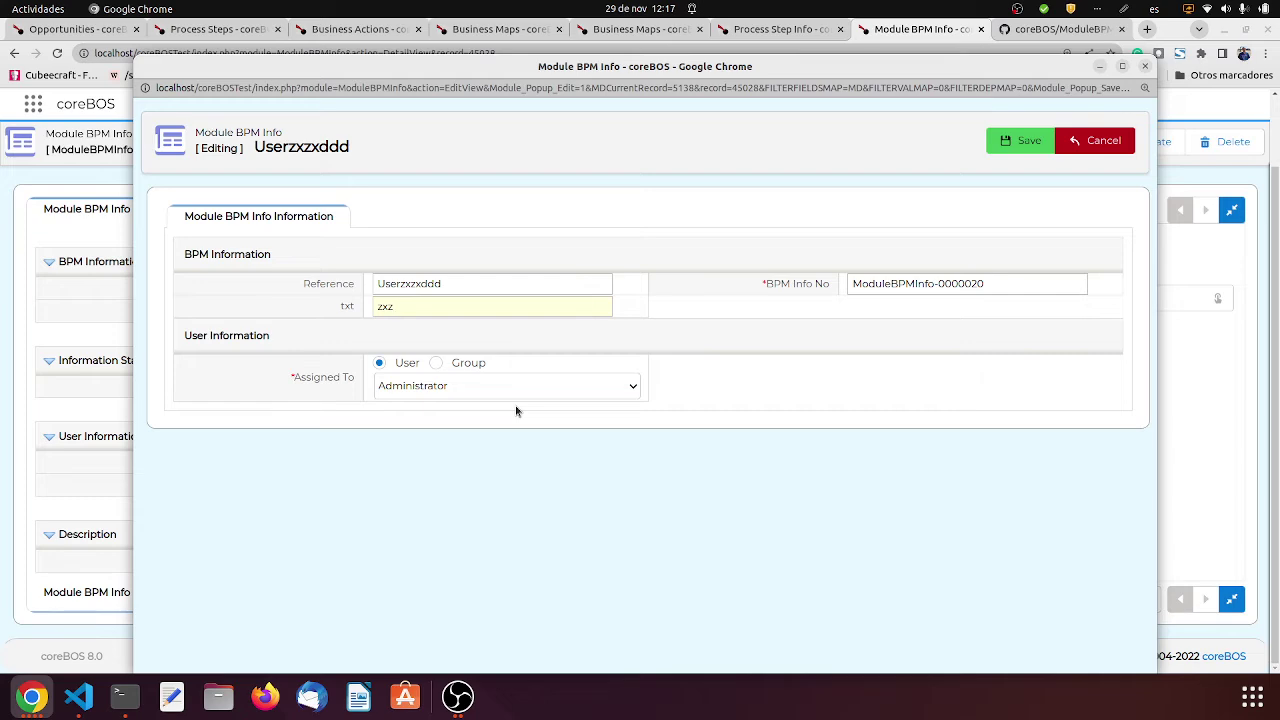
pyautogui.write('gg')
pyautogui.click(47, 30)
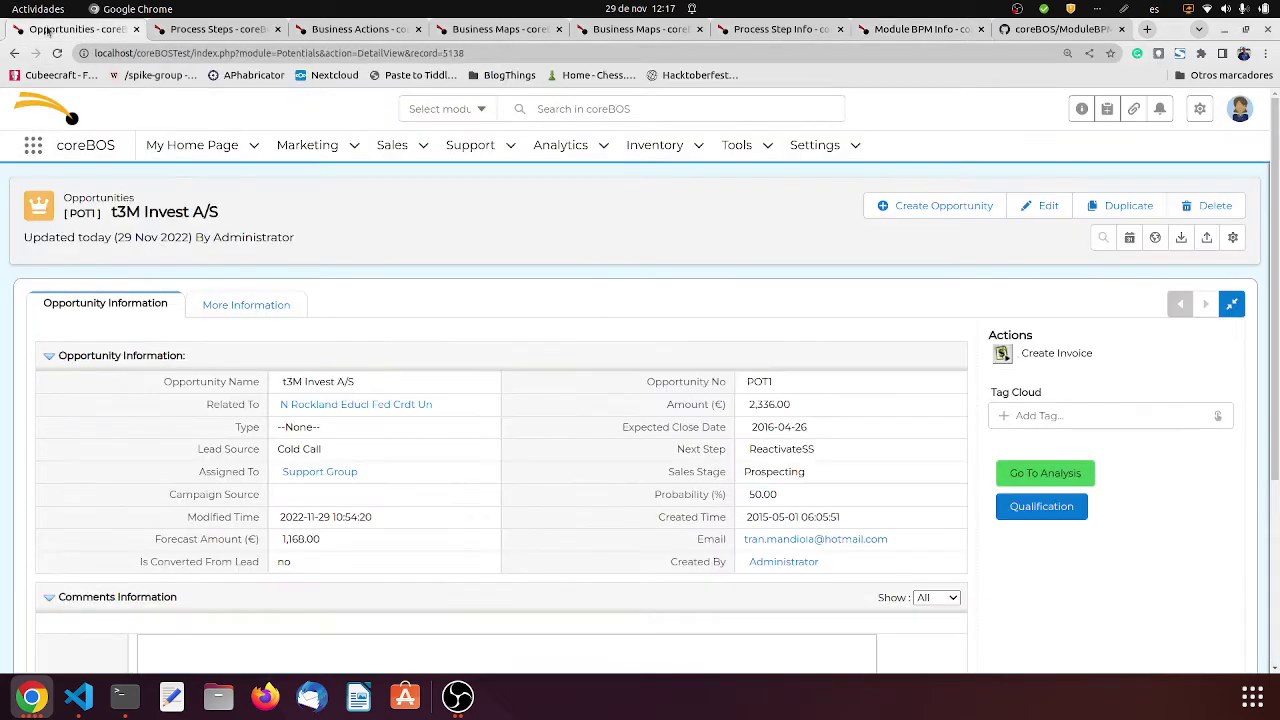
pyautogui.click(31, 697)
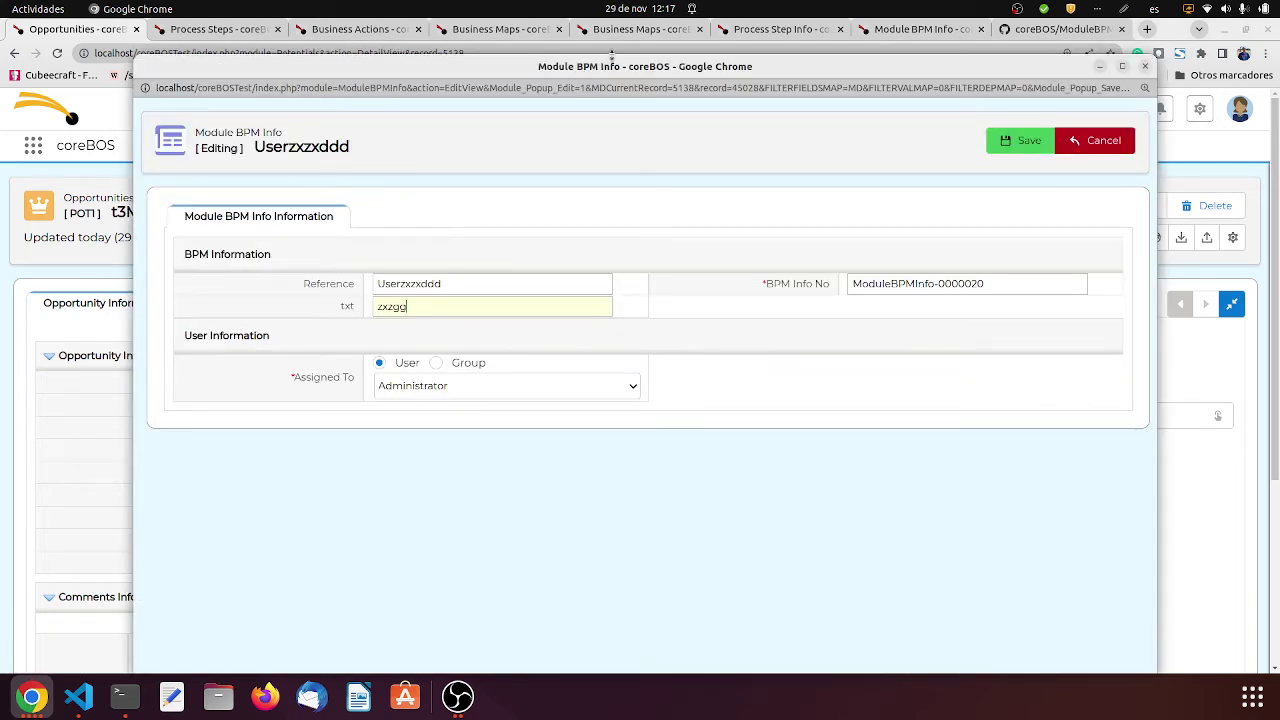
# Step: Move the Module BPM Info form out of the way to check the opportunity's Sales Stage, and bring the form back into view
pyautogui.moveTo(612, 58); pyautogui.dragTo(635, 565)
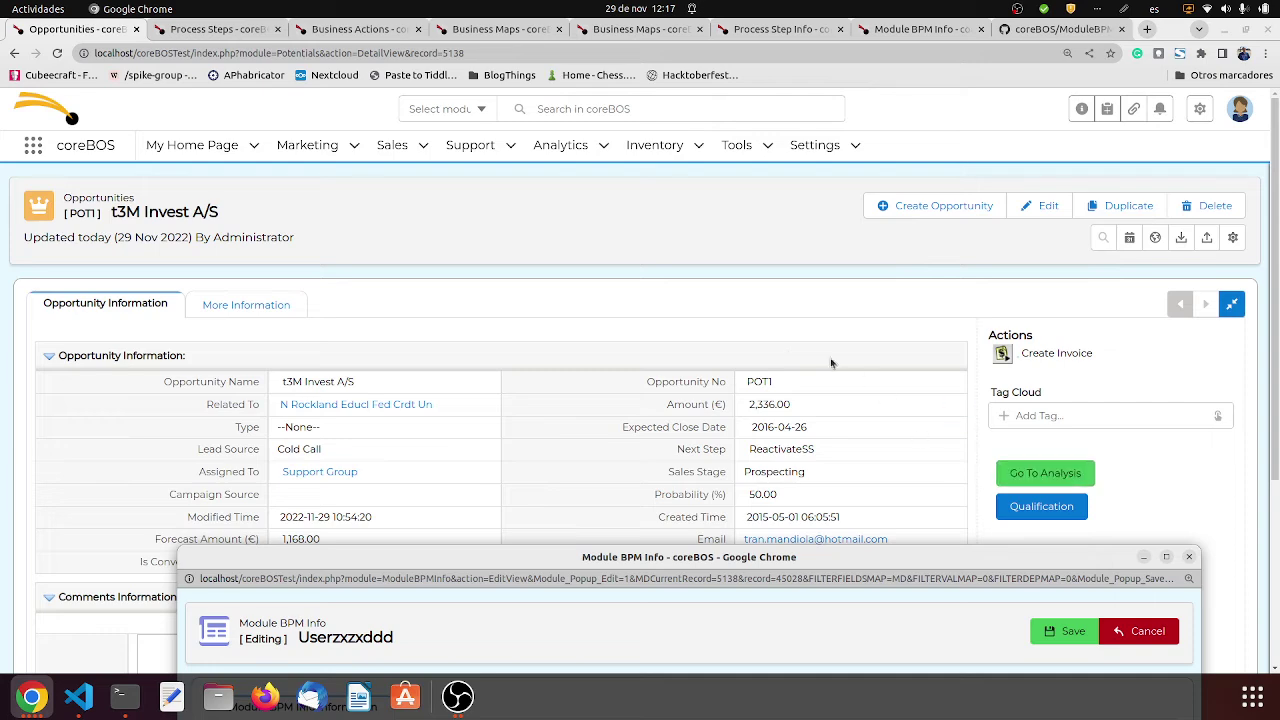
pyautogui.scroll(-3, 787, 357)
pyautogui.scroll(2, 787, 355)
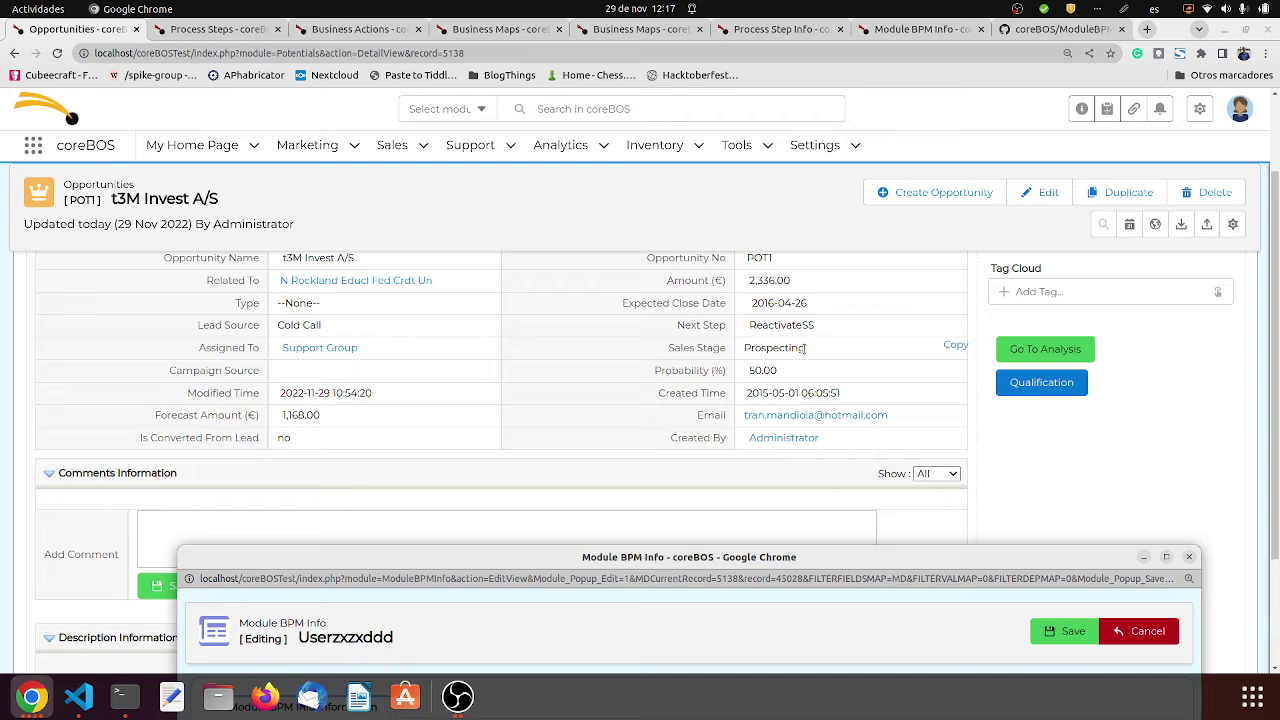
pyautogui.moveTo(680, 560); pyautogui.dragTo(513, 184)
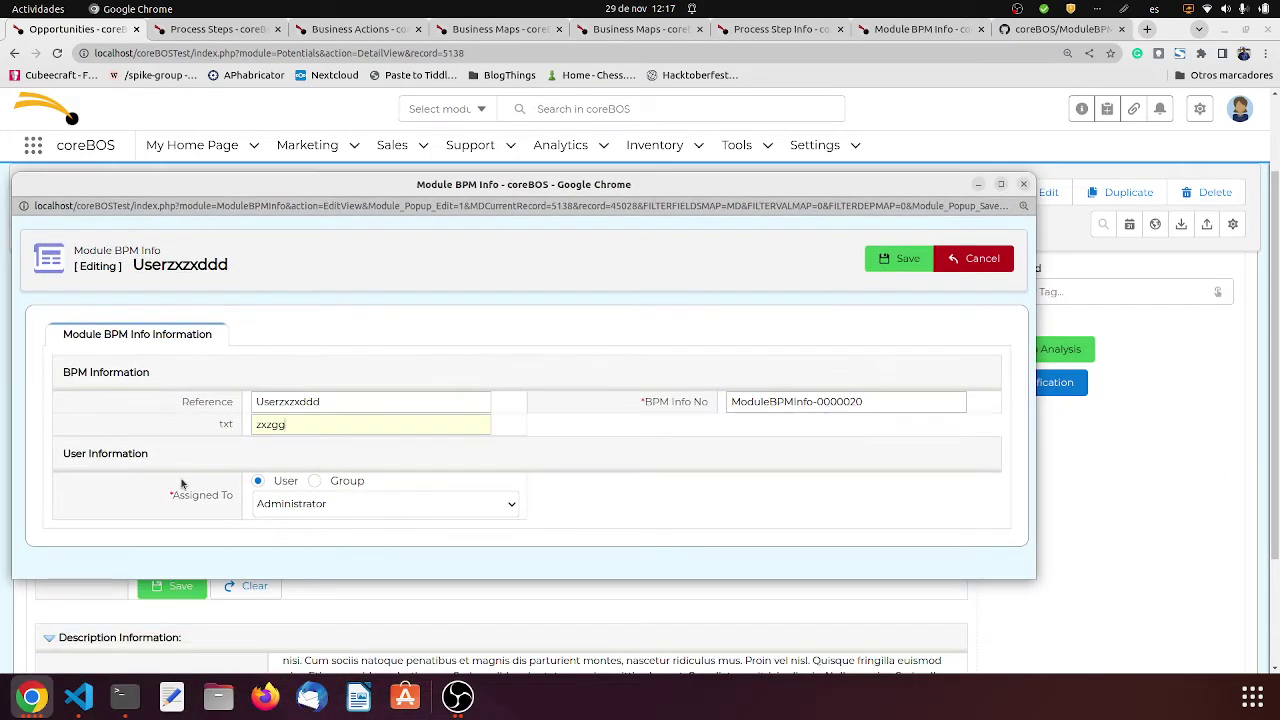
# Step: Set the form's txt value to "more infomanet", save it, and check the opportunity and the reloaded Module BPM Info record
pyautogui.doubleClick(306, 426)
pyautogui.write('more infomanet')
pyautogui.click(893, 261)
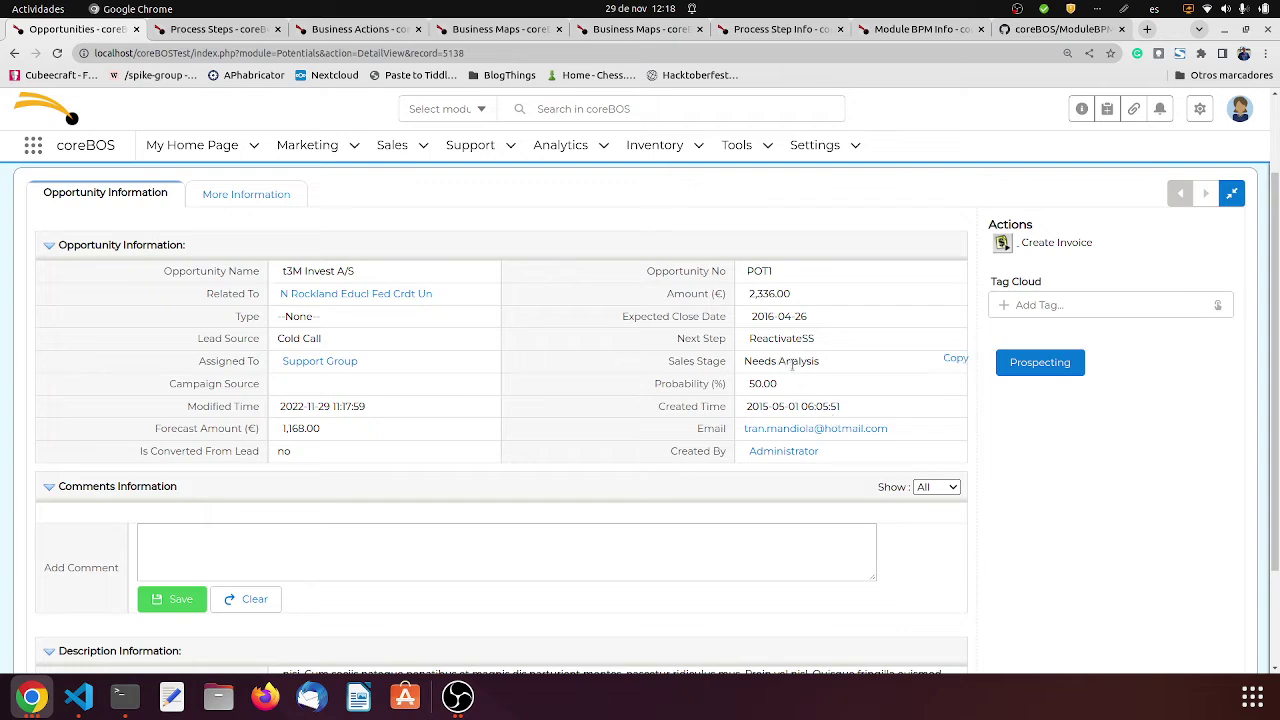
pyautogui.click(910, 29)
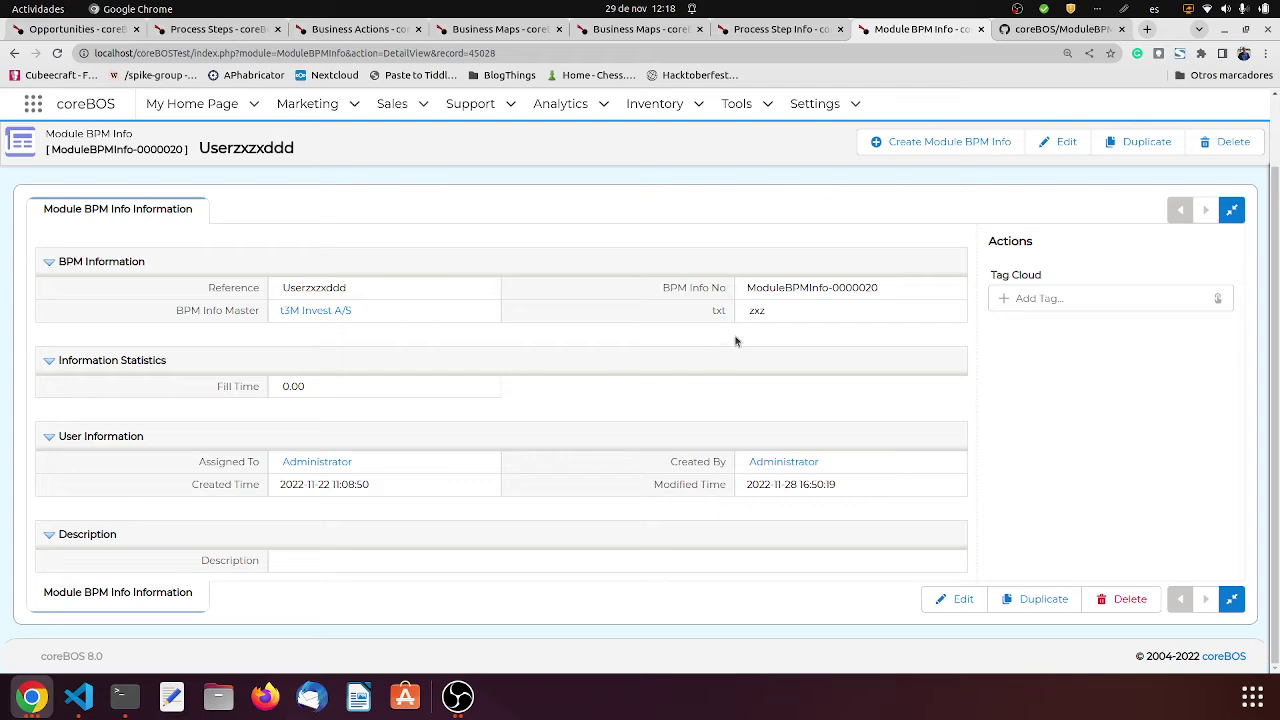
pyautogui.click(57, 58)
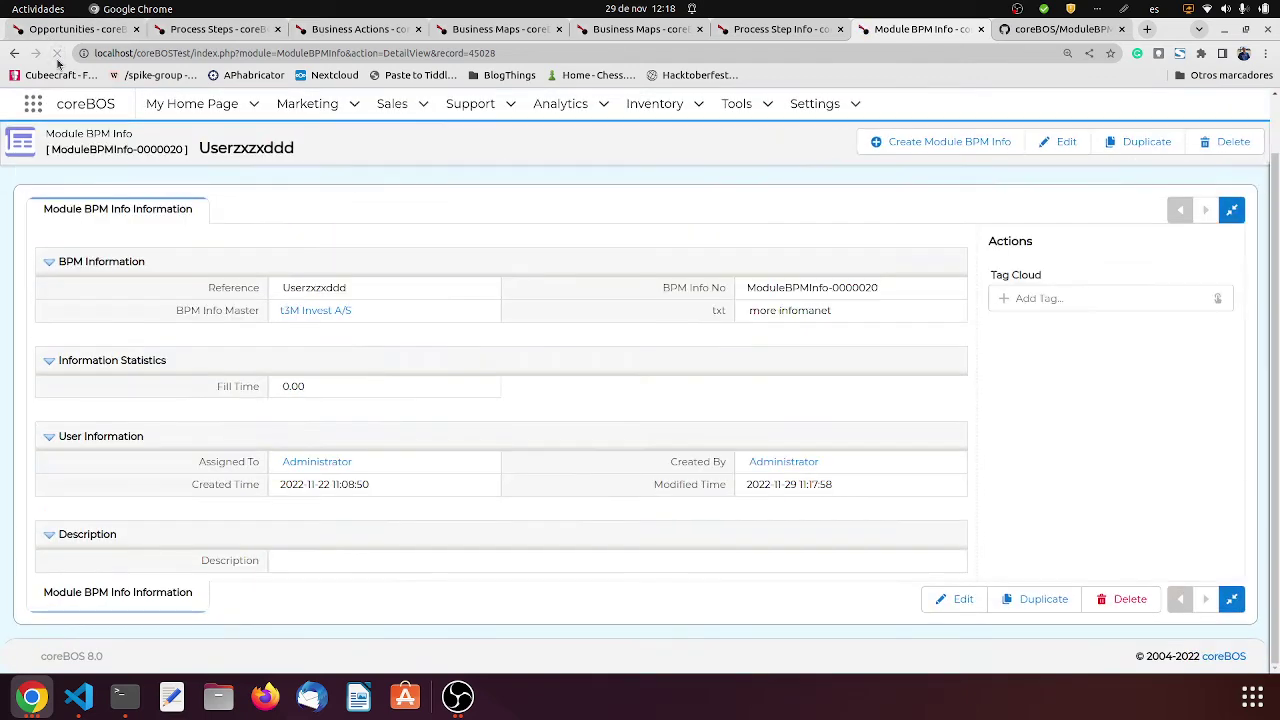
pyautogui.moveTo(359, 151)
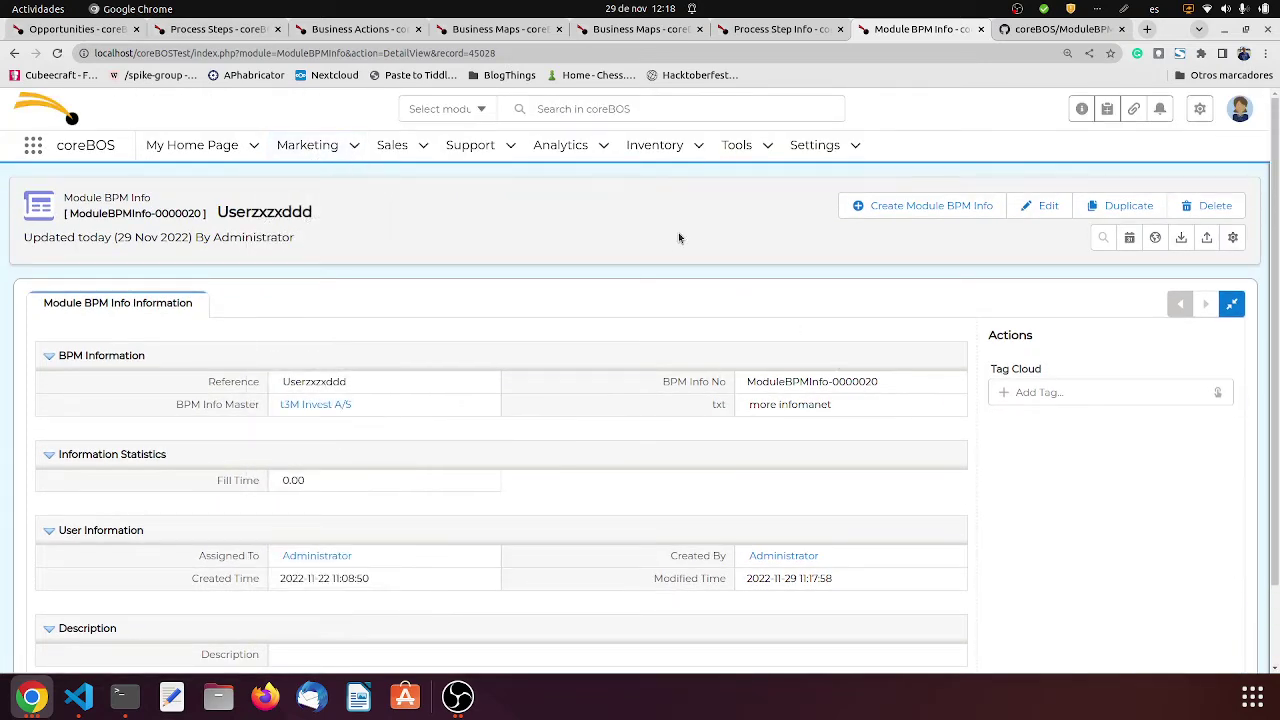
# Step: Move the t3M Invest A/S opportunity back to the Prospecting stage
pyautogui.click(110, 33)
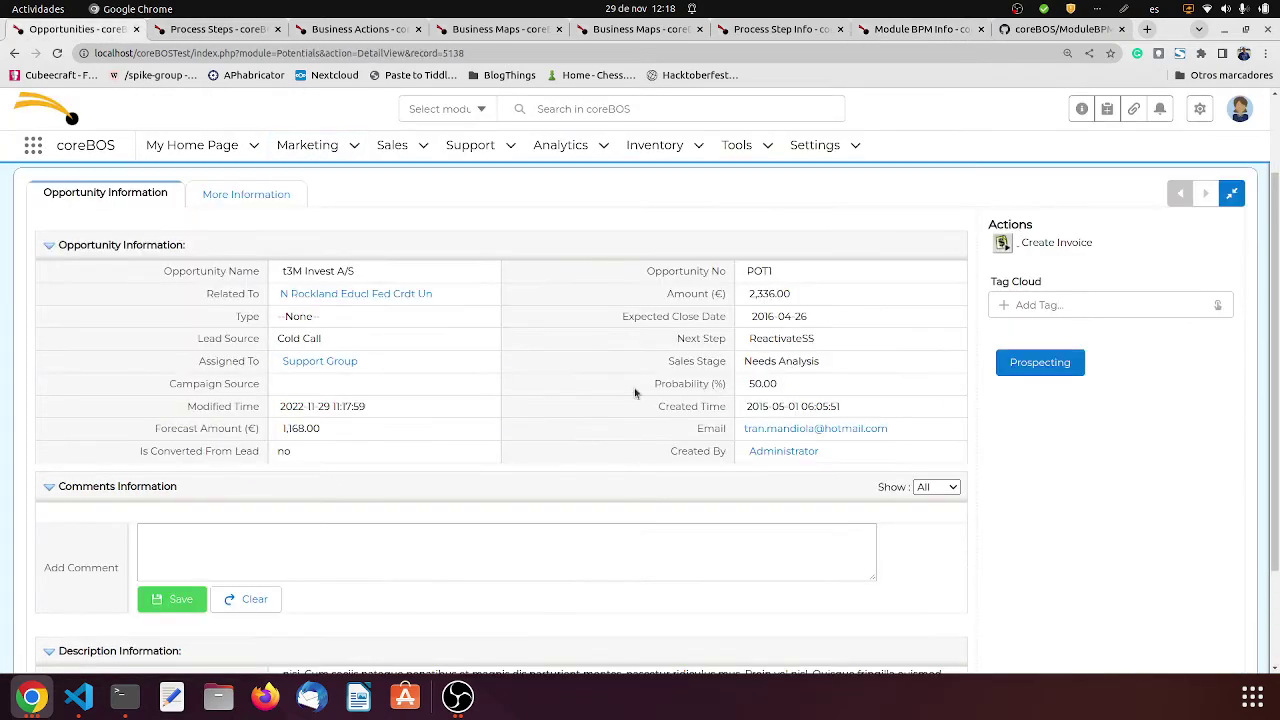
pyautogui.click(1048, 372)
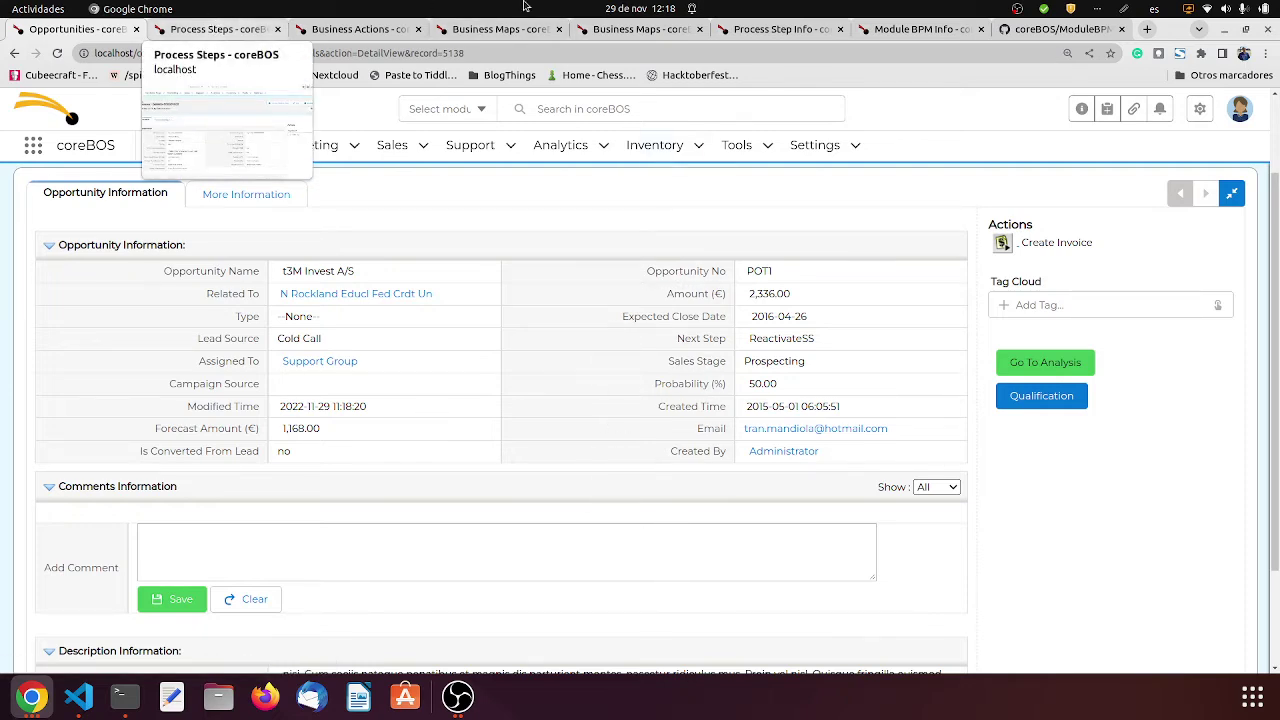
# Step: Review the Process Step Info and Module BPM Info records, and check which modules the process step's More Information field can reference, cancelling the edit
pyautogui.click(800, 30)
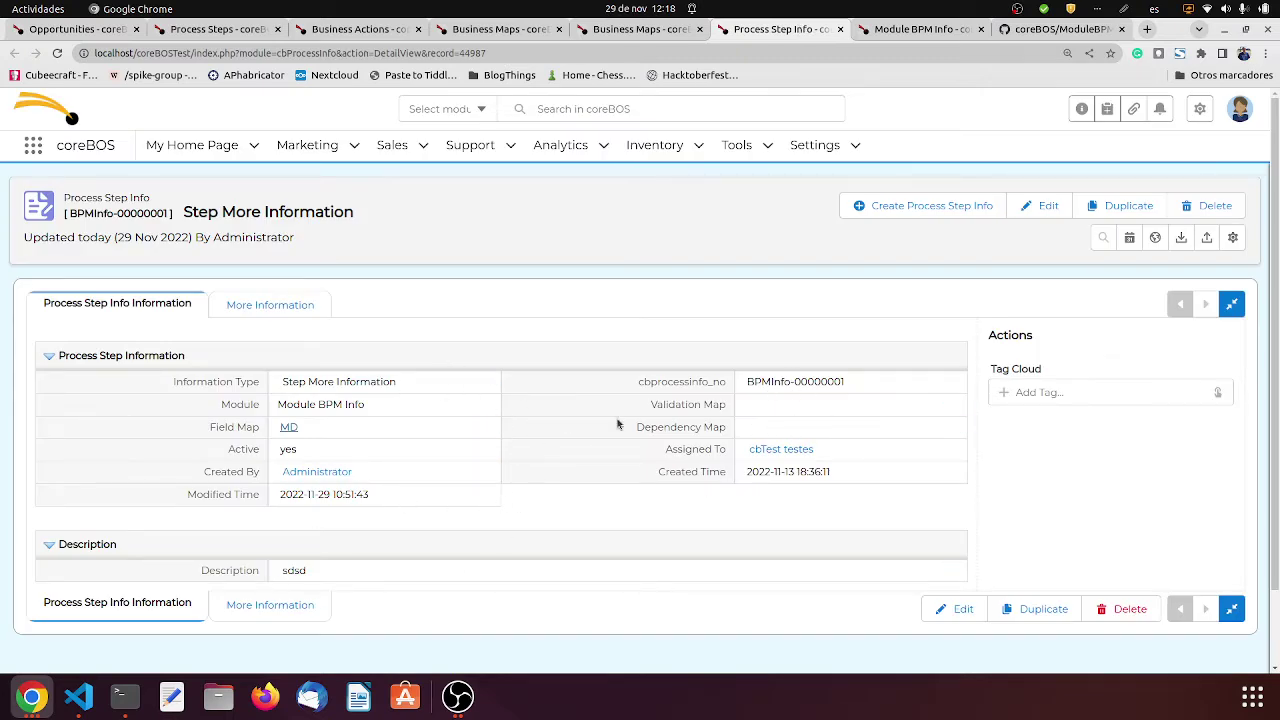
pyautogui.click(937, 30)
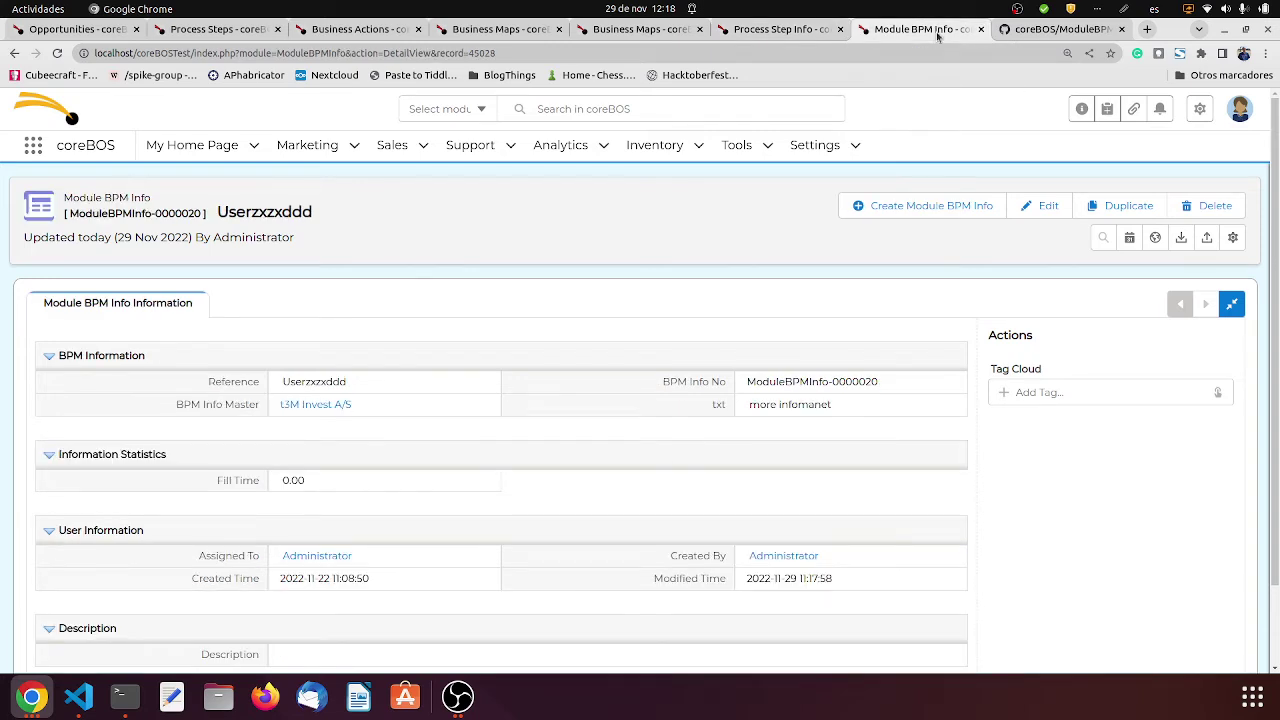
pyautogui.click(226, 28)
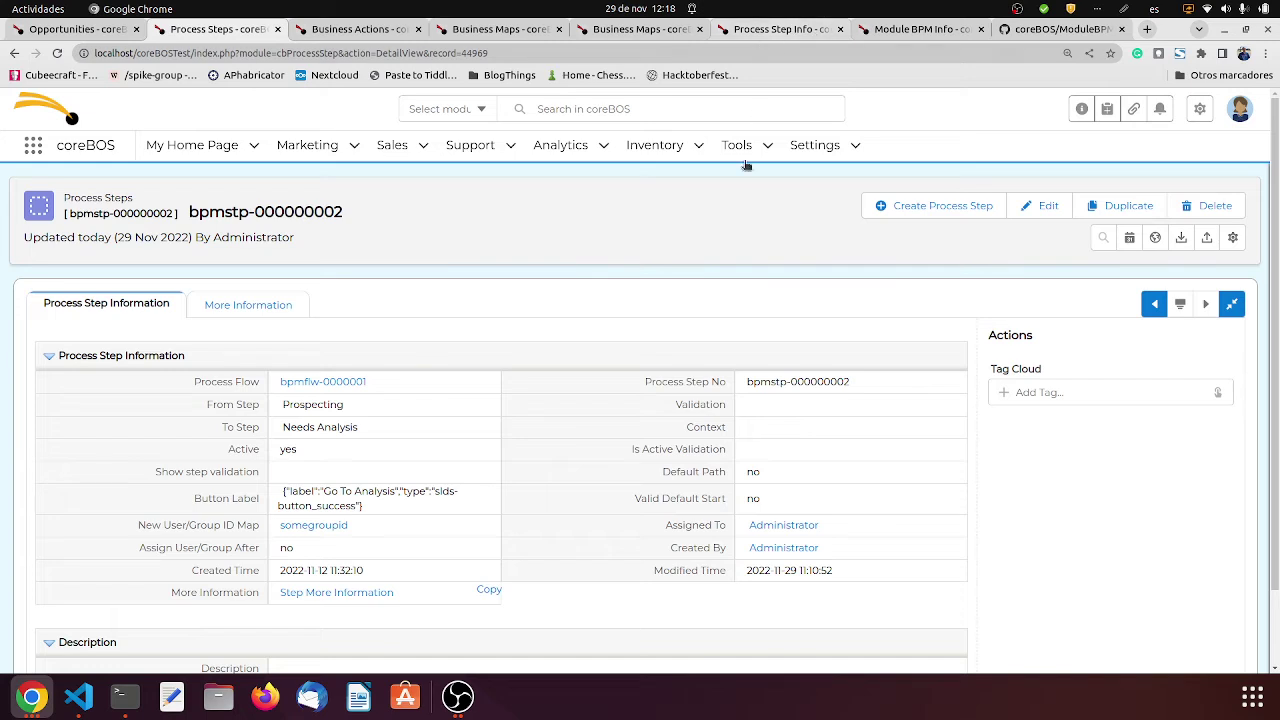
pyautogui.doubleClick(420, 595)
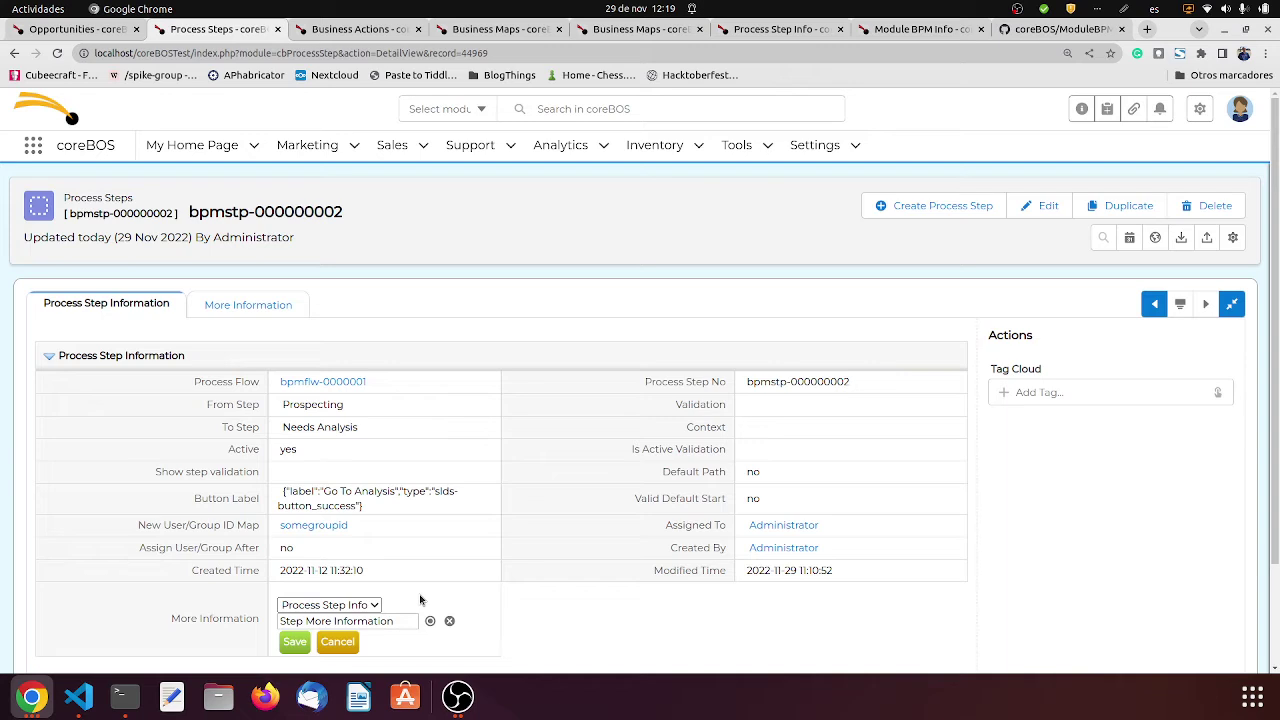
pyautogui.click(376, 607)
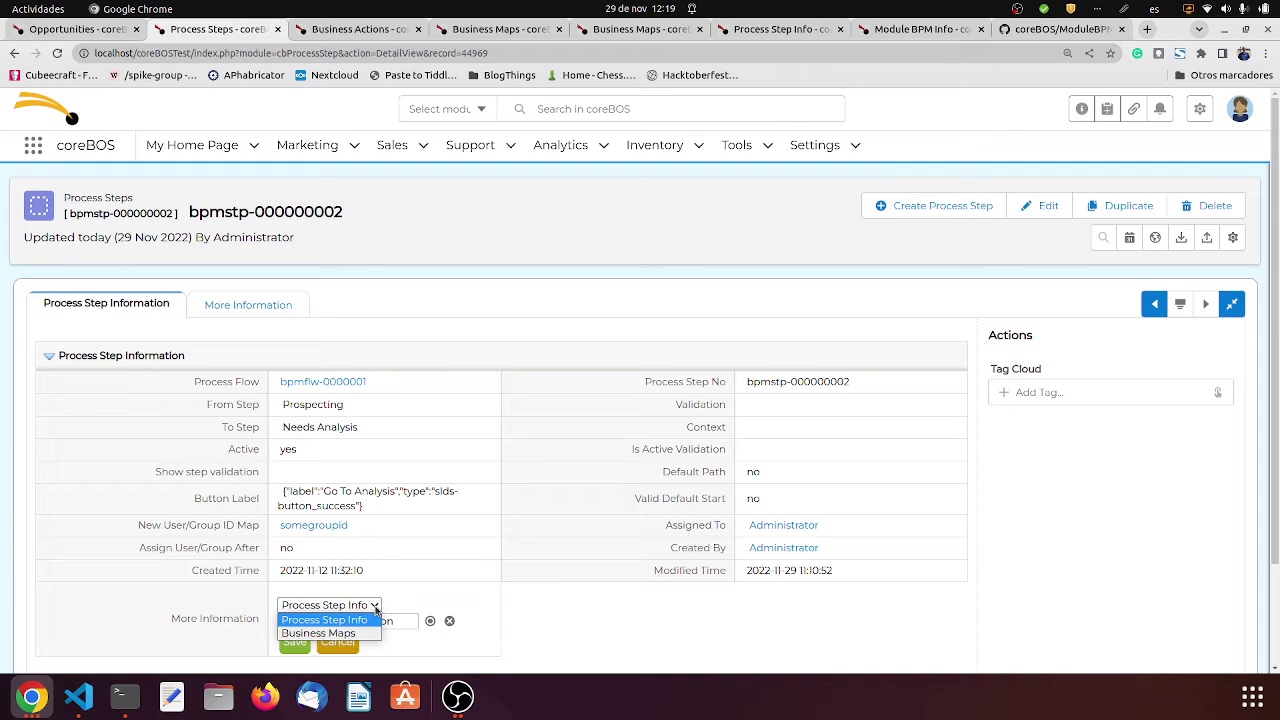
pyautogui.click(503, 579)
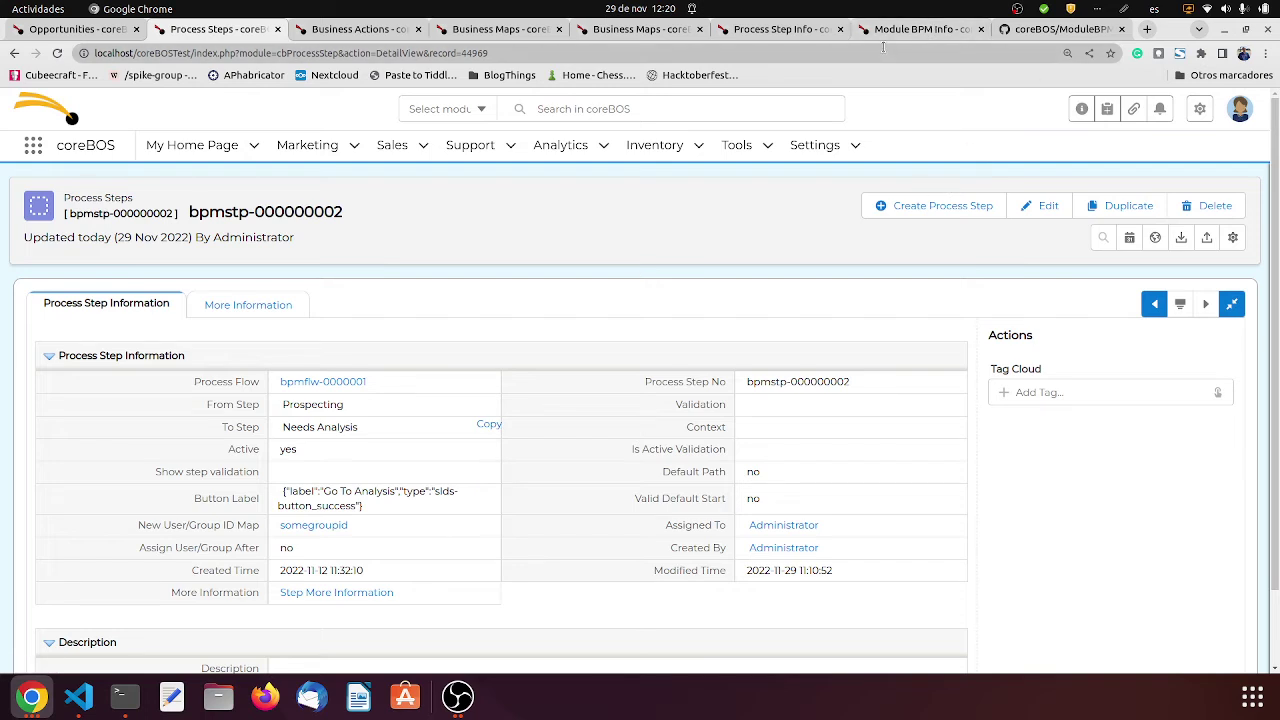
# Step: Compare the Step More Information record with the MD business map used as its Field Map
pyautogui.click(785, 30)
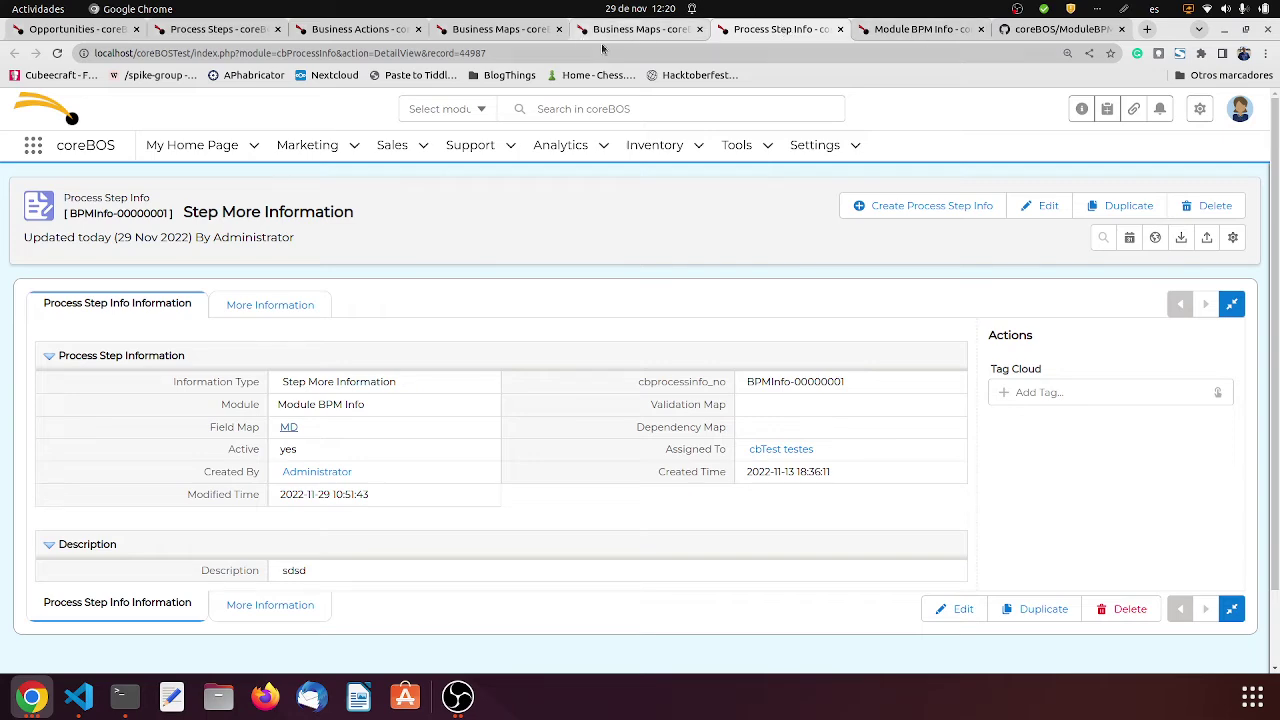
pyautogui.click(636, 38)
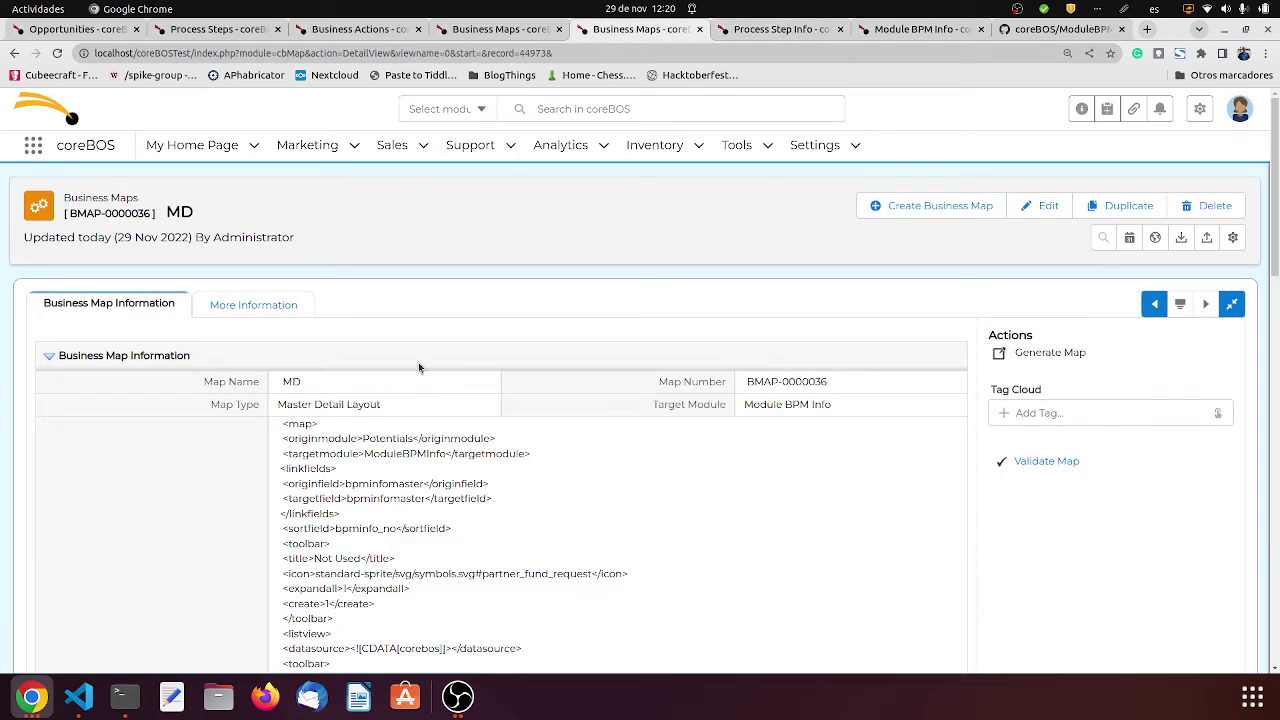
pyautogui.scroll(-4, 474, 318)
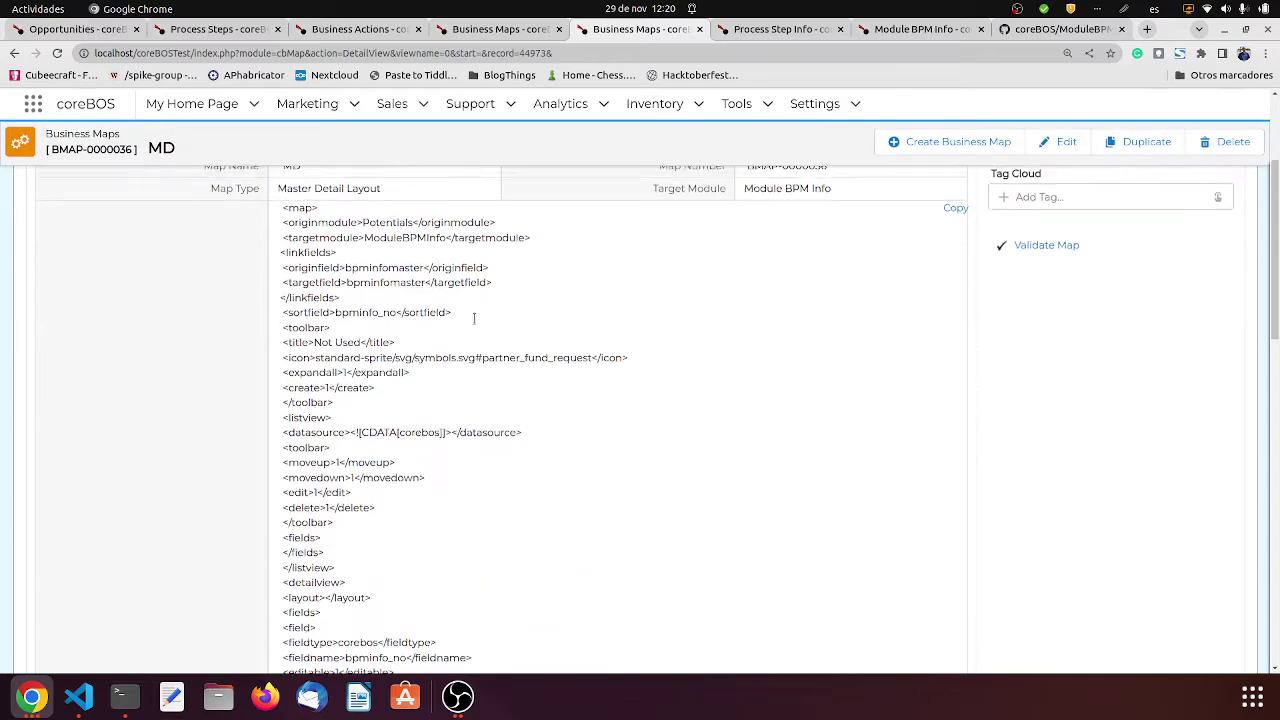
pyautogui.click(771, 28)
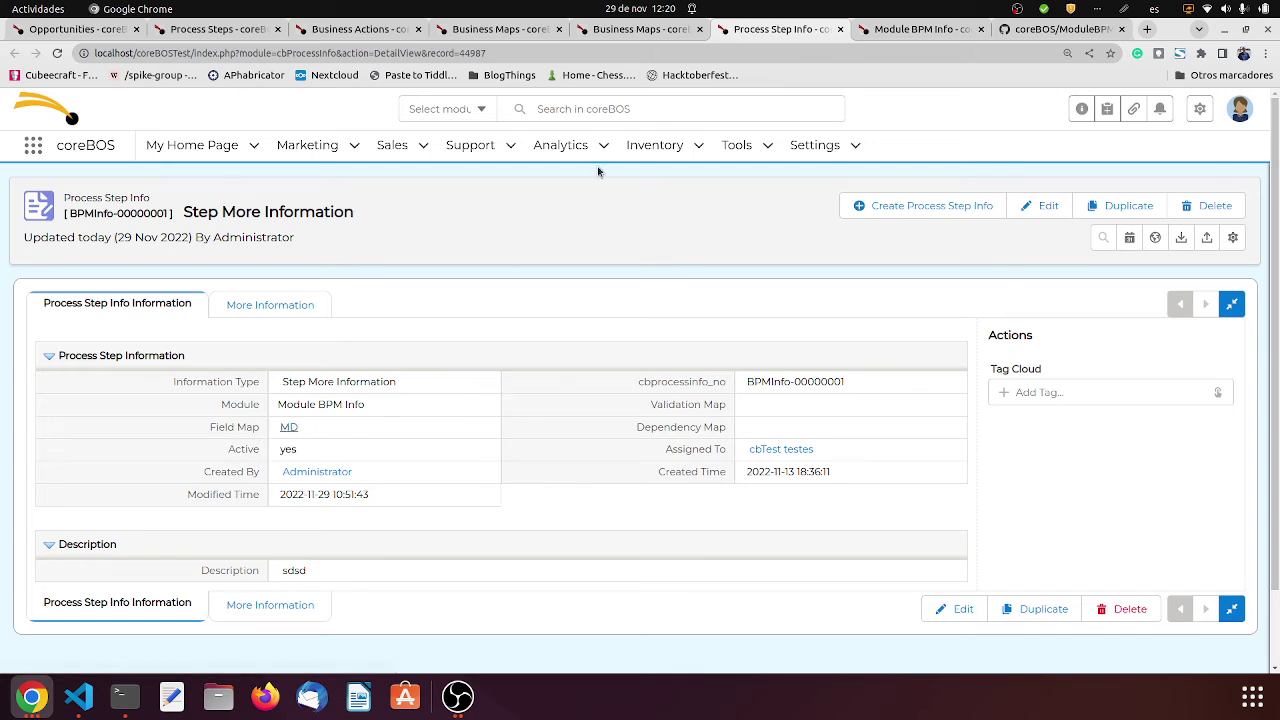
pyautogui.click(643, 30)
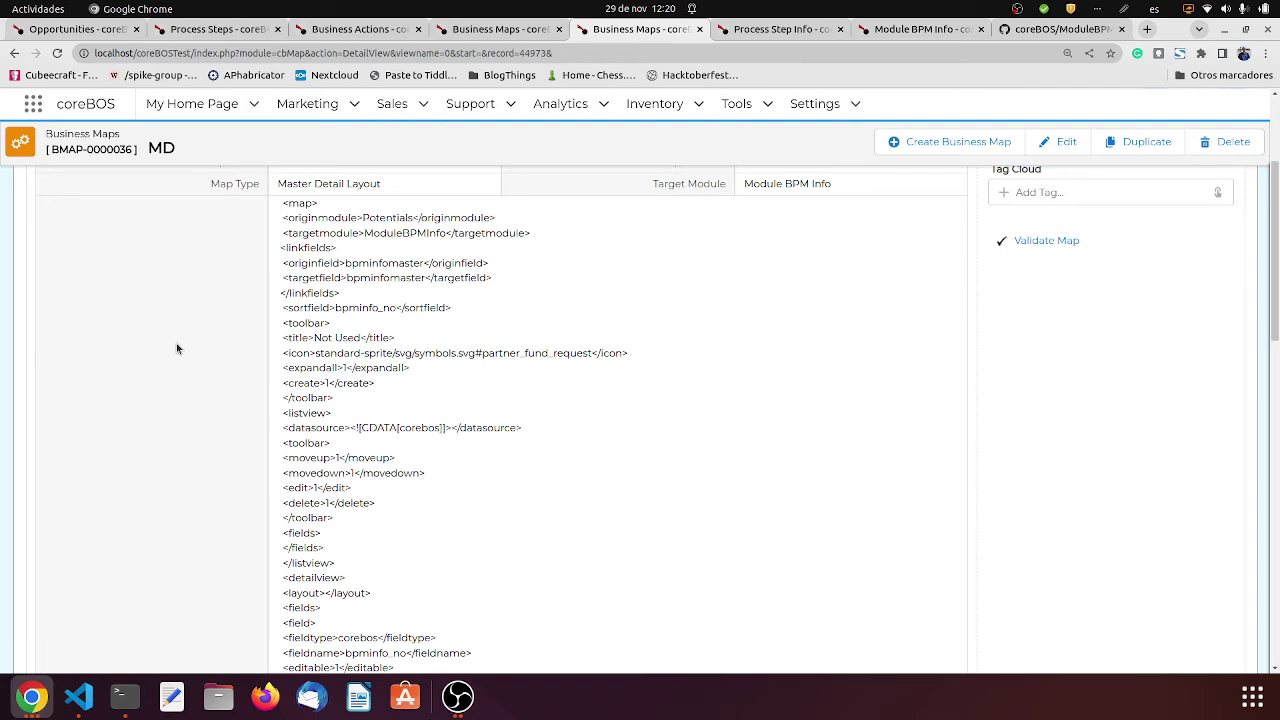
# Step: Read through the MD map's content, examining the field definitions in its detailview and editview sections
pyautogui.scroll(-3, 176, 348)
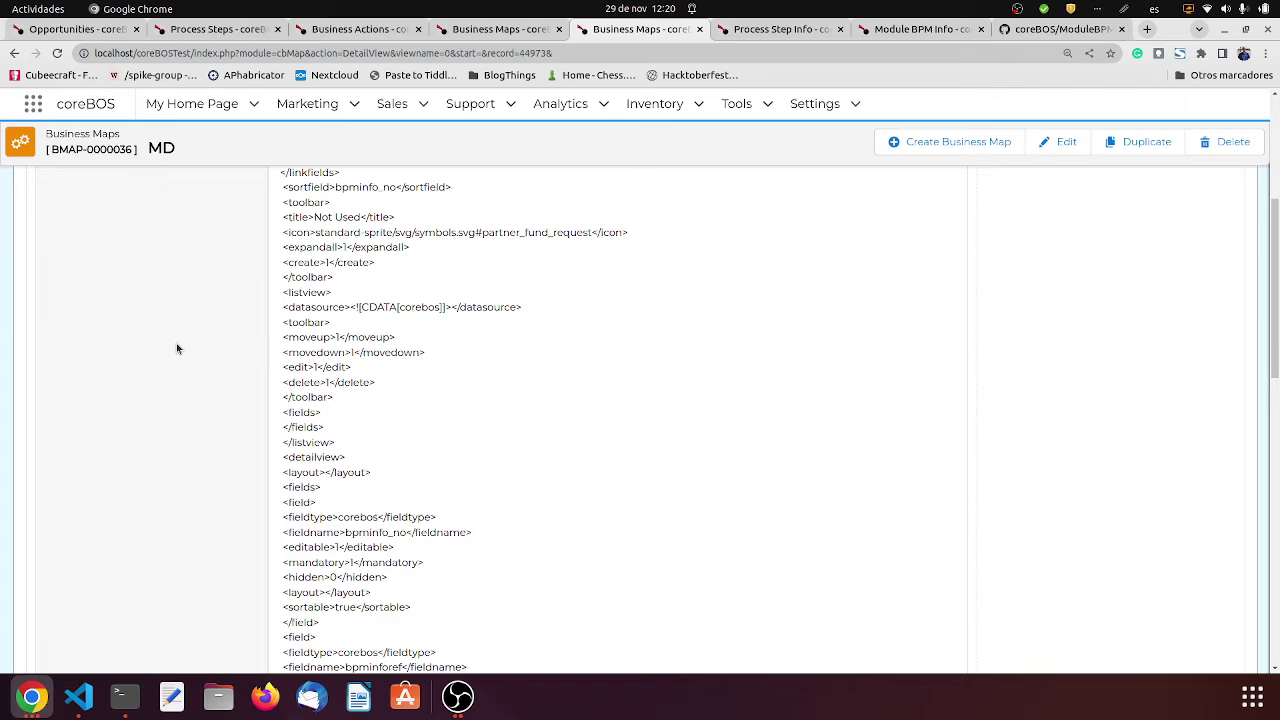
pyautogui.scroll(-4, 176, 348)
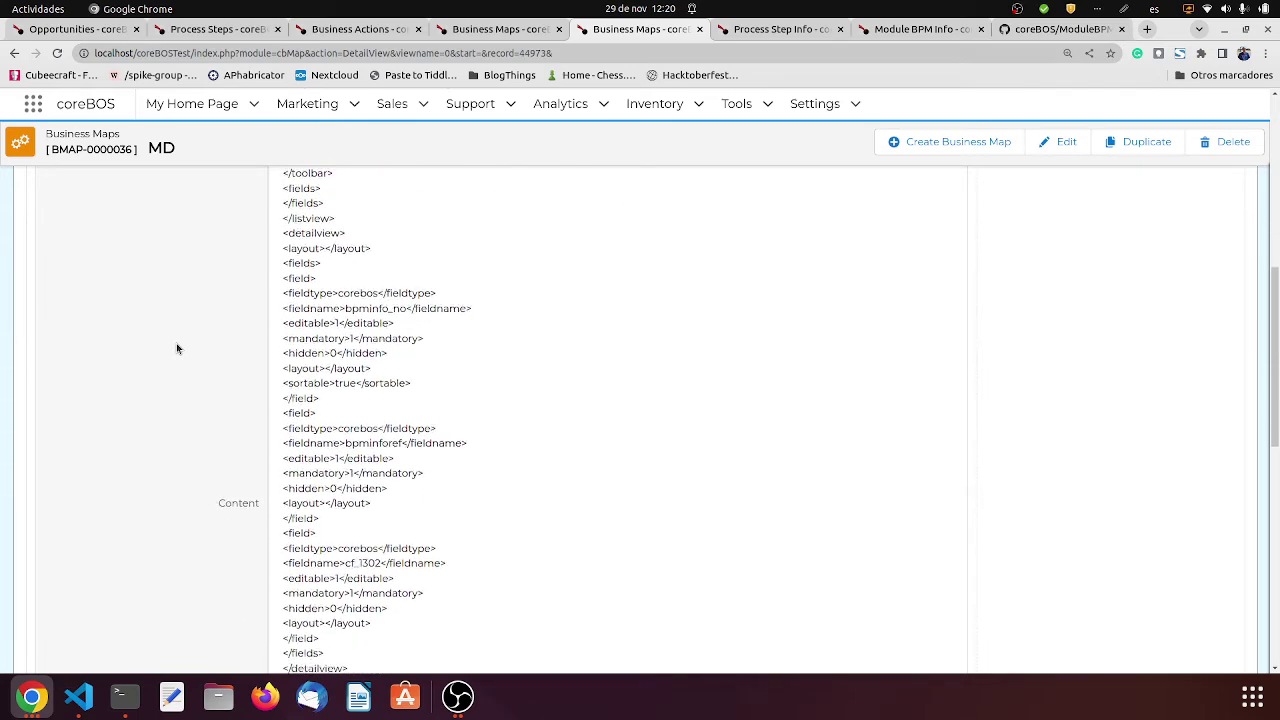
pyautogui.scroll(-5, 177, 348)
pyautogui.scroll(2, 177, 348)
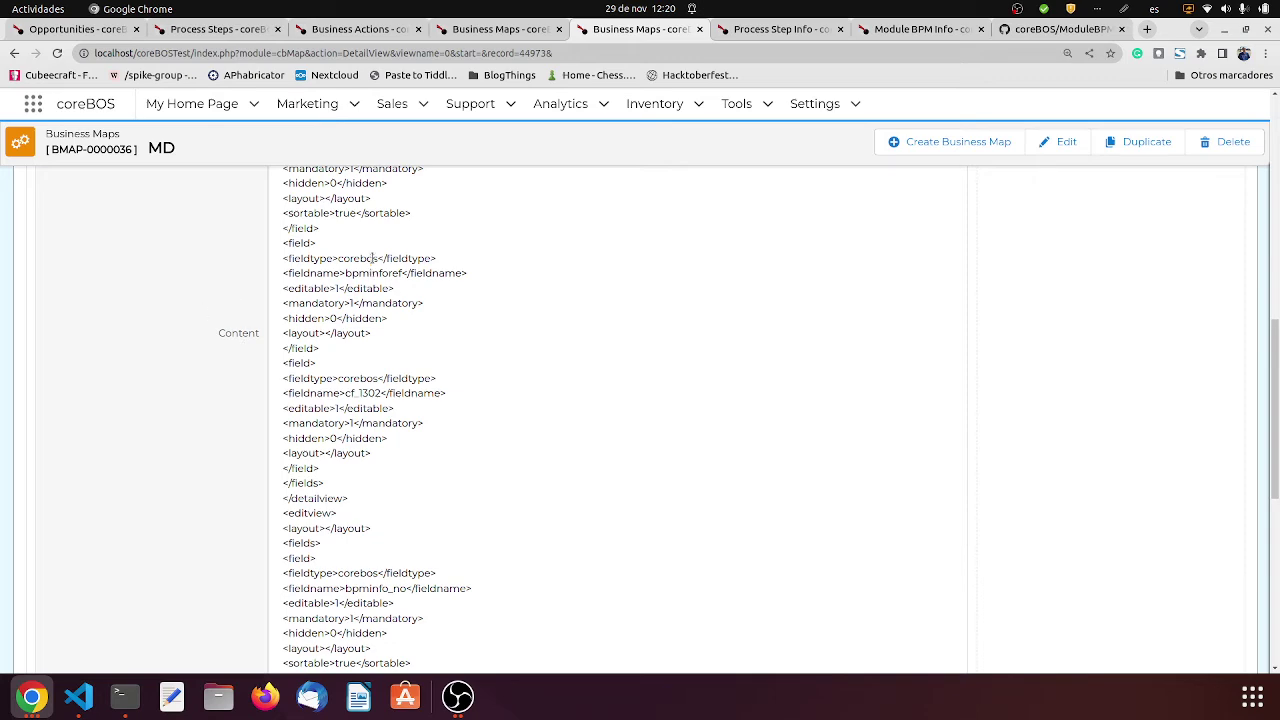
pyautogui.scroll(-1, 372, 260)
pyautogui.scroll(-3, 372, 260)
pyautogui.scroll(5, 372, 260)
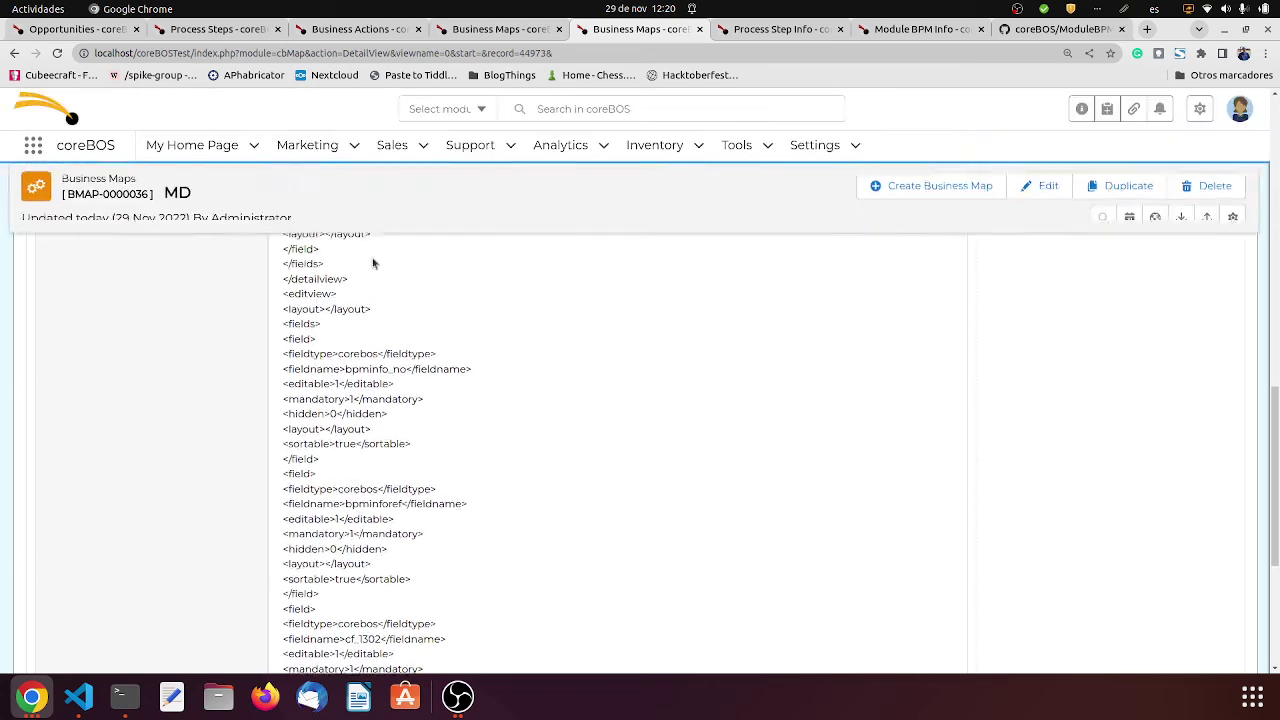
pyautogui.scroll(1, 372, 260)
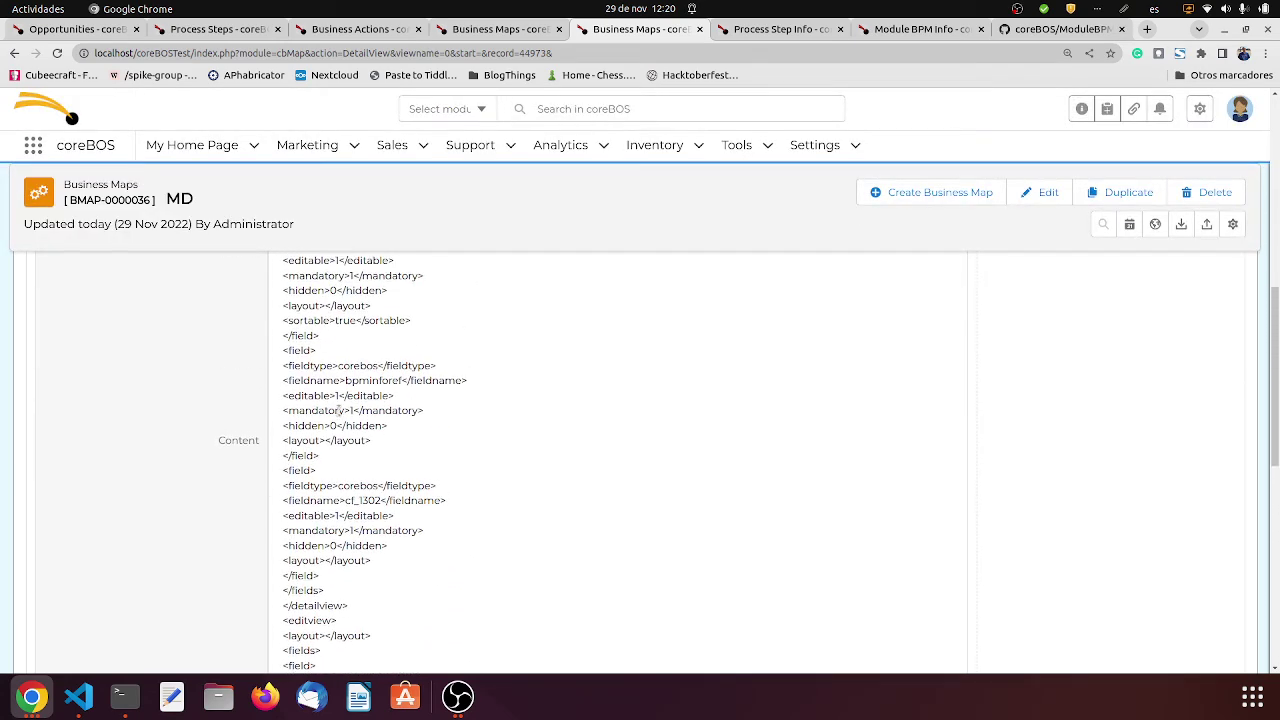
pyautogui.scroll(2, 316, 350)
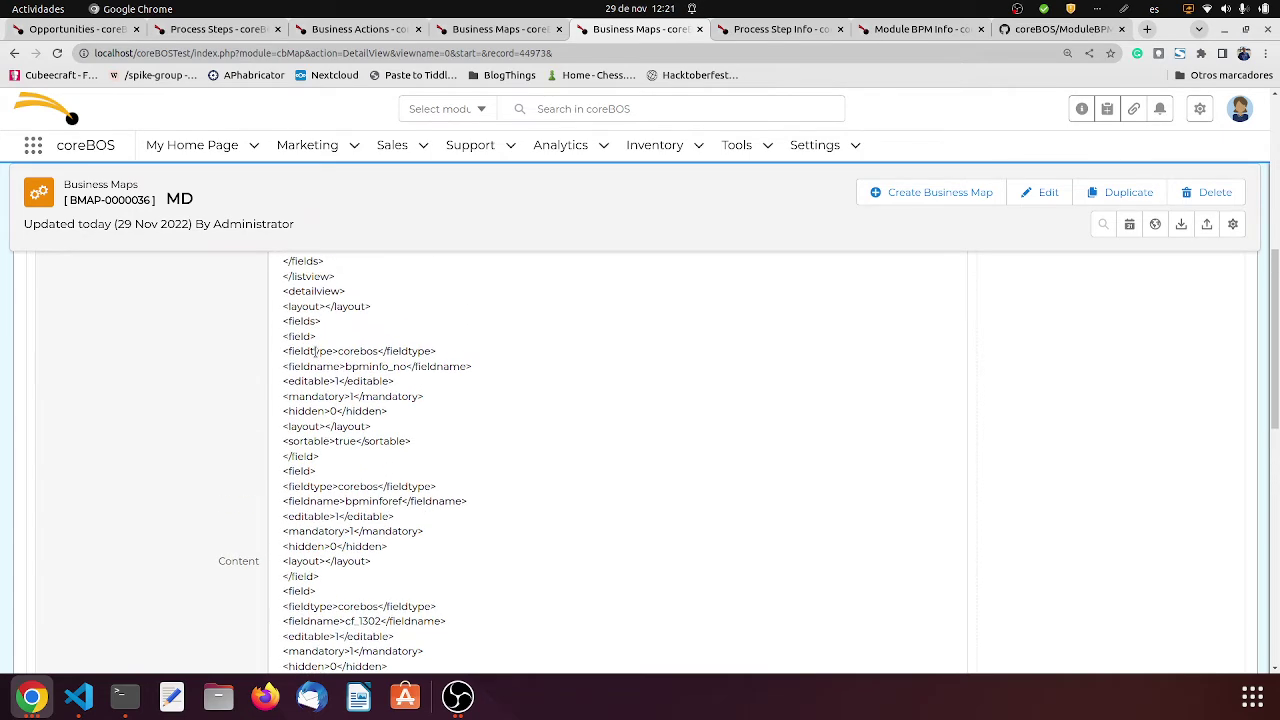
pyautogui.scroll(-1, 315, 351)
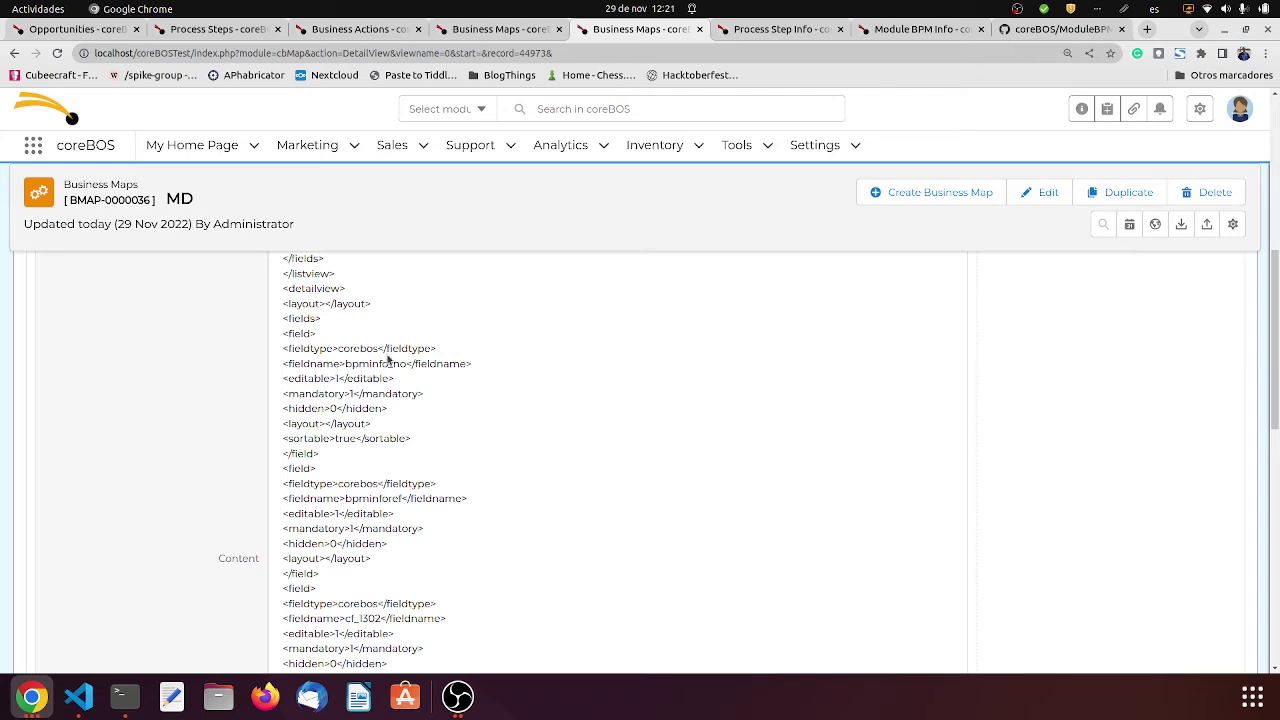
pyautogui.scroll(-3, 390, 368)
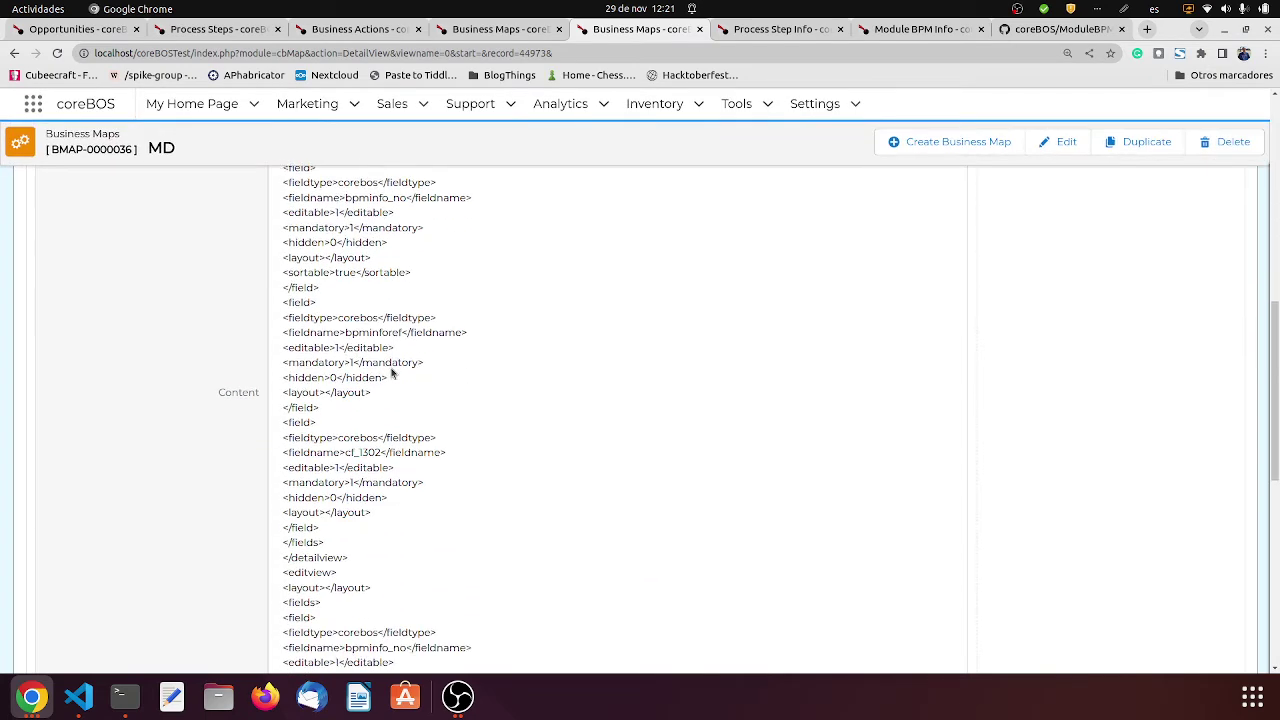
pyautogui.scroll(-3, 389, 327)
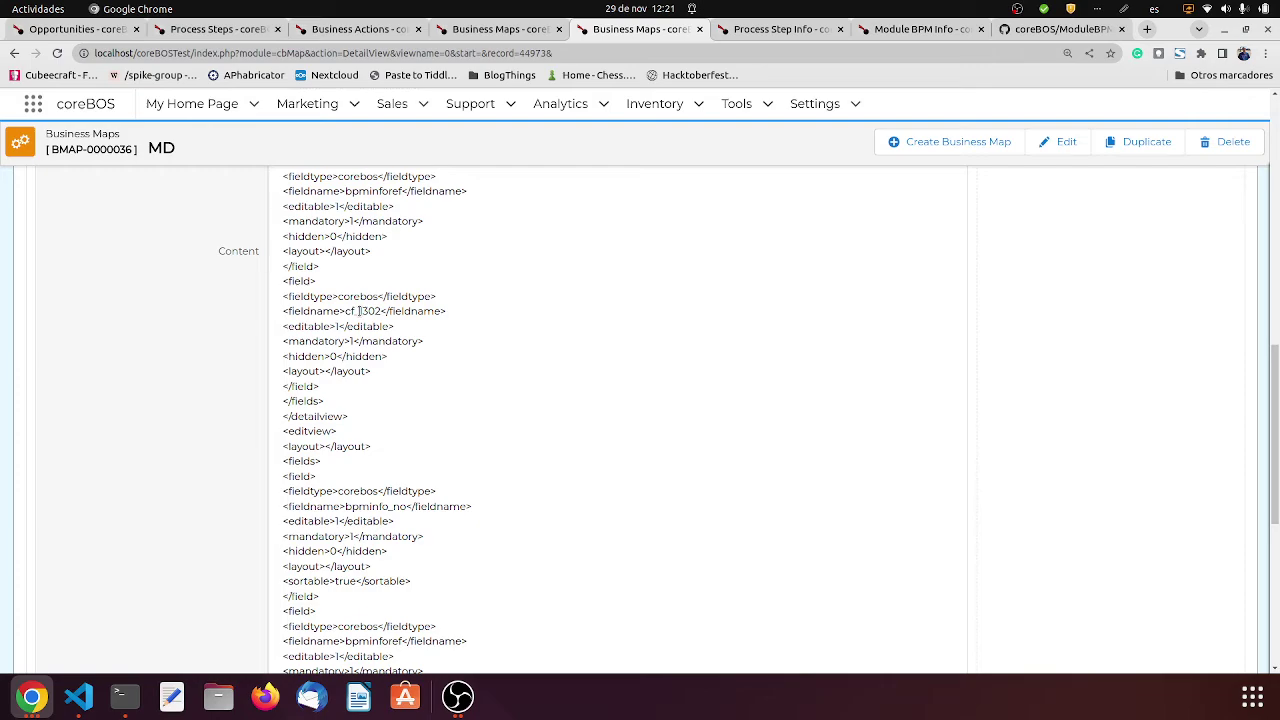
pyautogui.scroll(7, 358, 311)
pyautogui.scroll(-7, 358, 311)
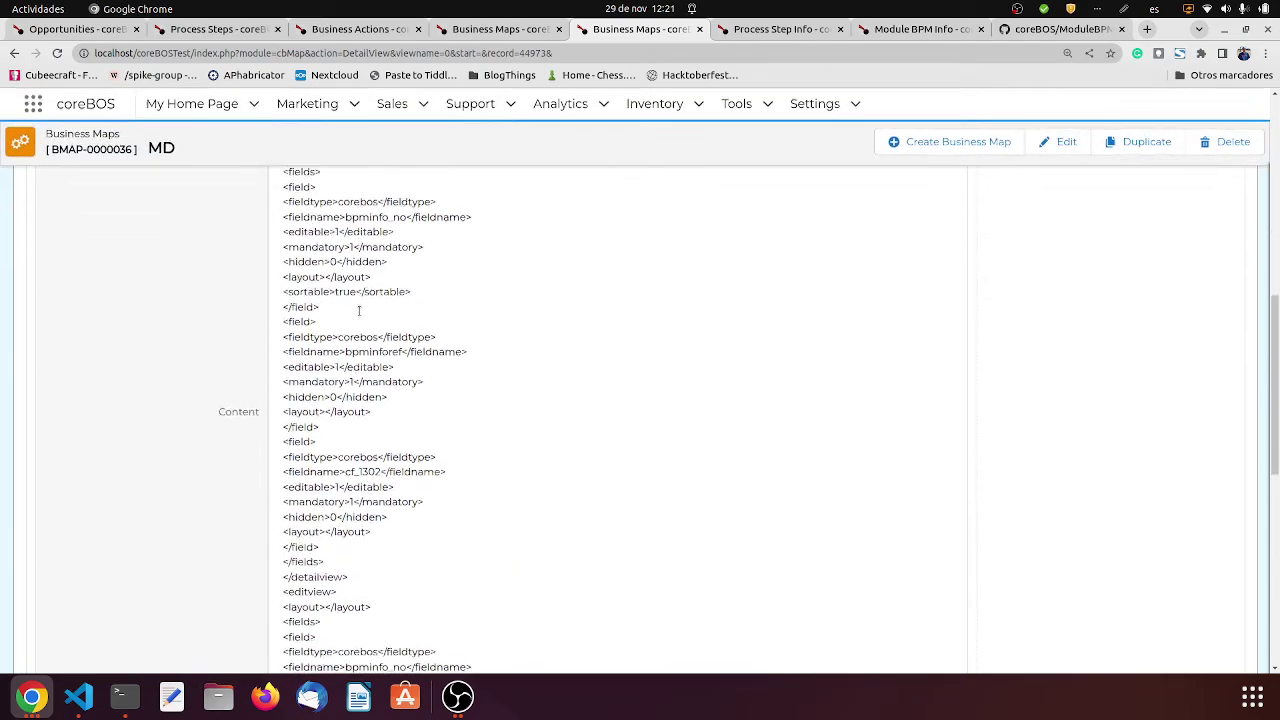
pyautogui.scroll(-5, 358, 311)
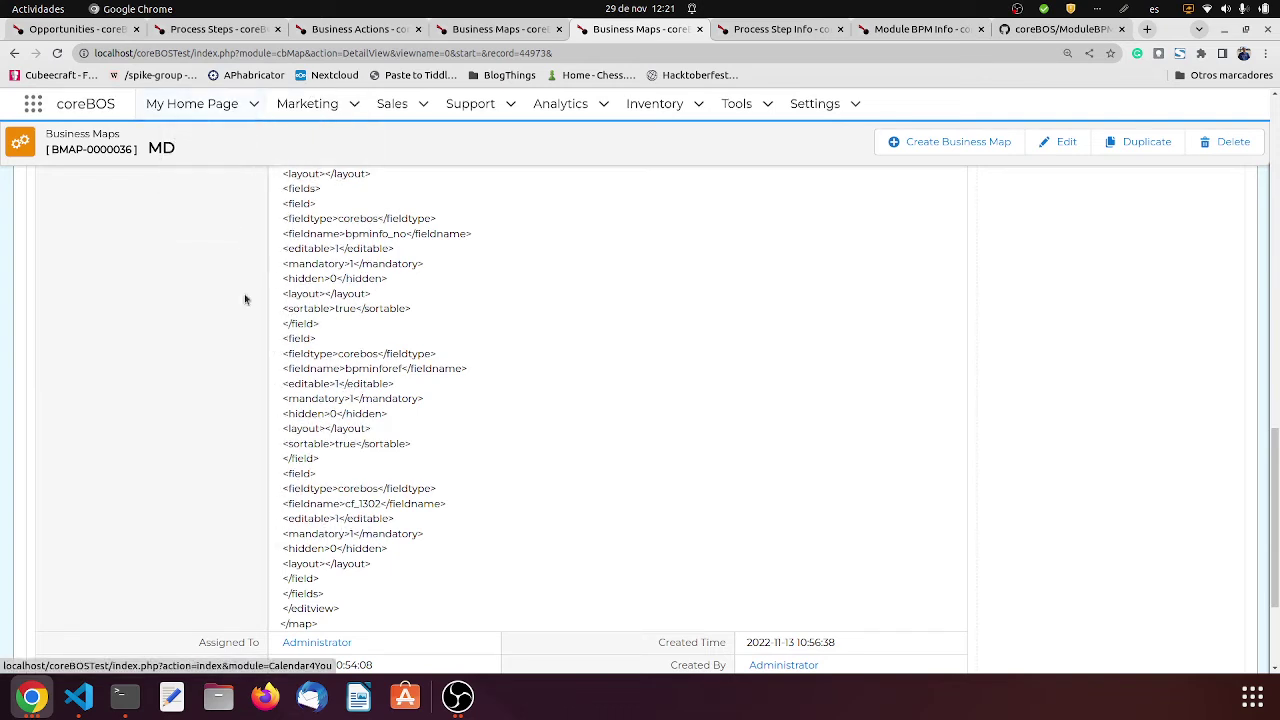
# Step: Review the Step More Information record, the process step's New User/Group ID Map field, and the opportunity's Go To Analysis action
pyautogui.click(747, 28)
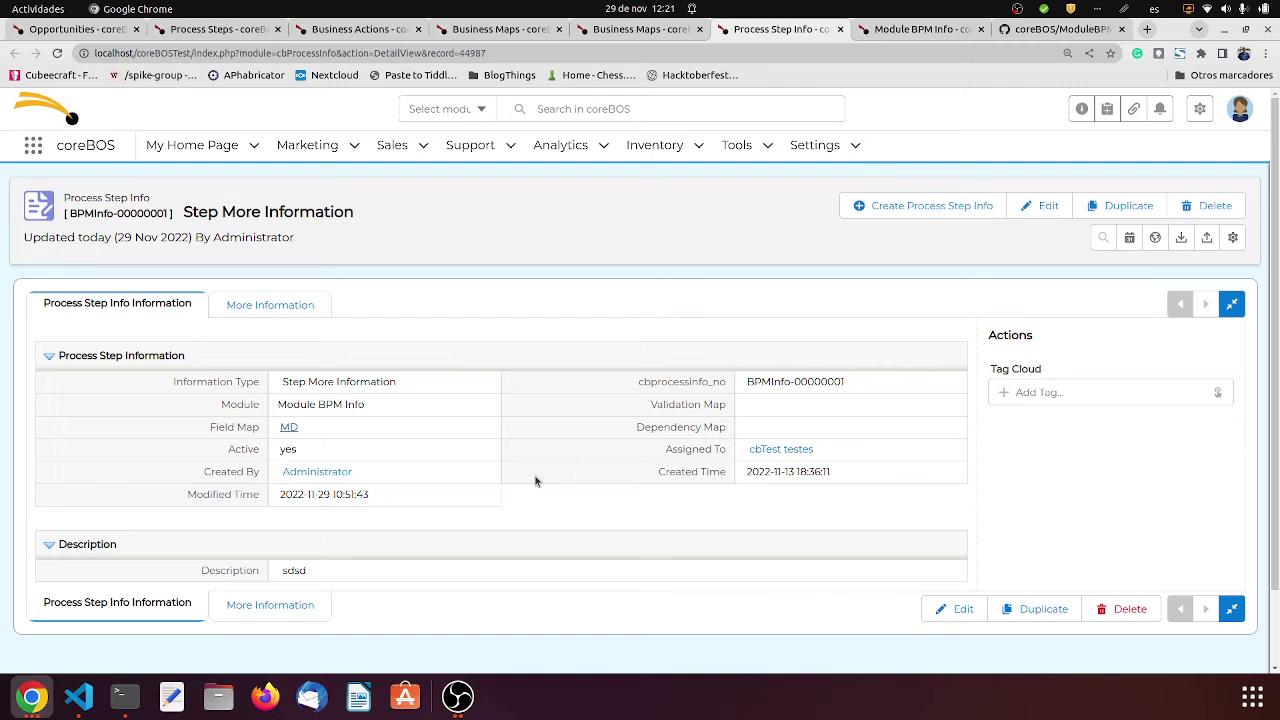
pyautogui.click(201, 30)
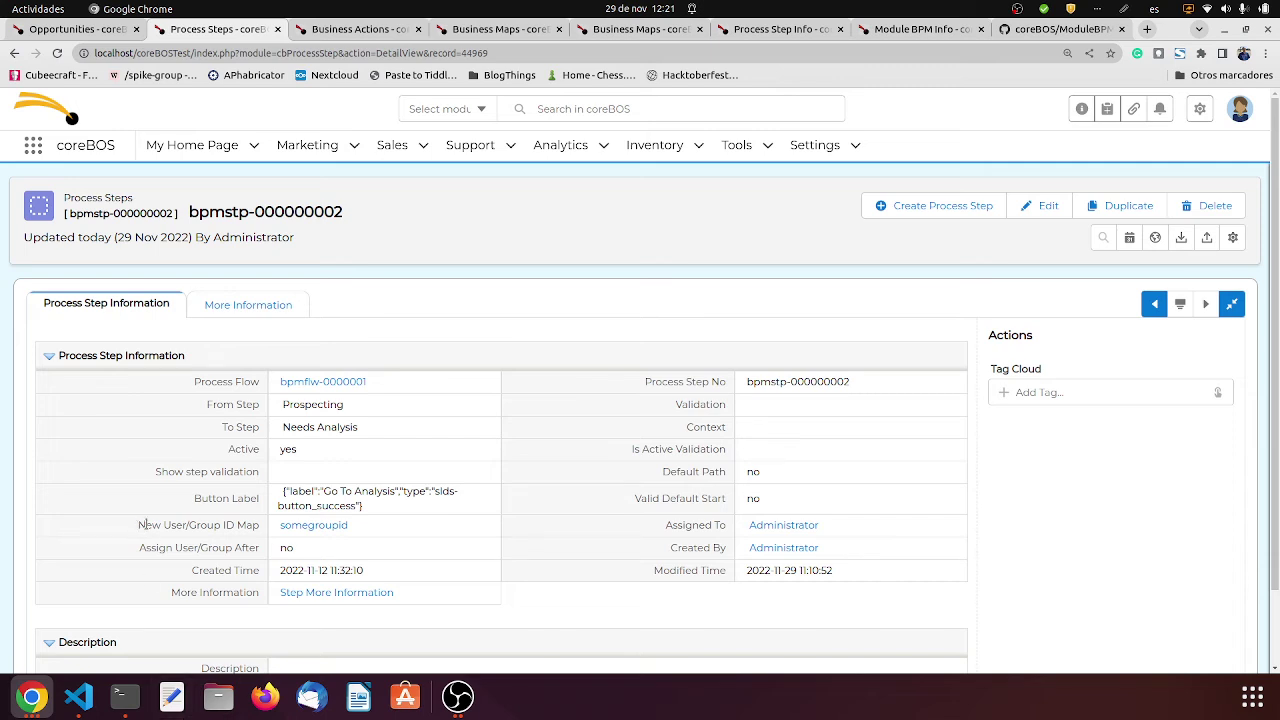
pyautogui.moveTo(141, 525); pyautogui.dragTo(260, 527)
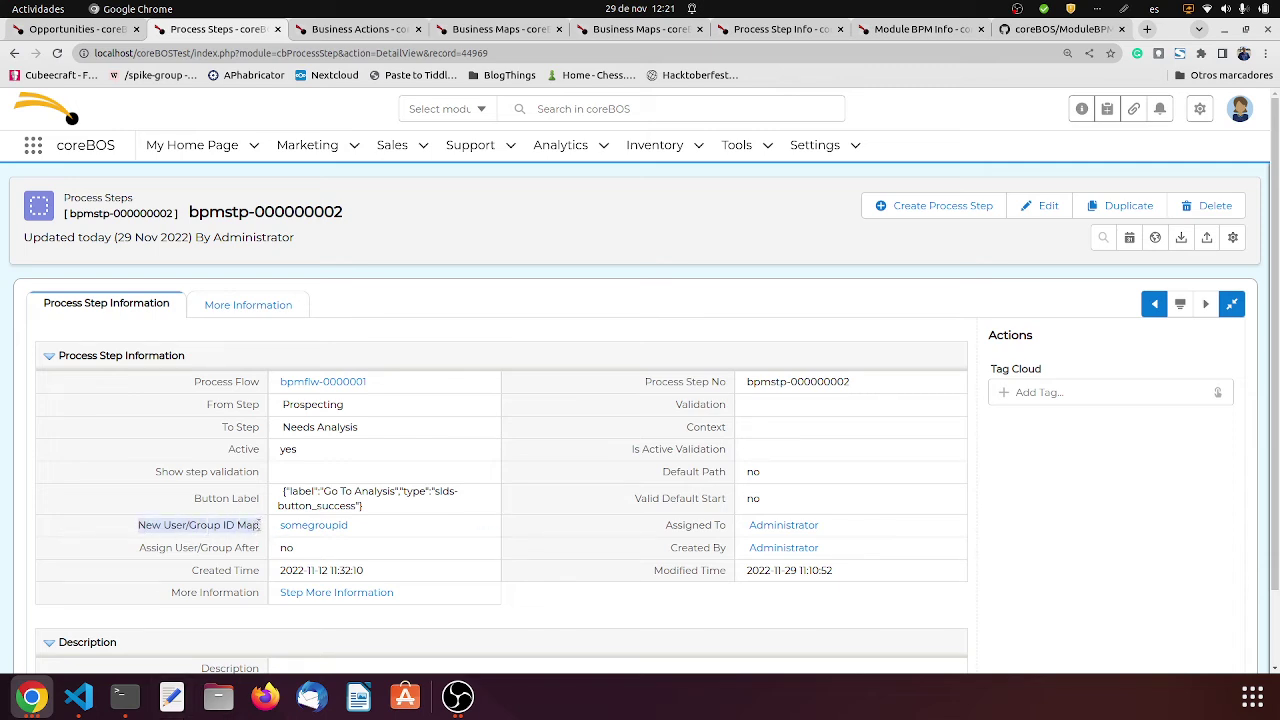
pyautogui.click(60, 32)
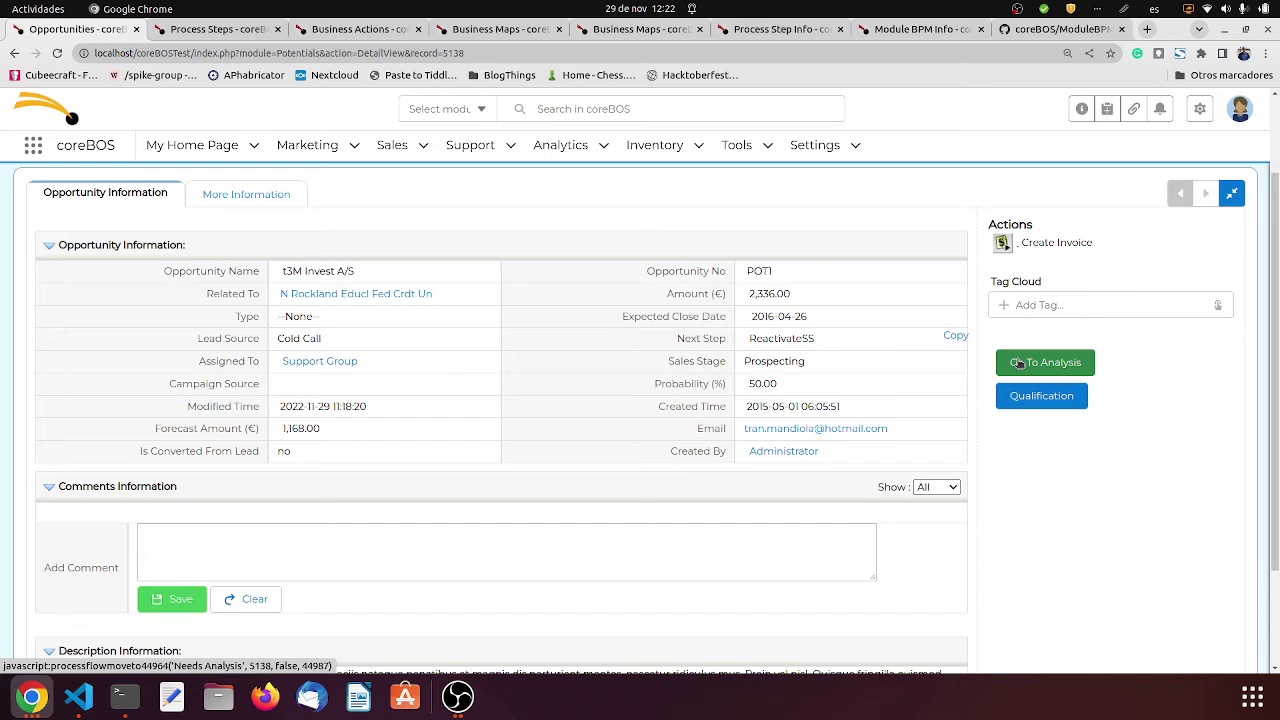
# Step: Inspect the process step's New User/Group ID Map field in edit mode and cancel the edit
pyautogui.click(213, 30)
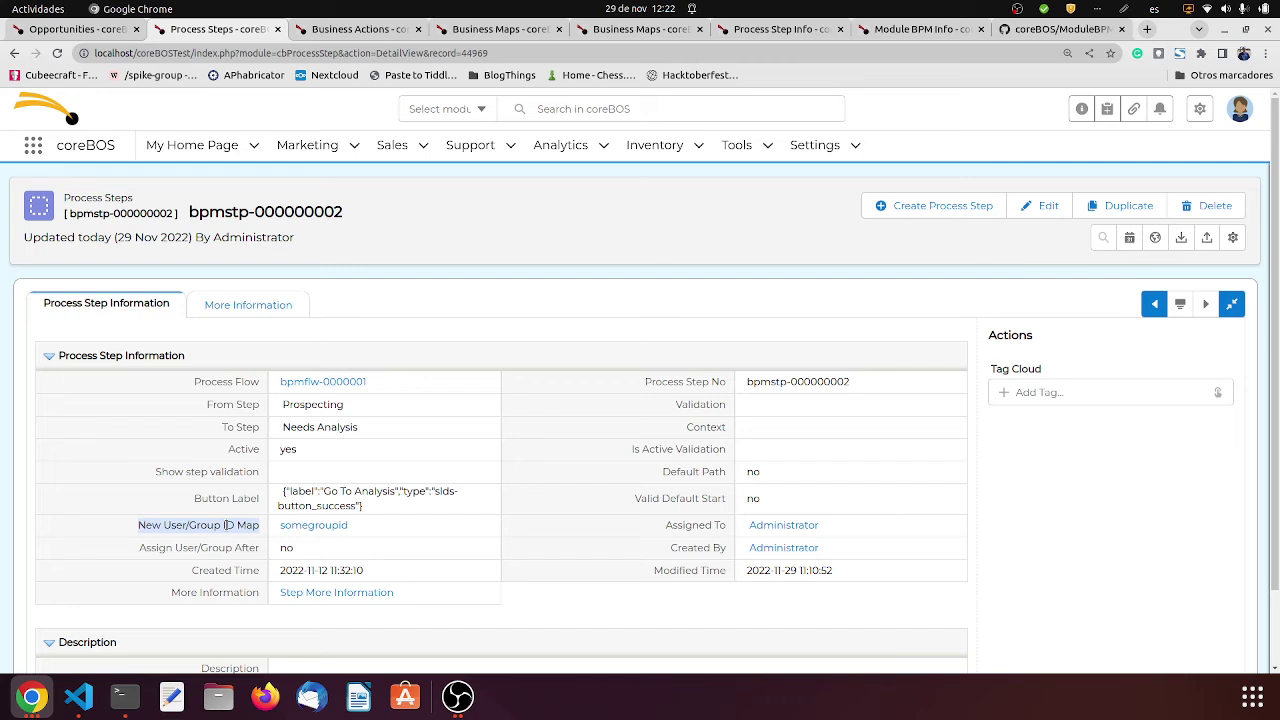
pyautogui.doubleClick(390, 525)
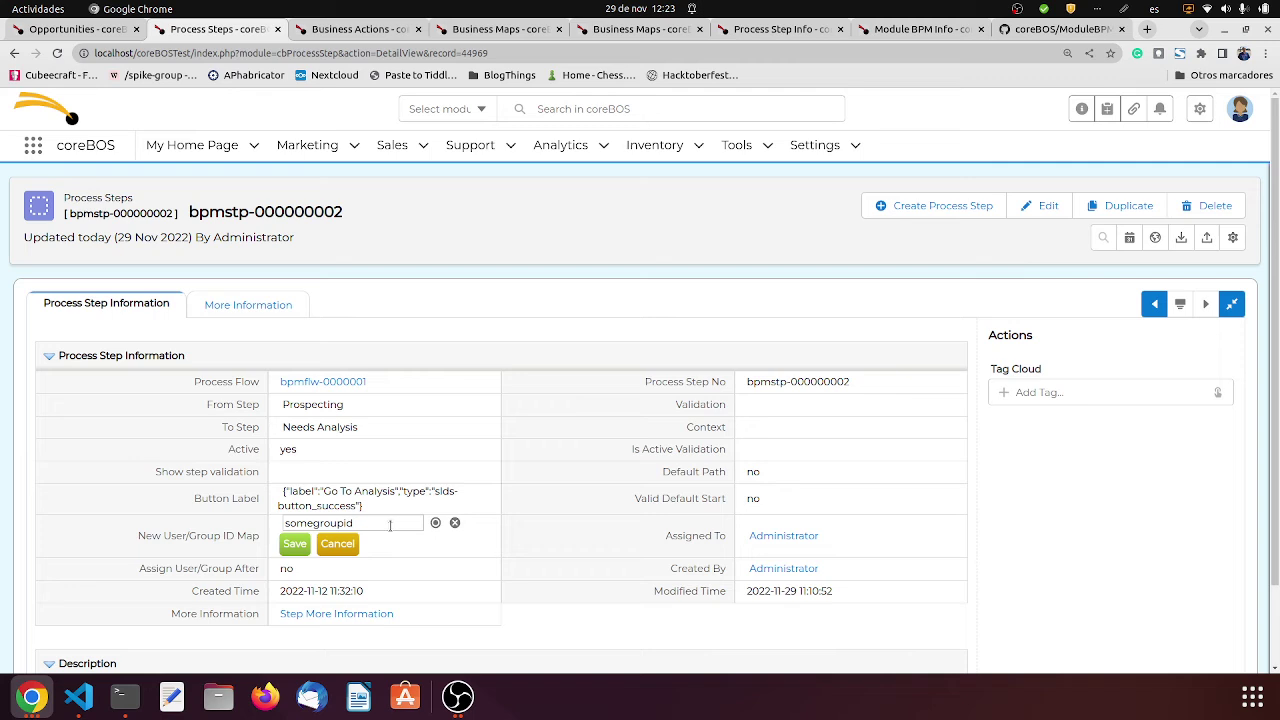
pyautogui.click(337, 543)
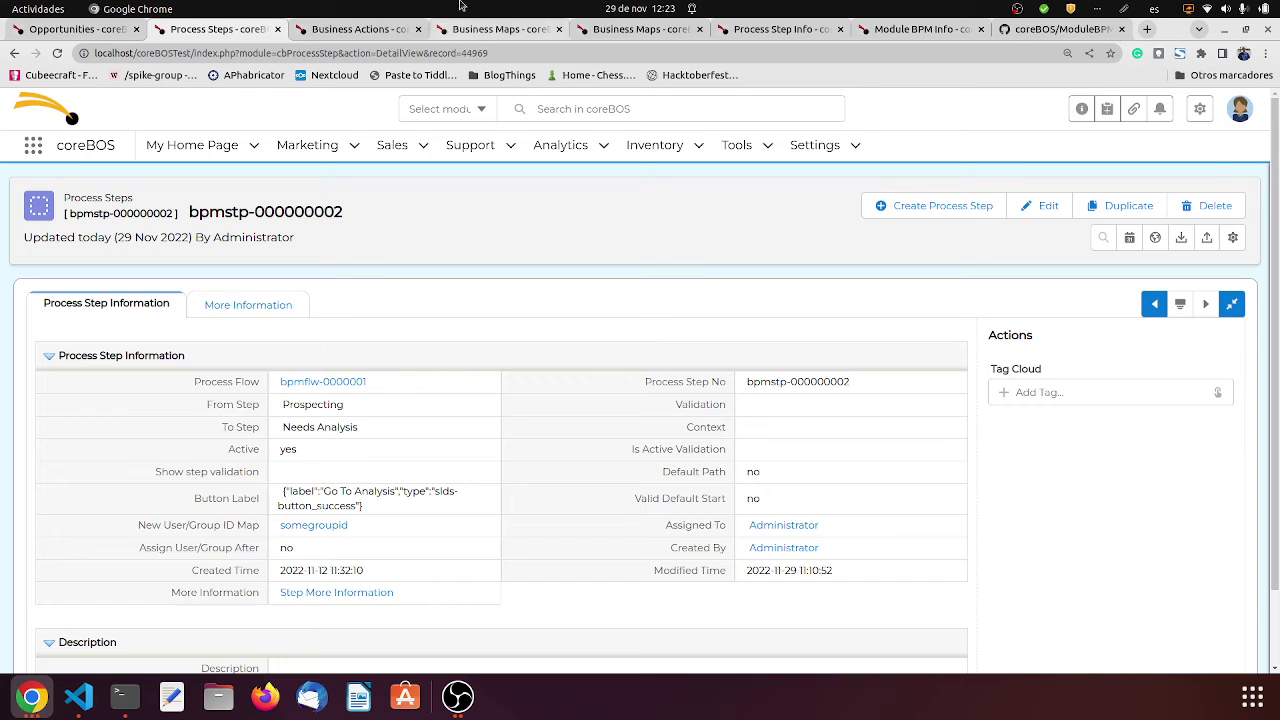
# Step: Examine the somegroupid business map and the groups available for its Assigned To field, cancel the edit, and return to the process step
pyautogui.click(487, 33)
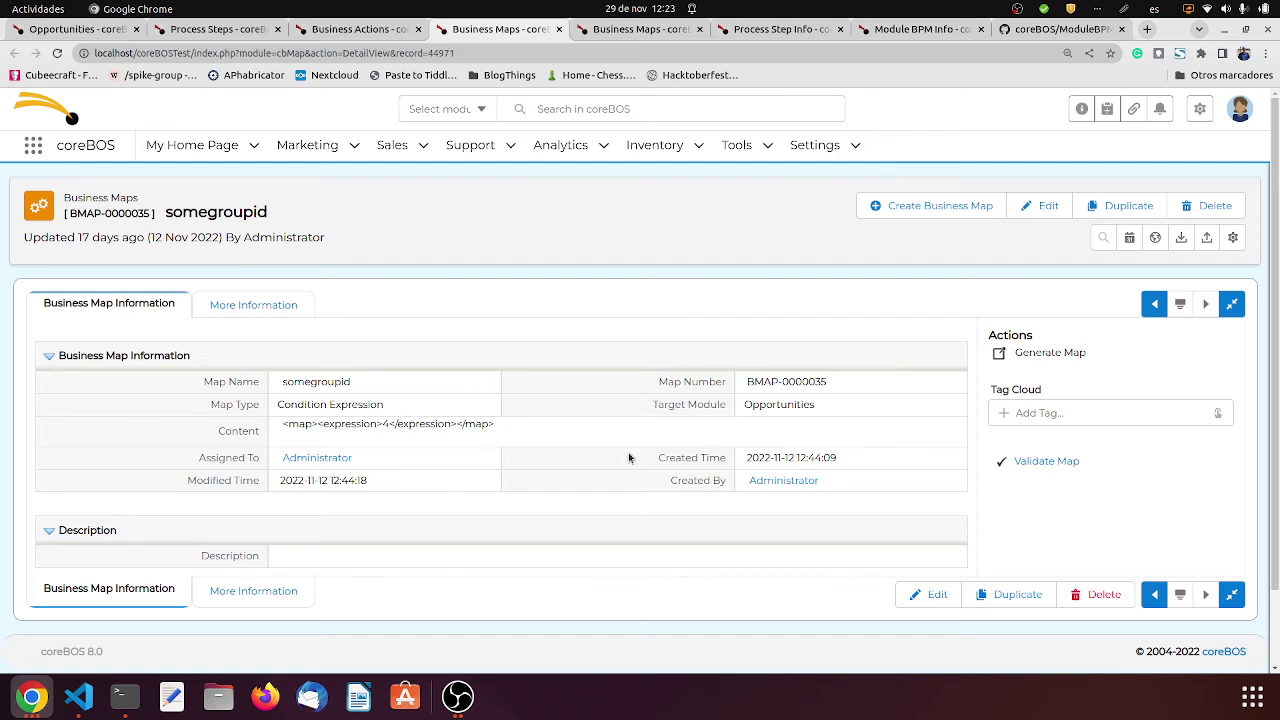
pyautogui.doubleClick(444, 460)
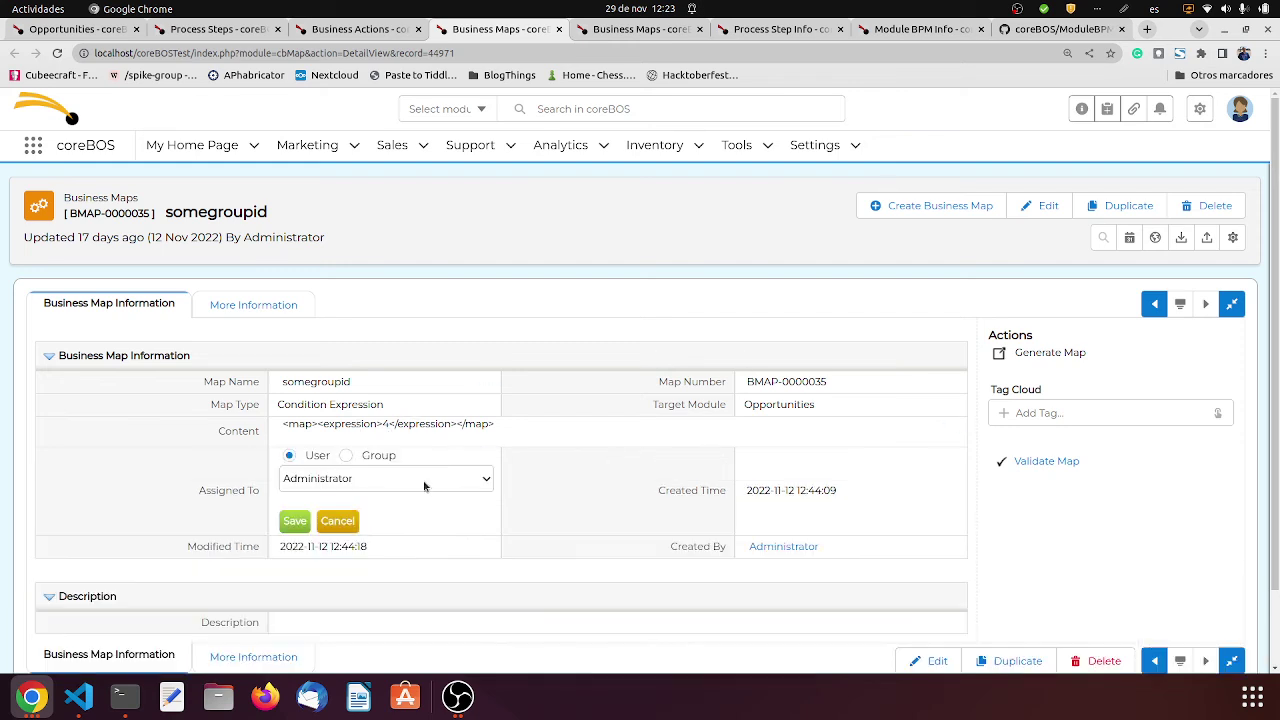
pyautogui.click(345, 455)
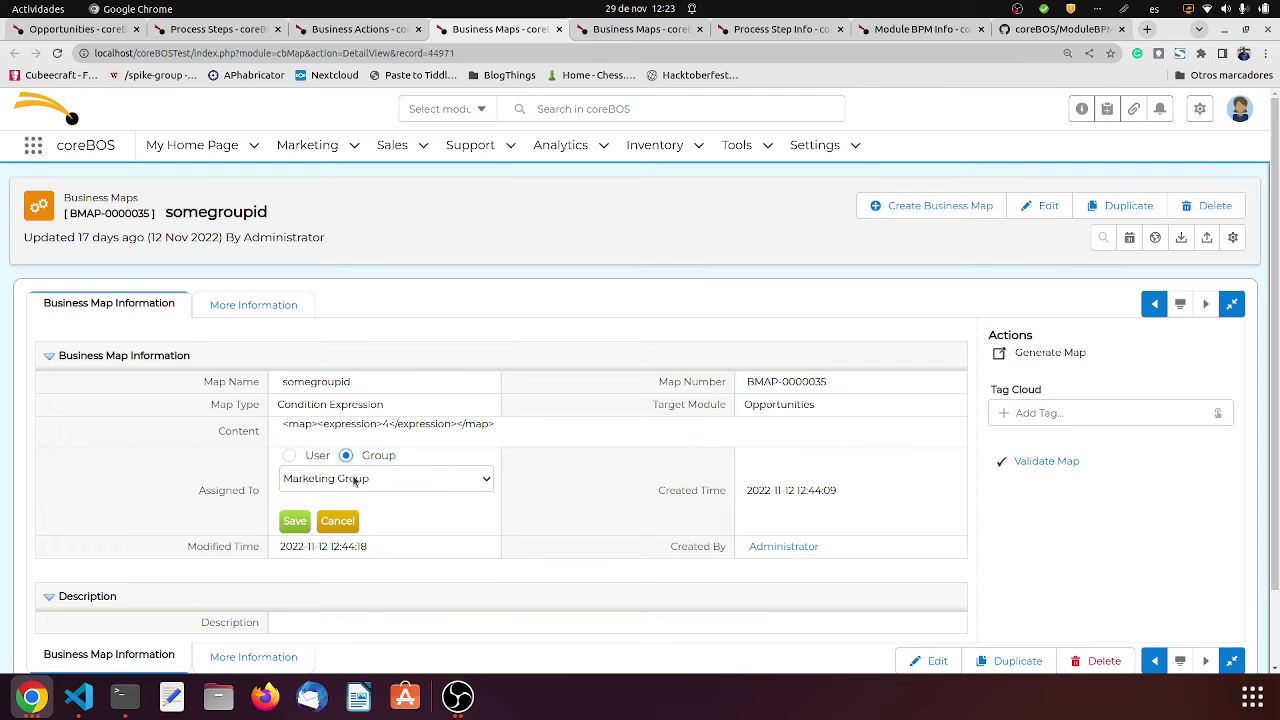
pyautogui.click(355, 480)
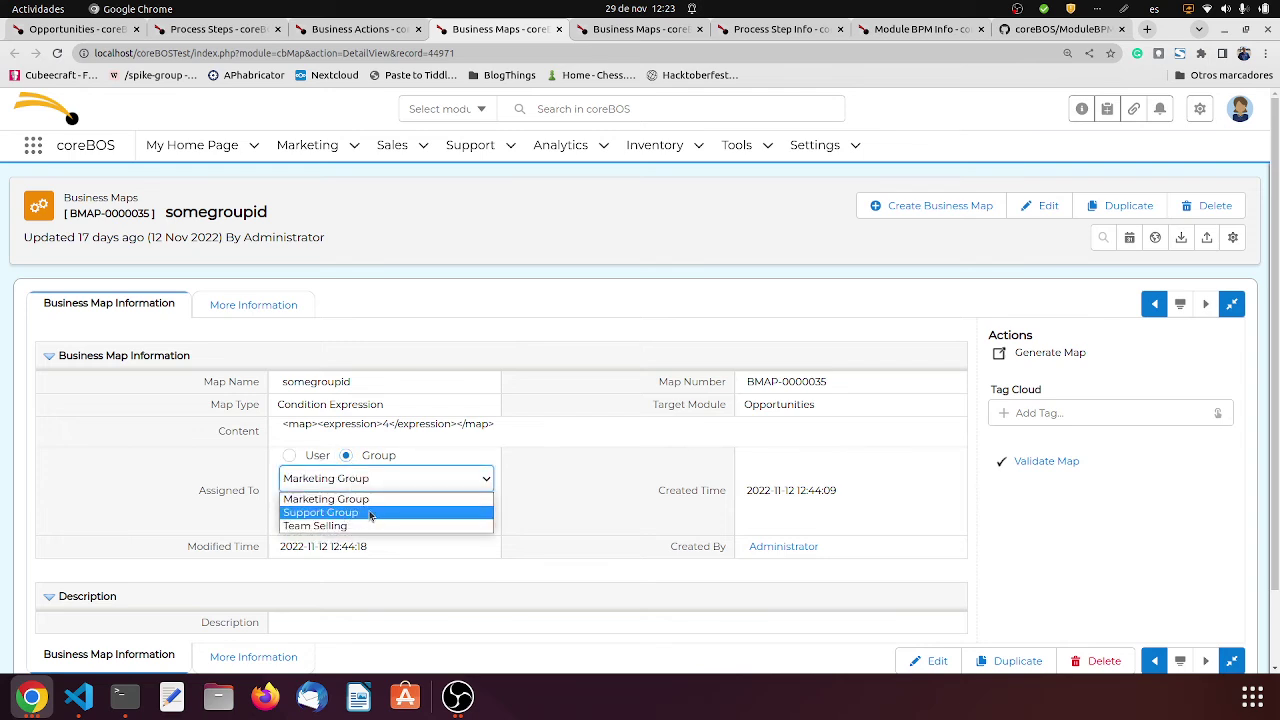
pyautogui.click(533, 459)
pyautogui.click(400, 498)
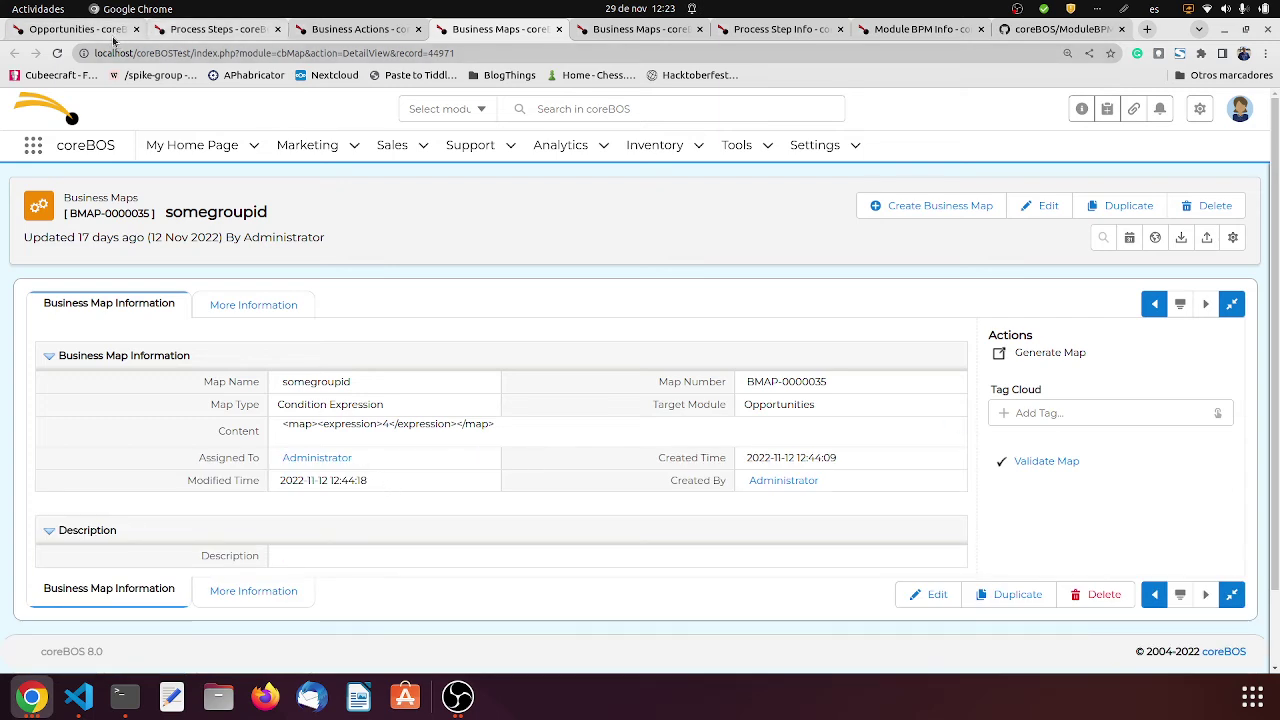
pyautogui.click(229, 37)
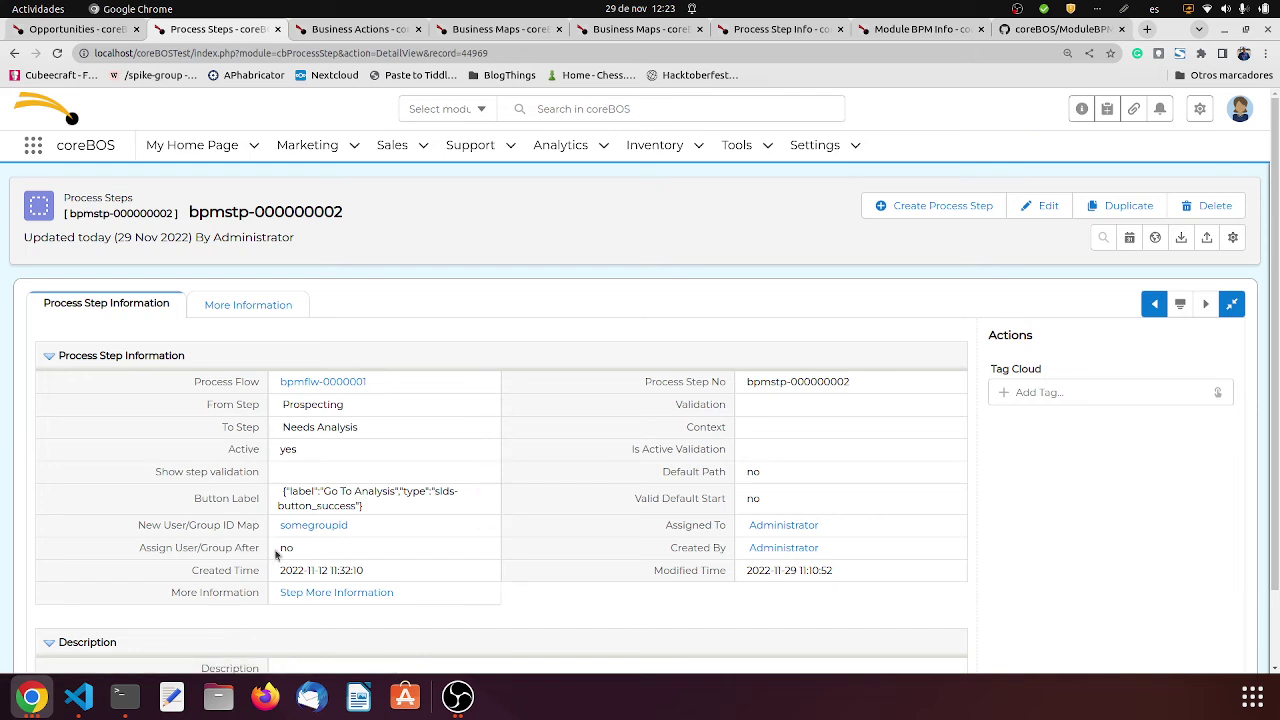
# Step: Reassign the t3M Invest A/S opportunity from a group to the user cbTest testdmy and save the change
pyautogui.click(80, 32)
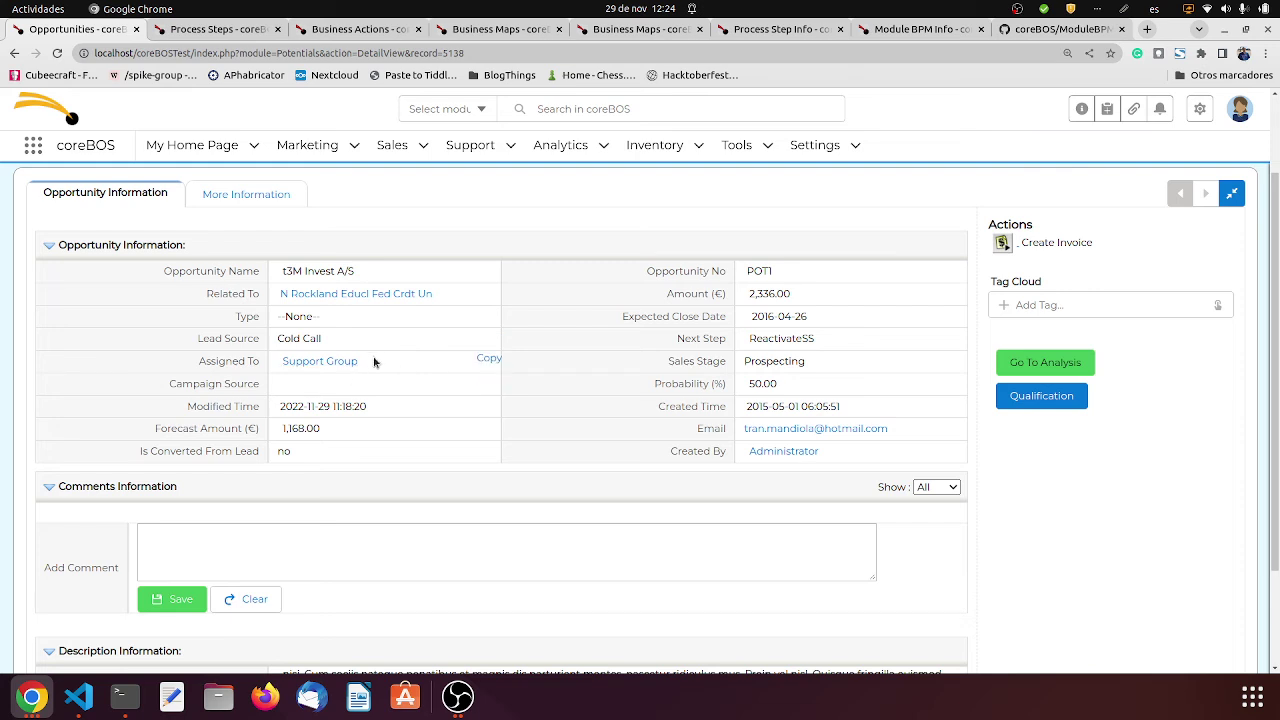
pyautogui.doubleClick(380, 365)
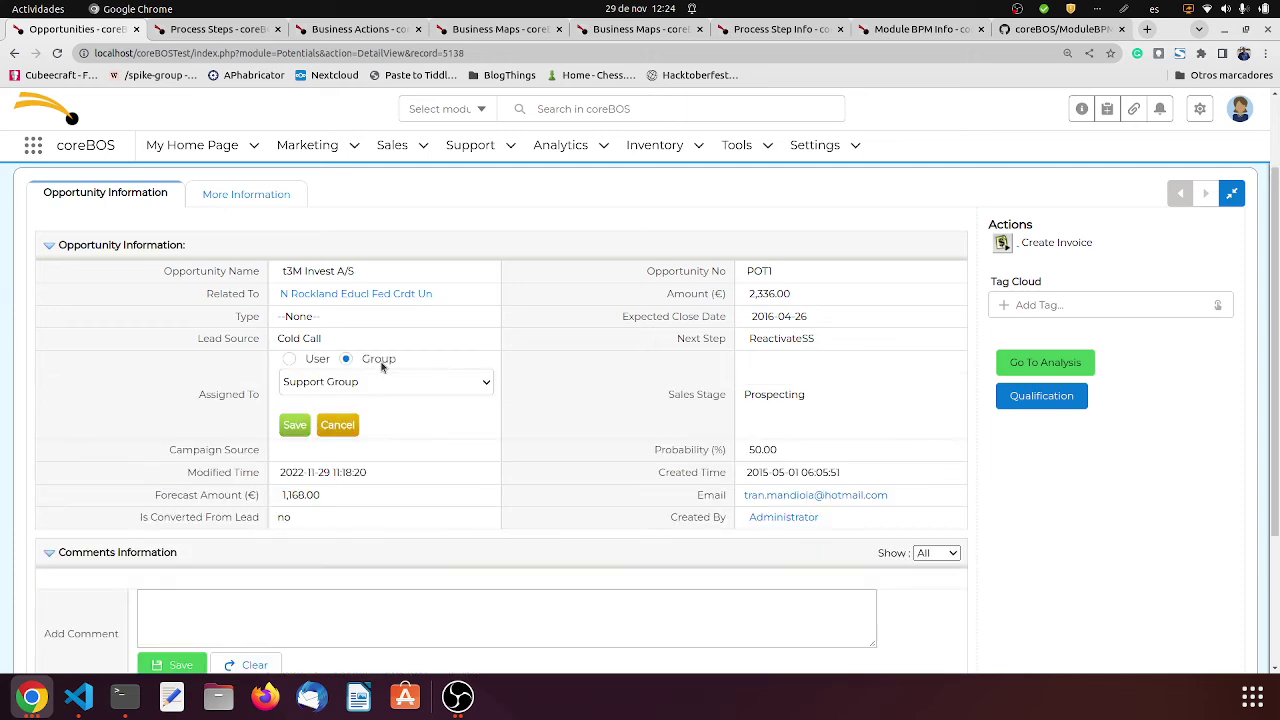
pyautogui.click(289, 358)
pyautogui.click(314, 381)
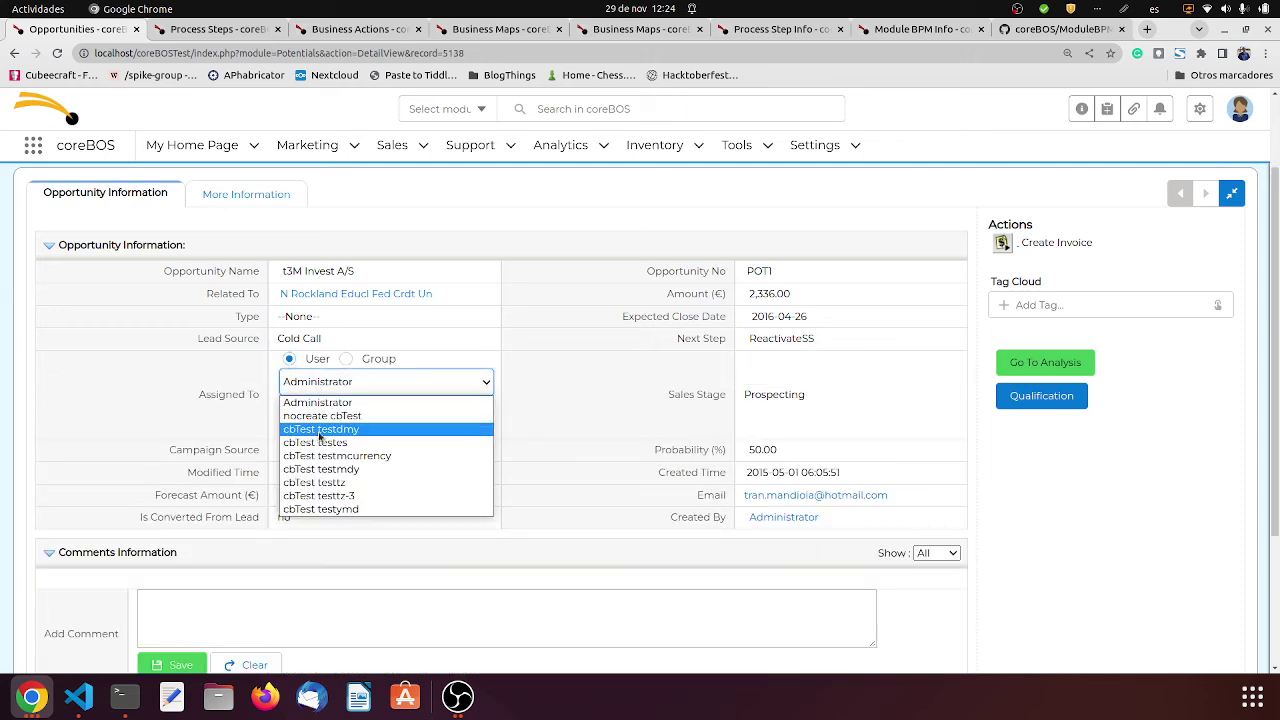
pyautogui.click(320, 431)
pyautogui.click(295, 425)
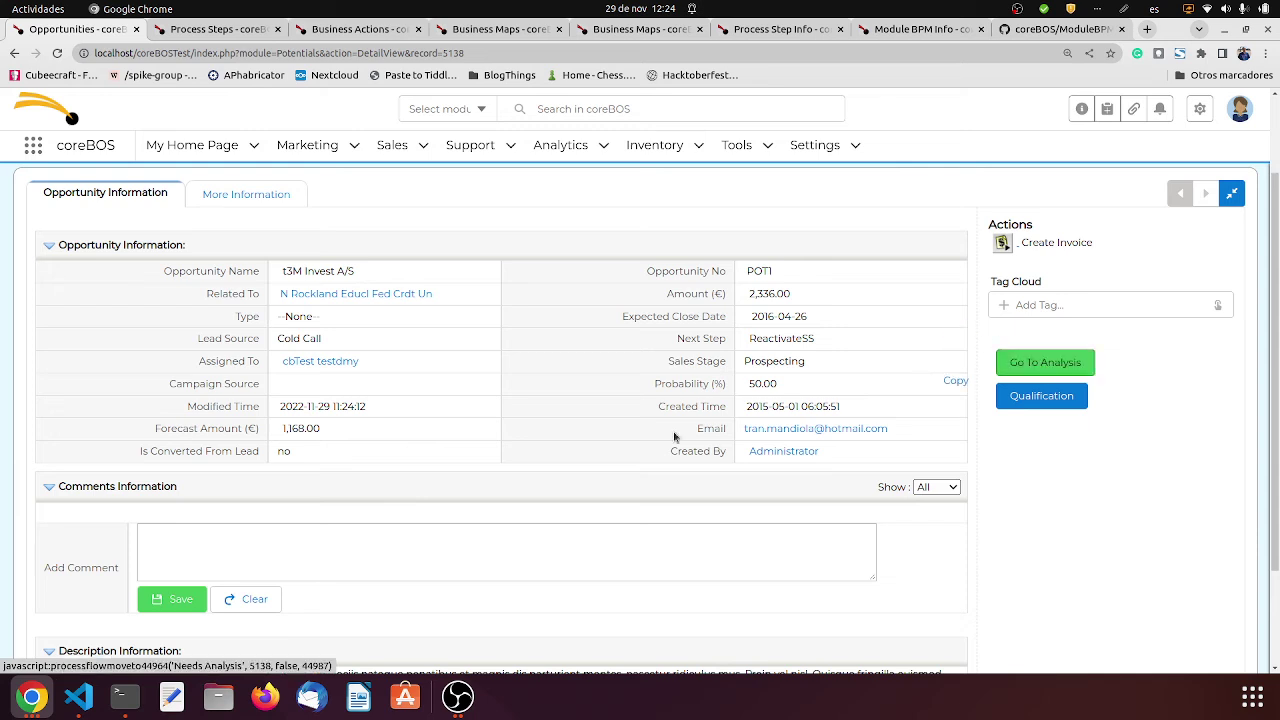
# Step: Check the process step's settings, run the opportunity's Go To Analysis transition, and save the Module BPM Info form with its existing values
pyautogui.click(215, 29)
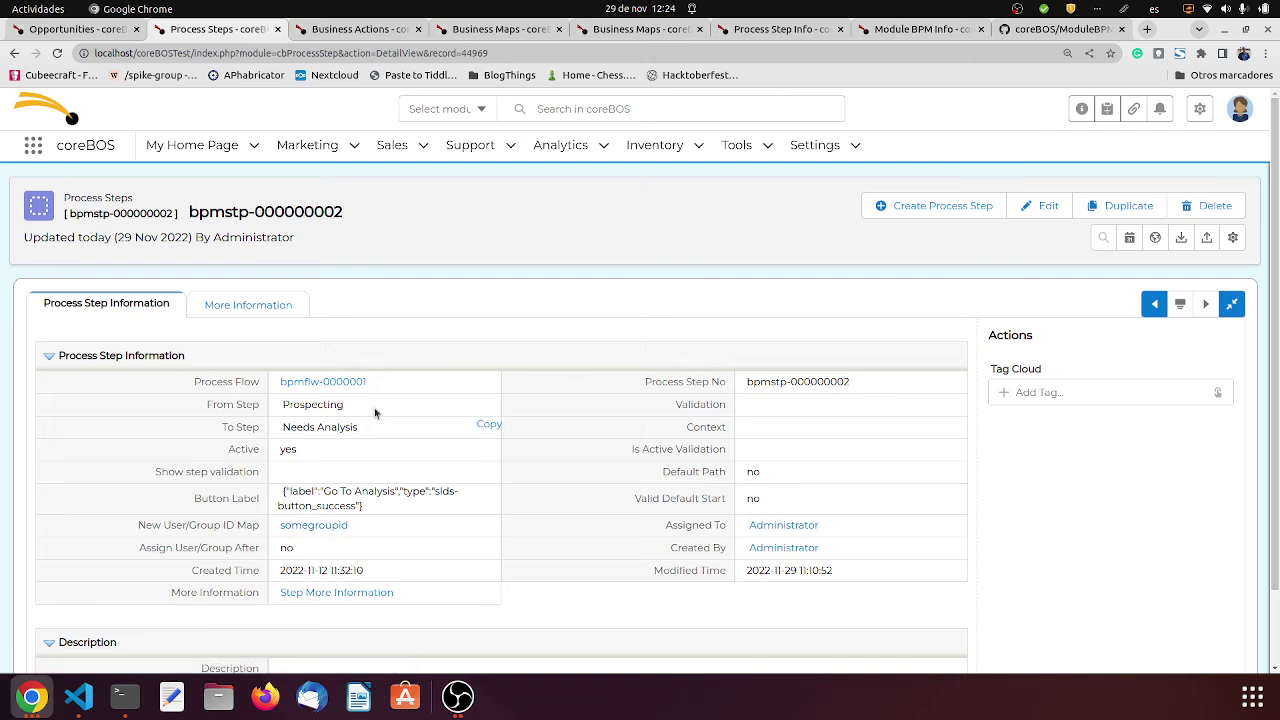
pyautogui.click(60, 30)
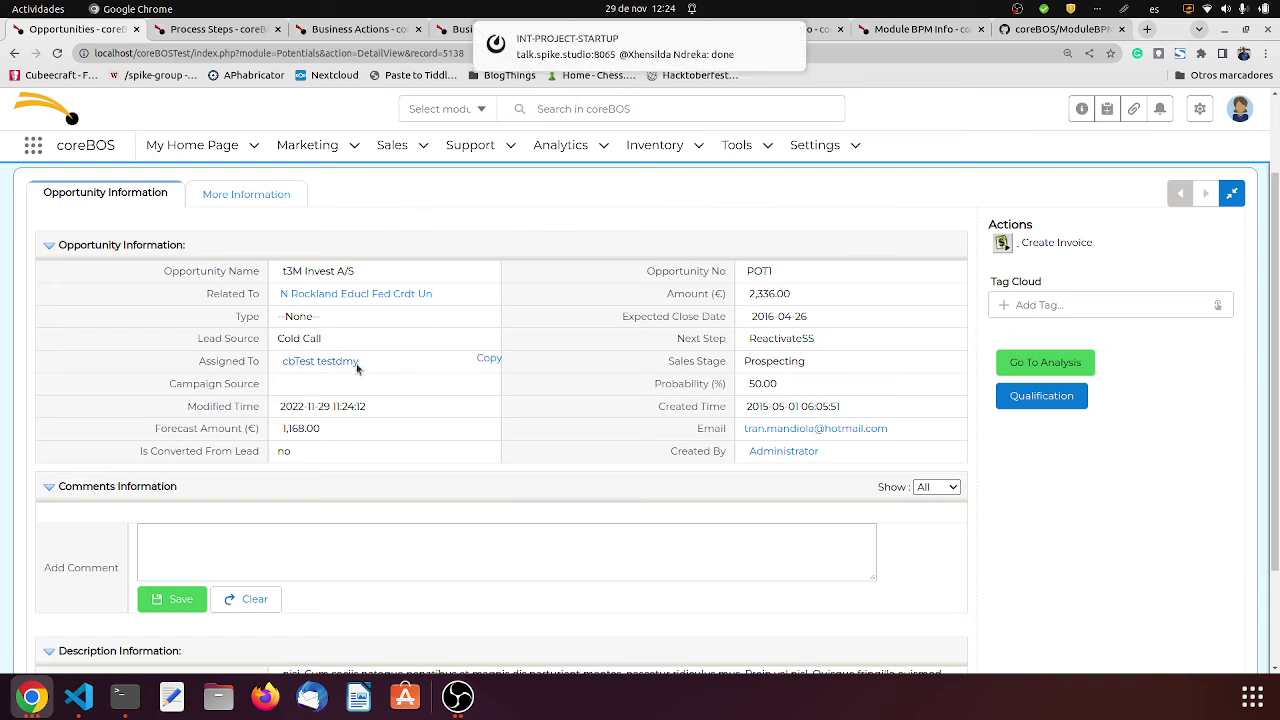
pyautogui.click(1057, 372)
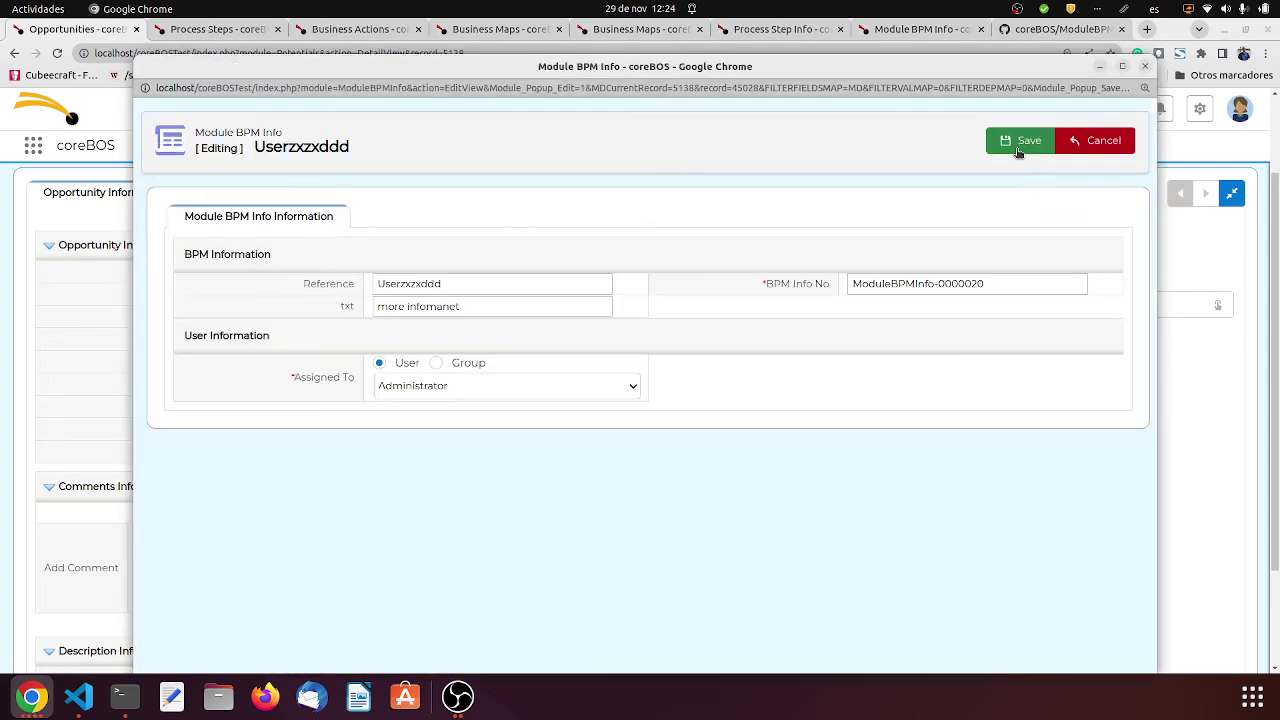
pyautogui.click(1018, 145)
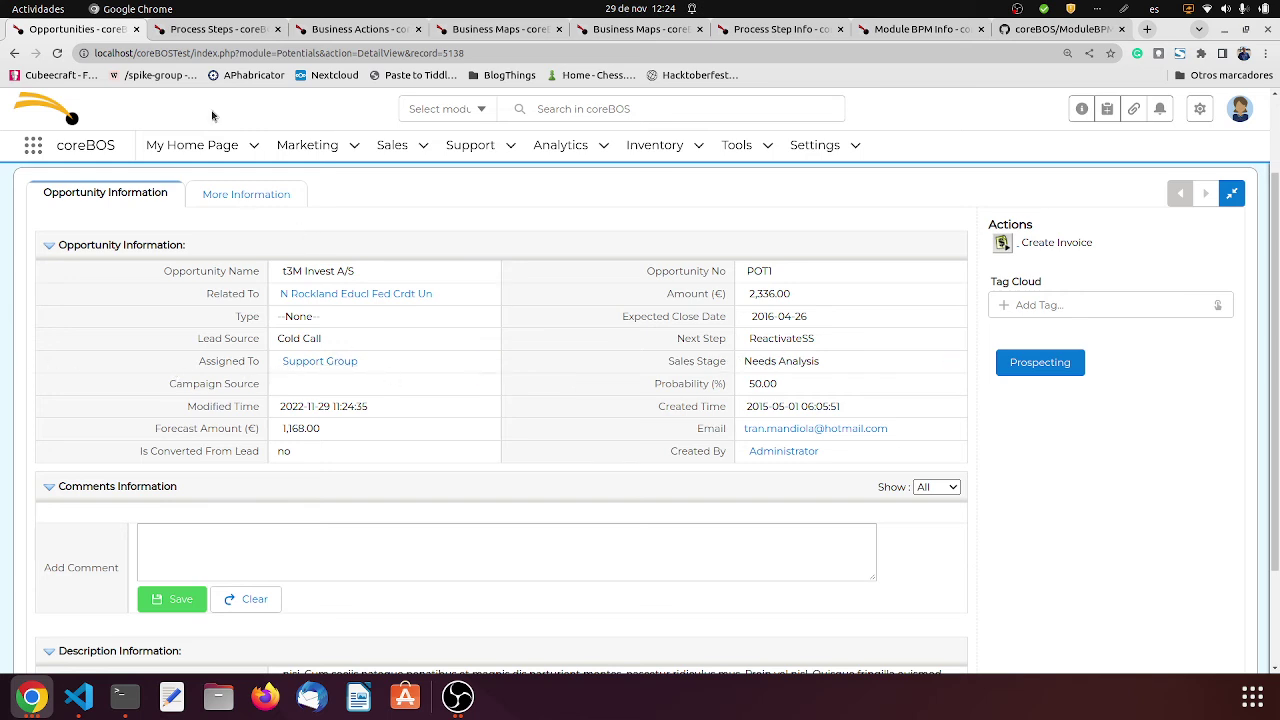
# Step: Inspect the process step's Assign User/Group After field in edit mode and cancel the edit
pyautogui.click(216, 29)
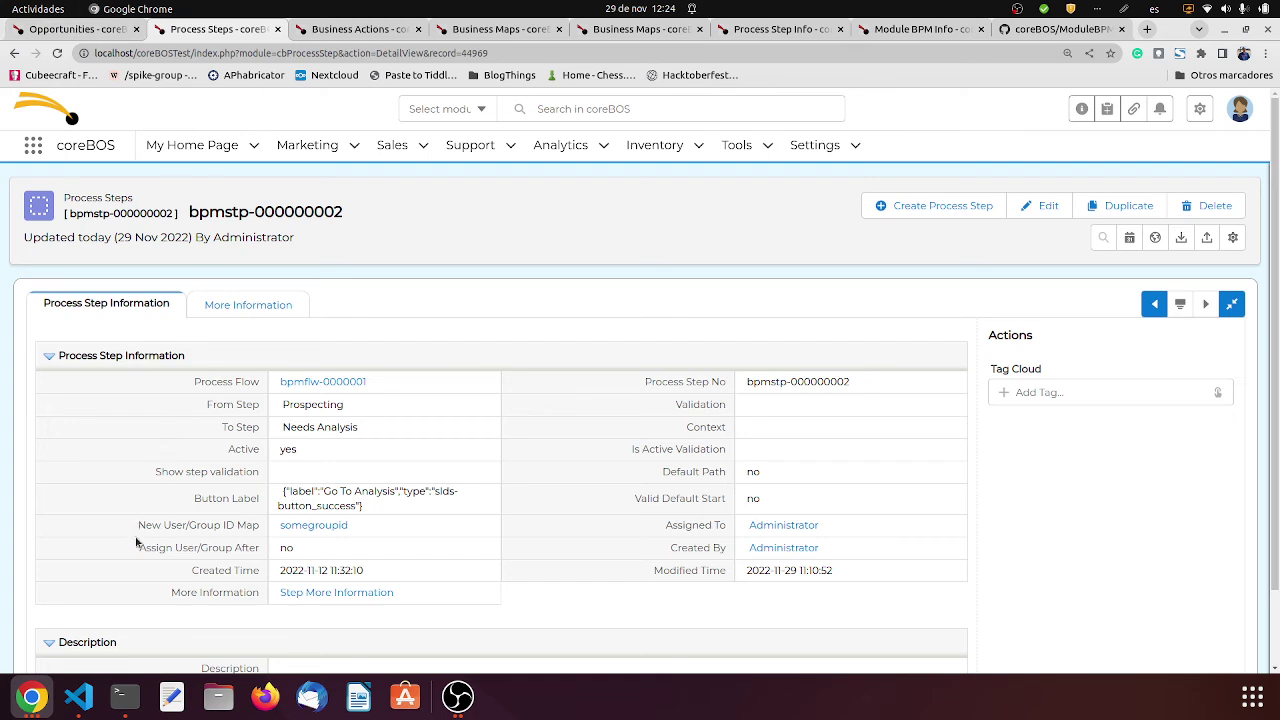
pyautogui.click(327, 549)
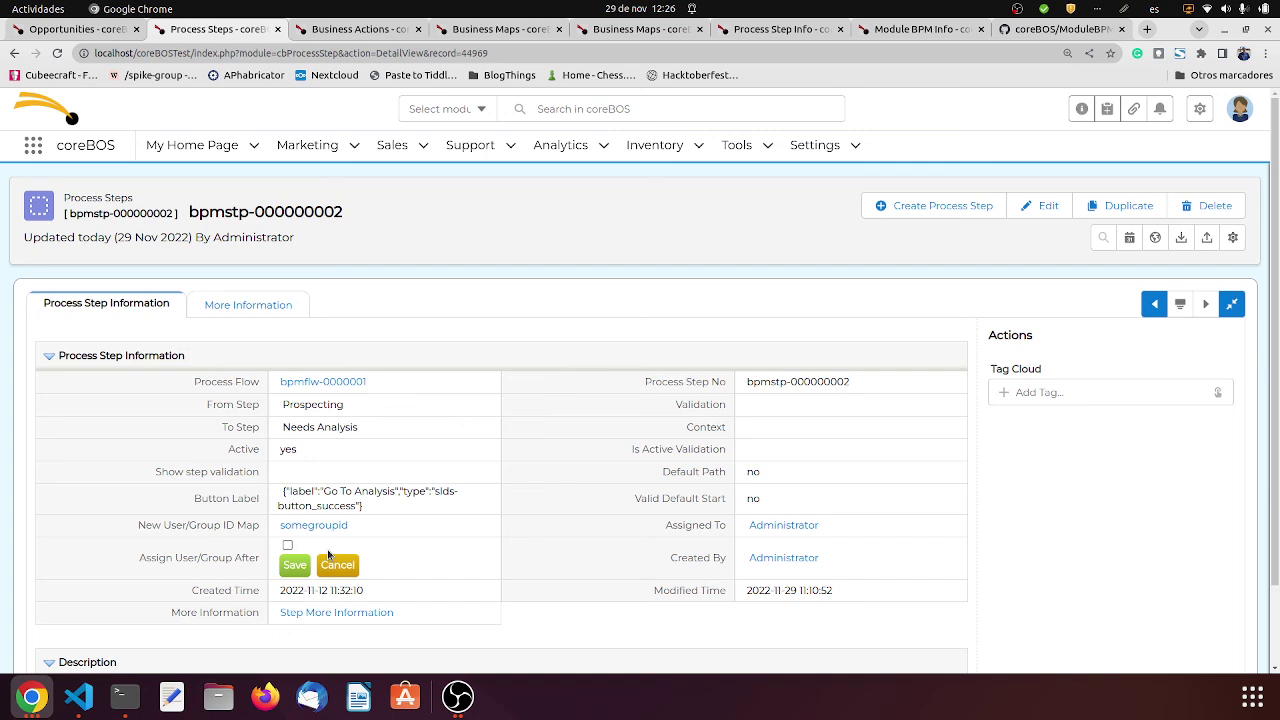
pyautogui.click(336, 566)
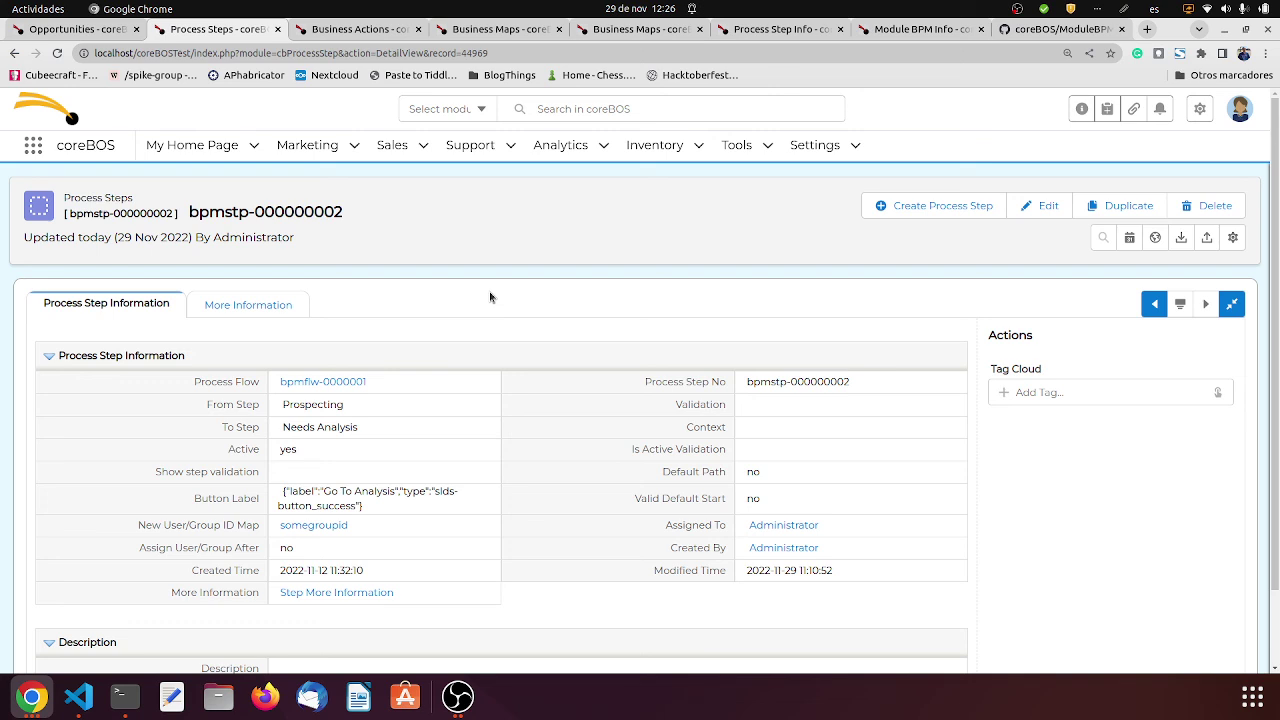
# Step: Move the opportunity back to Prospecting, and open its Go To Analysis information form and close it without saving
pyautogui.click(62, 30)
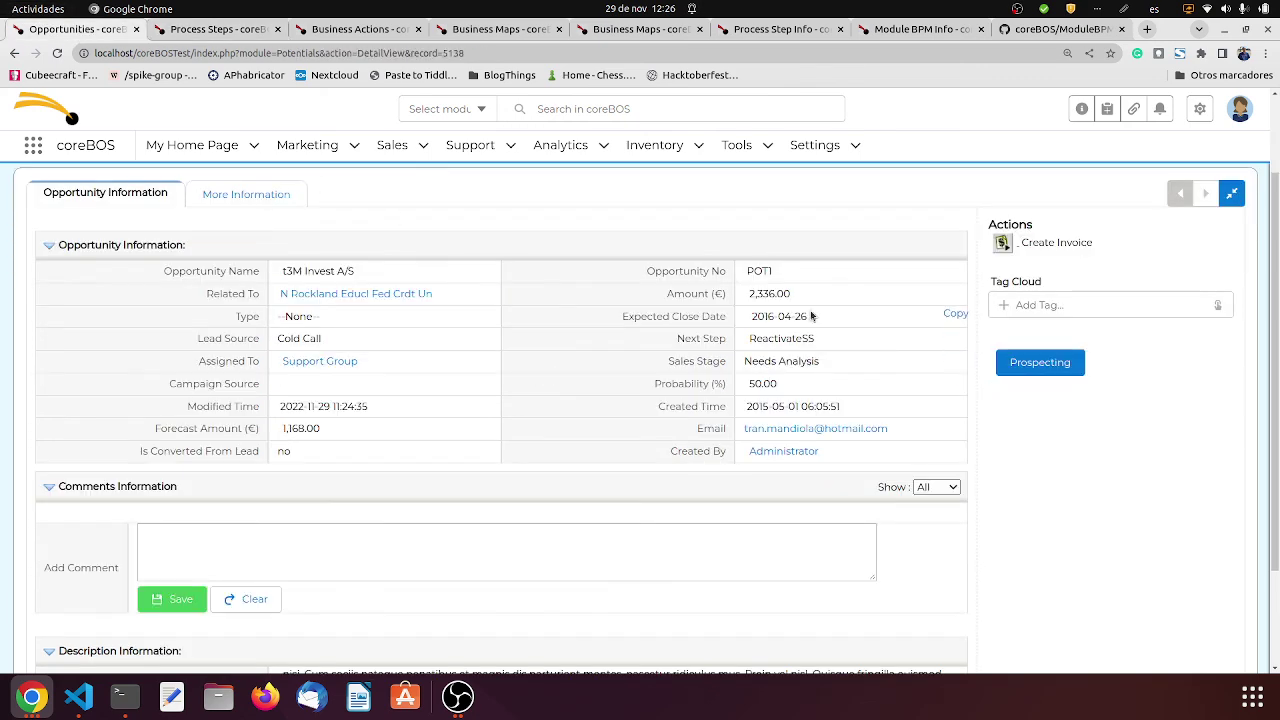
pyautogui.scroll(2, 889, 257)
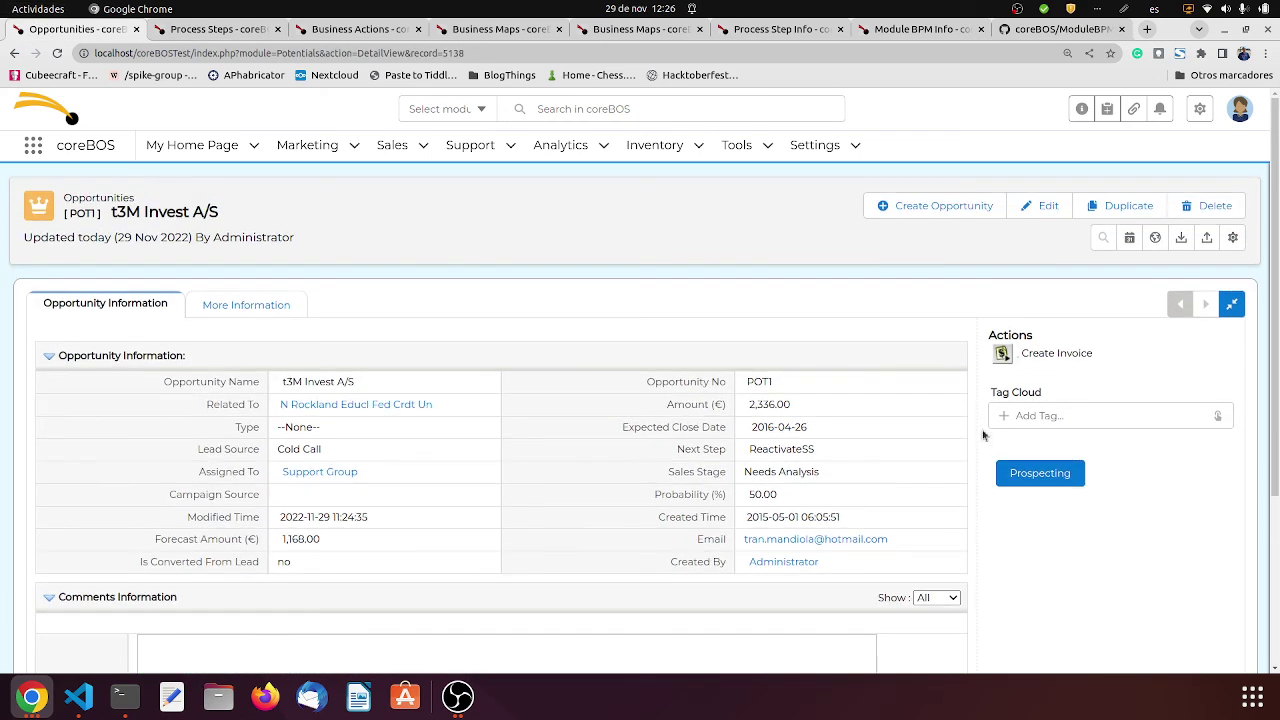
pyautogui.click(1022, 474)
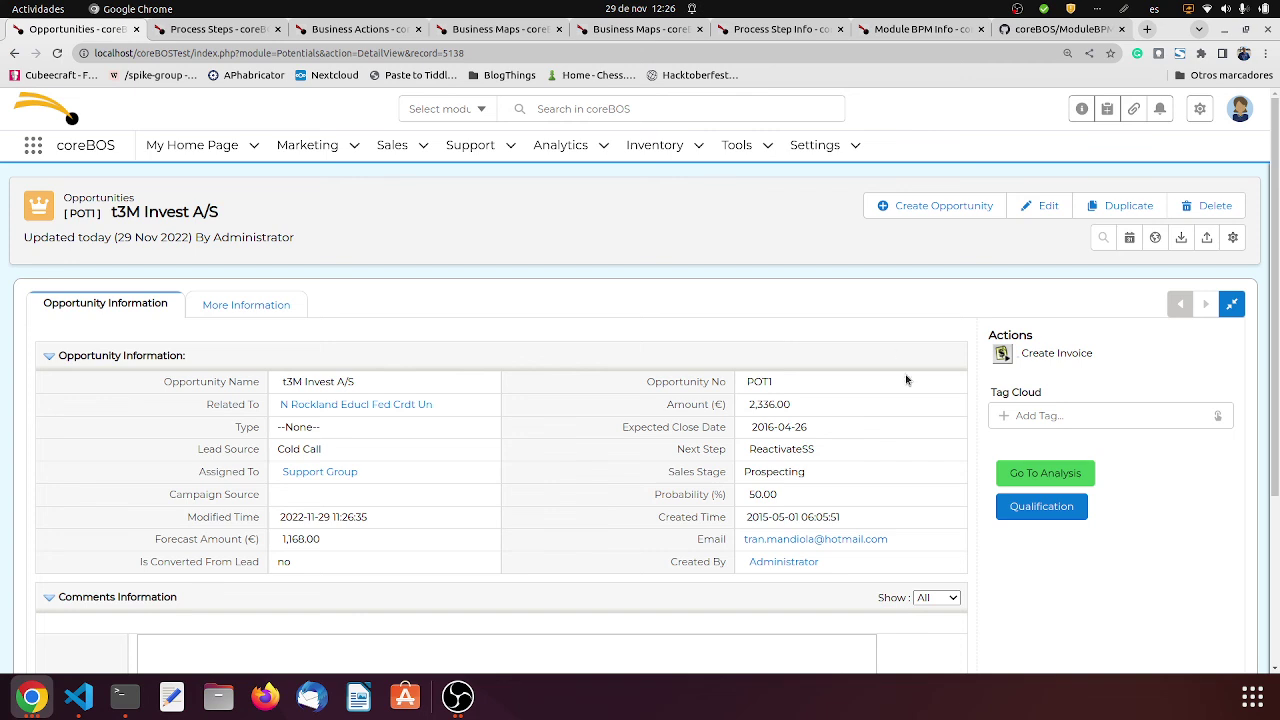
pyautogui.click(1033, 482)
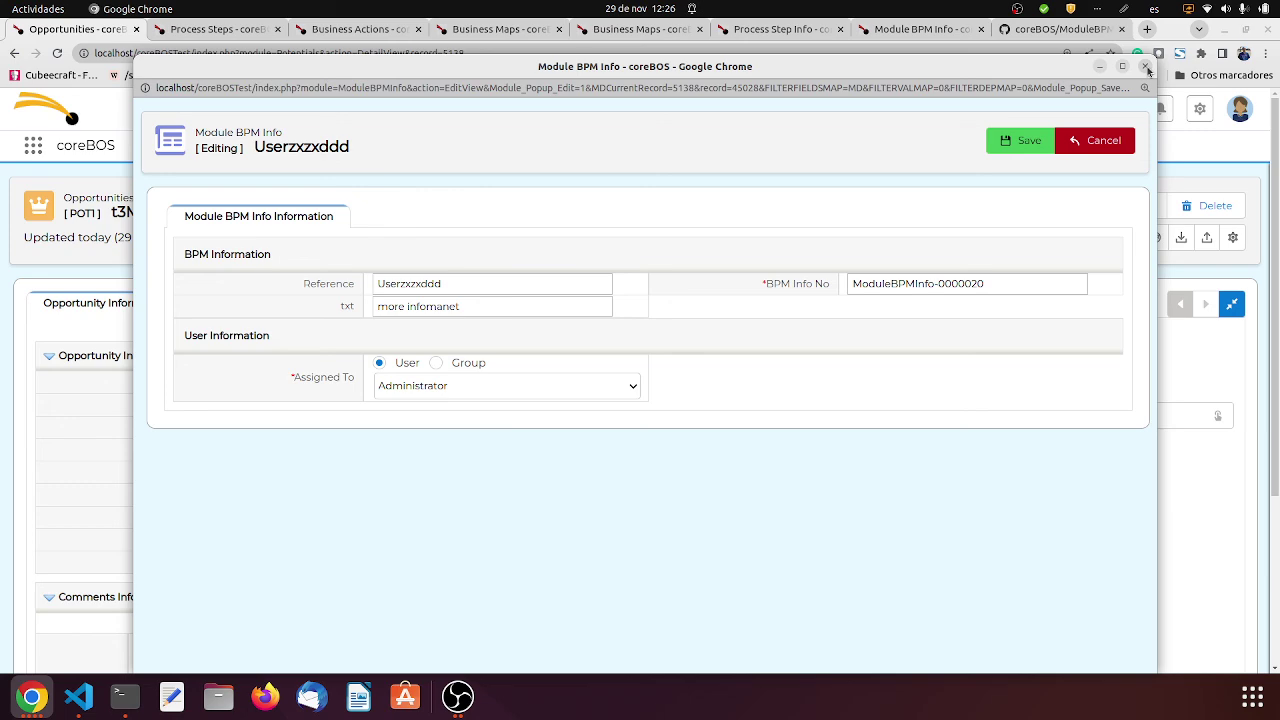
pyautogui.click(1146, 66)
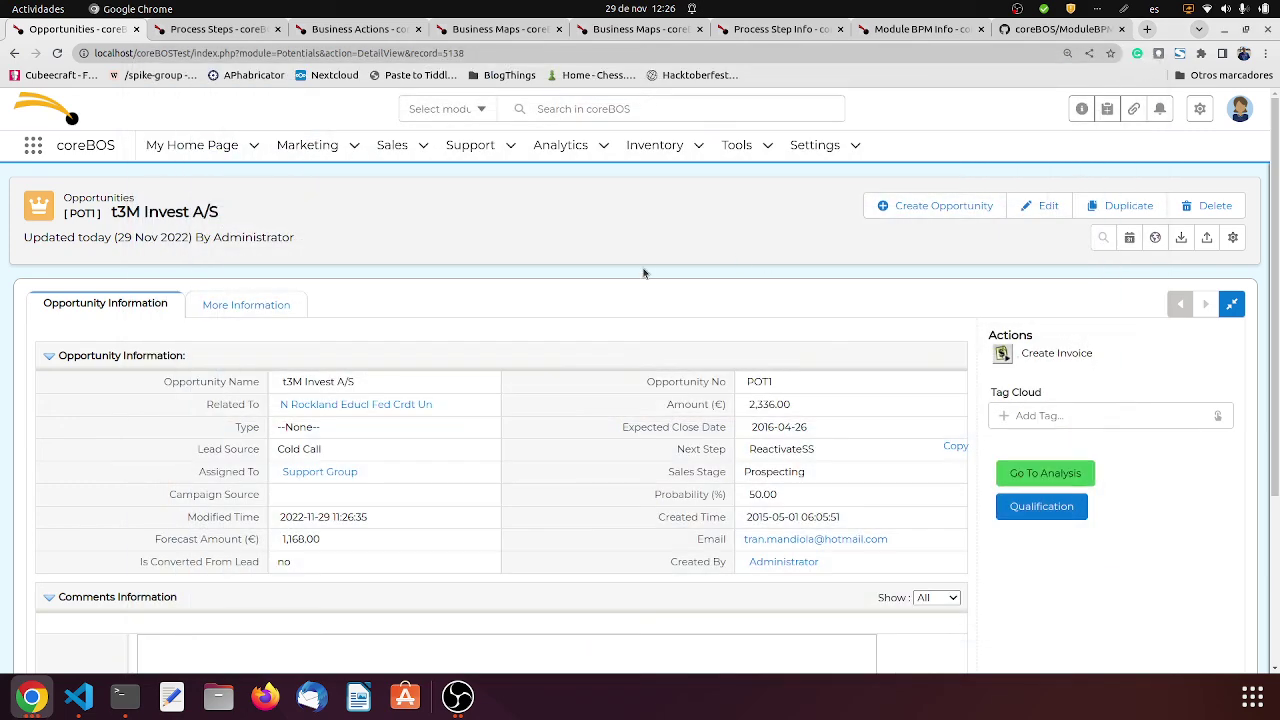